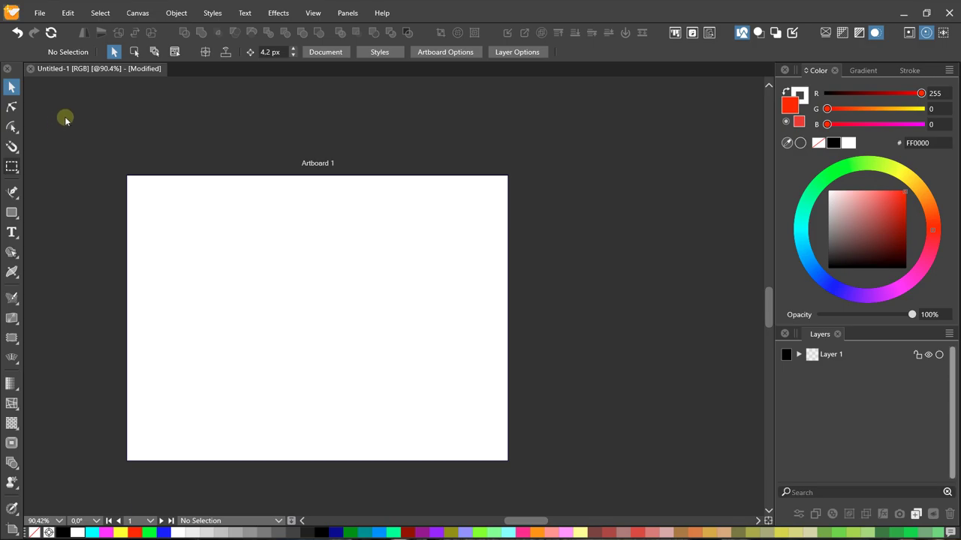
- Select the standard Pen tool from the pen flyout
scroll(94, 172, "up", 1)
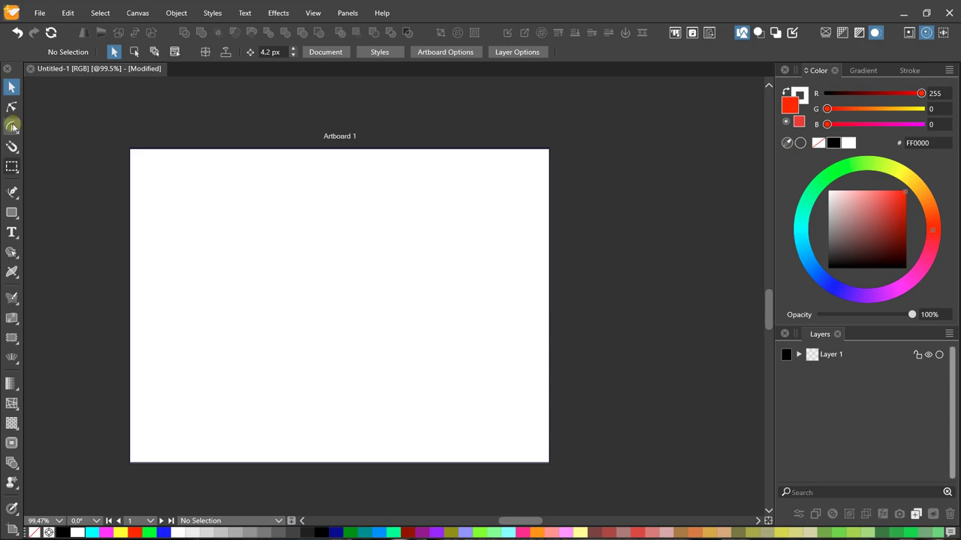
left_click(11, 193)
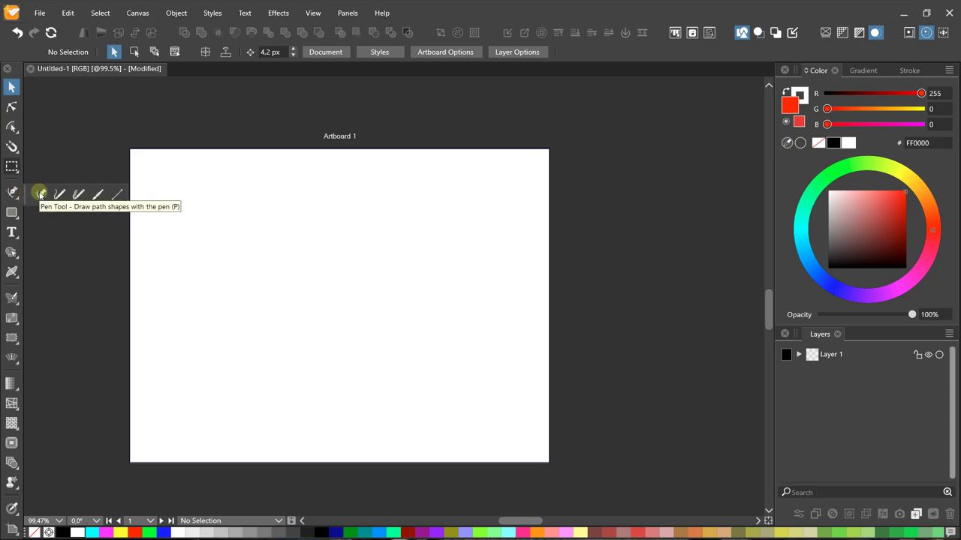
left_click(39, 194)
scroll(199, 226, "up", 2)
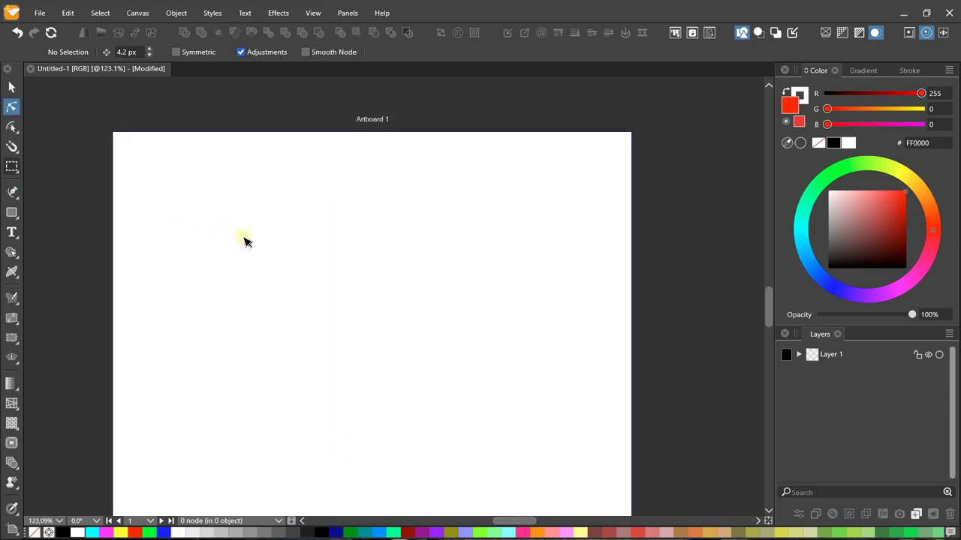
scroll(247, 237, "down", 1)
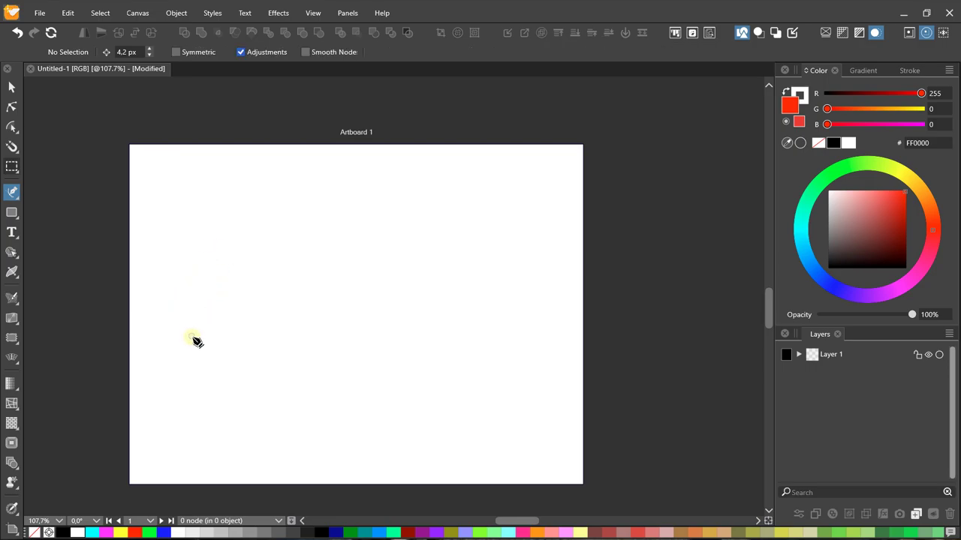
- Draw a six-node wavy open path across the upper artboard and finish it
left_click(177, 334)
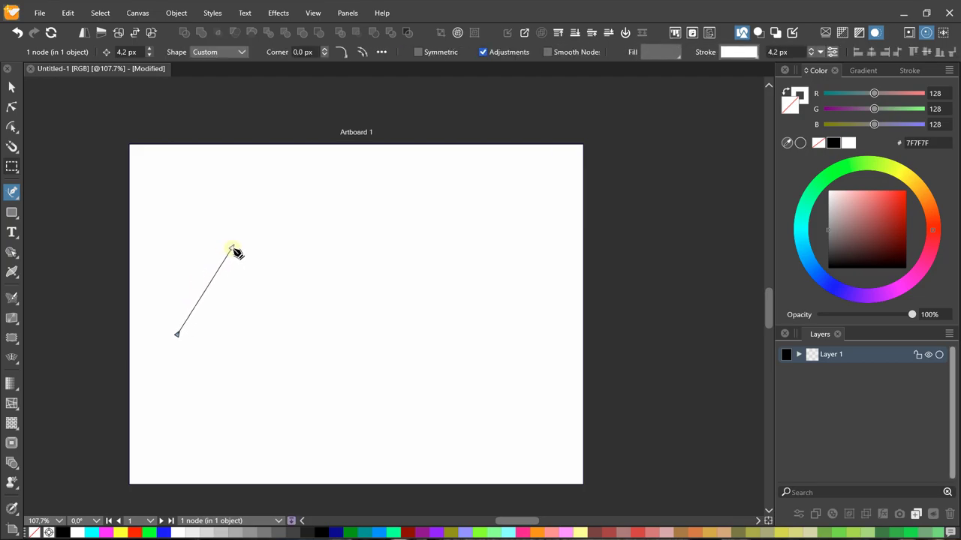
left_click_drag(232, 247, 263, 313)
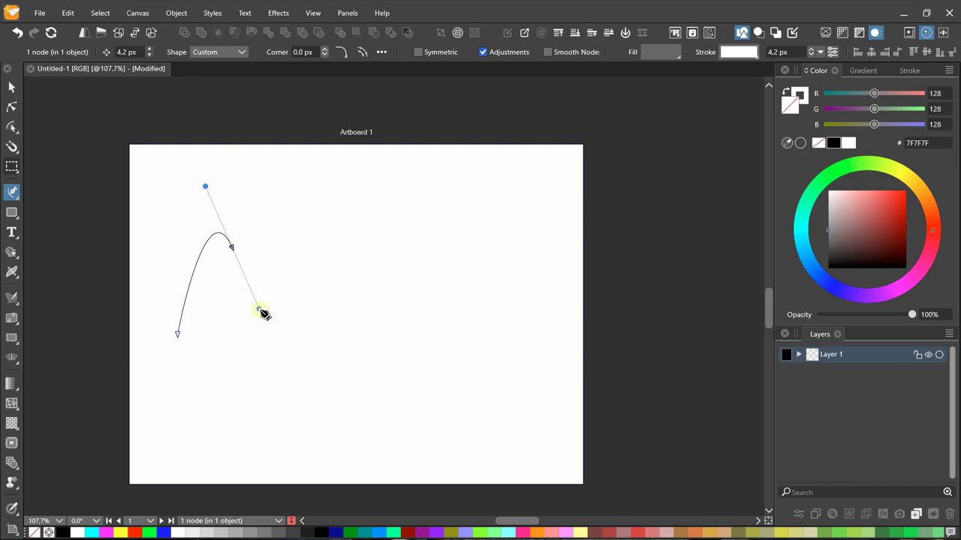
mouse_move(263, 313)
left_mouse_down()
mouse_move(240, 177)
mouse_move(291, 315)
mouse_move(215, 183)
mouse_move(190, 240)
mouse_move(293, 248)
mouse_move(271, 299)
left_mouse_up()
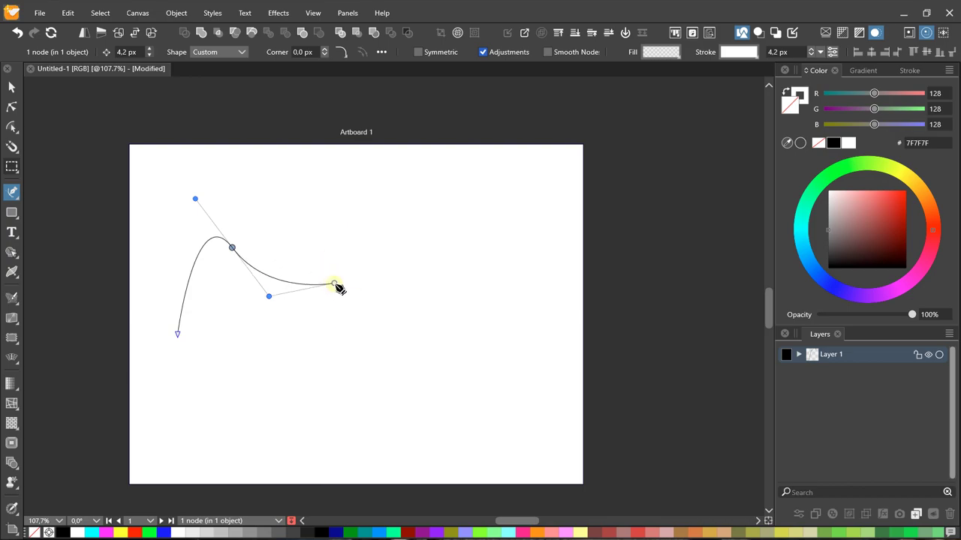
mouse_move(334, 284)
left_mouse_down()
mouse_move(409, 246)
mouse_move(407, 282)
mouse_move(317, 357)
mouse_move(274, 347)
left_mouse_up()
left_click_drag(447, 231, 374, 245)
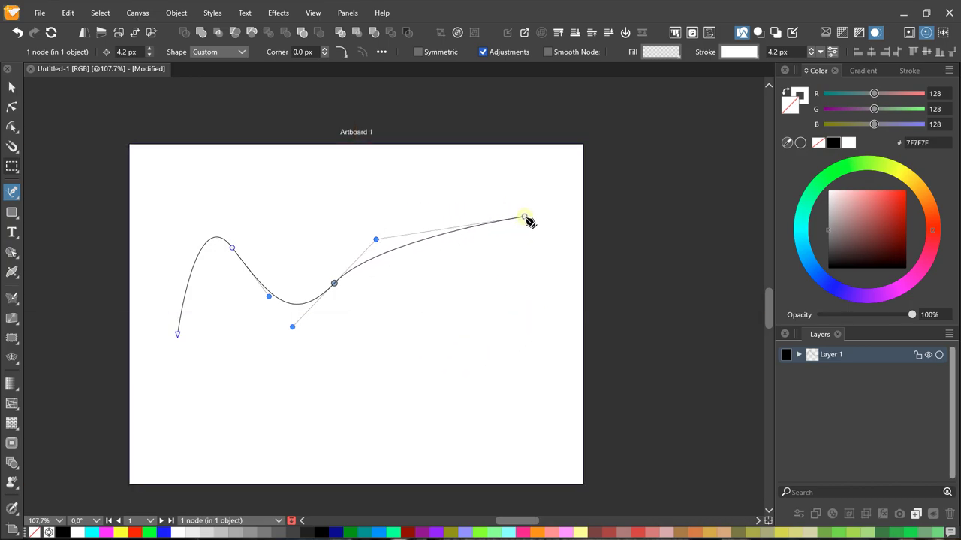
mouse_move(523, 218)
left_mouse_down()
mouse_move(560, 321)
mouse_move(555, 341)
left_mouse_up()
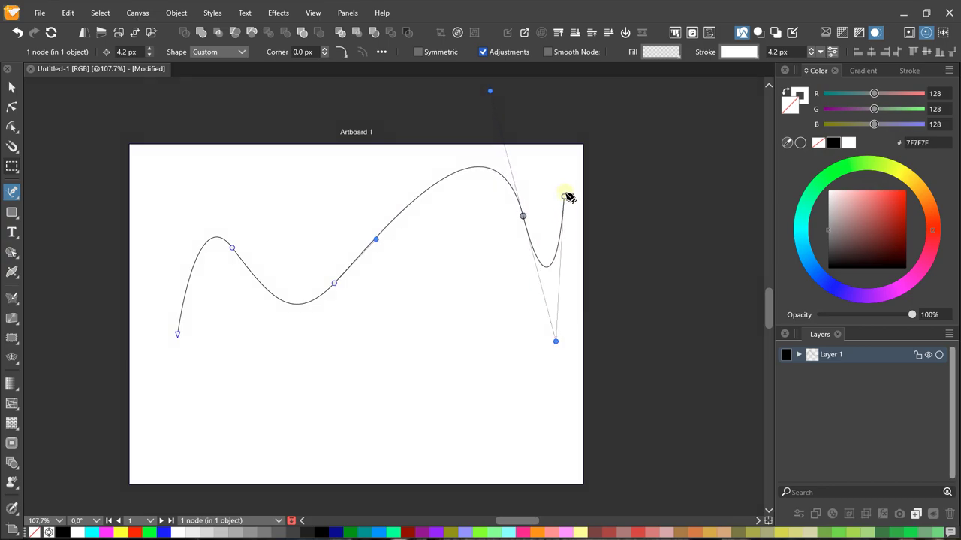
left_click(572, 161)
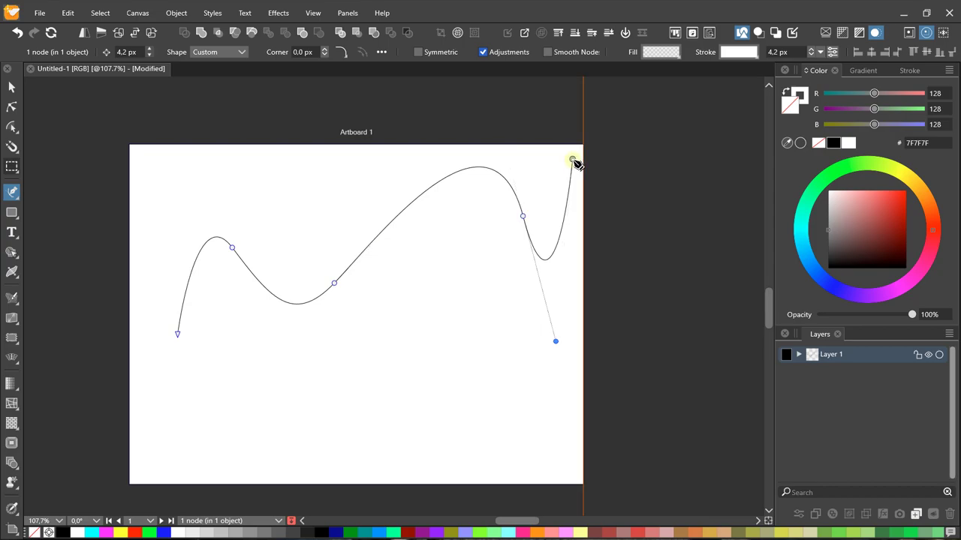
key("Delete")
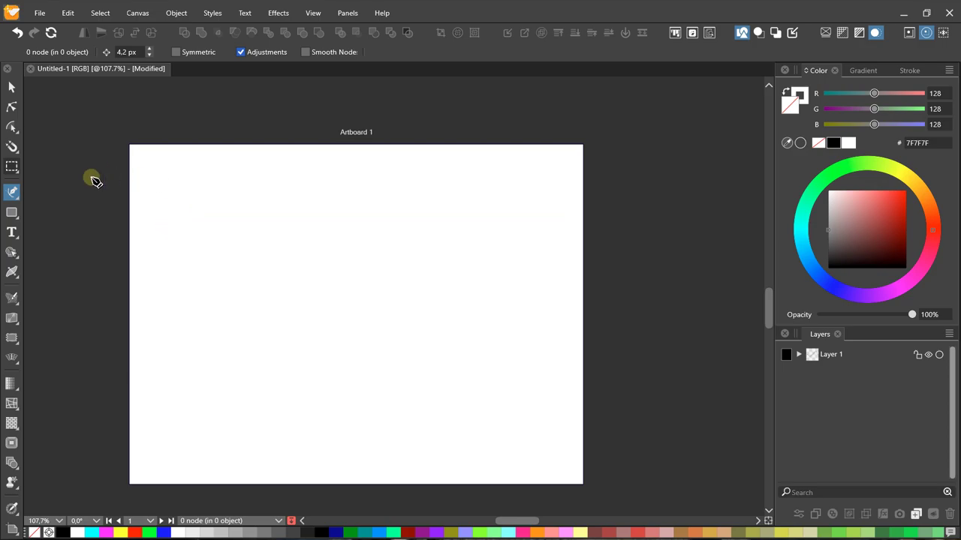
- Switch to the Selection tool, then reselect the standard Pen from the flyout
left_click(11, 87)
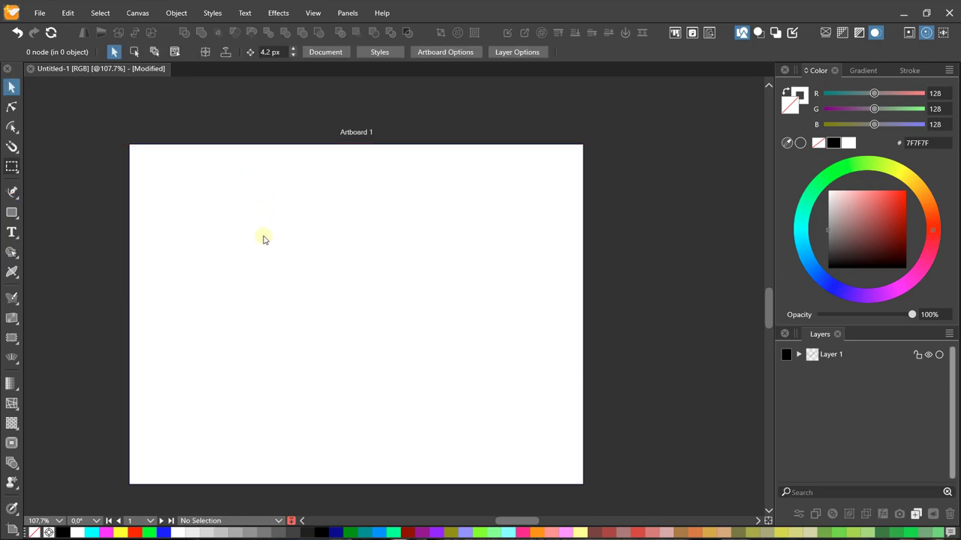
left_click(9, 193)
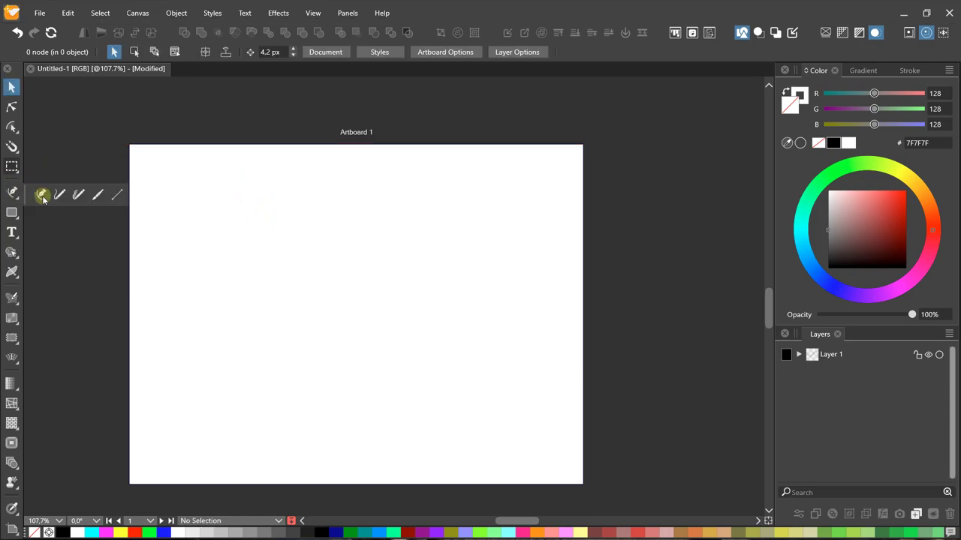
left_click(42, 196)
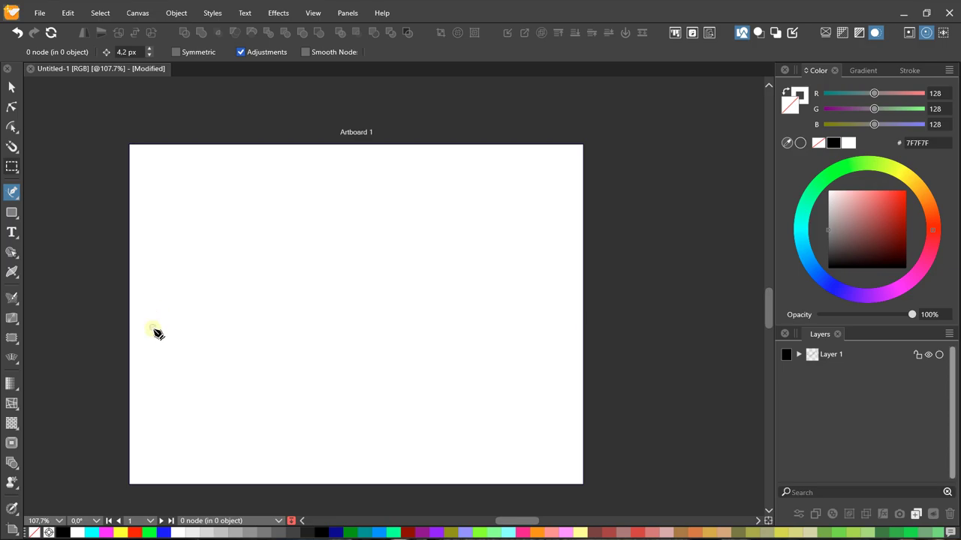
- Draw a seven-node undulating wavy path ending near the top right, then end it
left_click(153, 333)
left_click_drag(217, 251, 249, 304)
left_click_drag(296, 240, 319, 195)
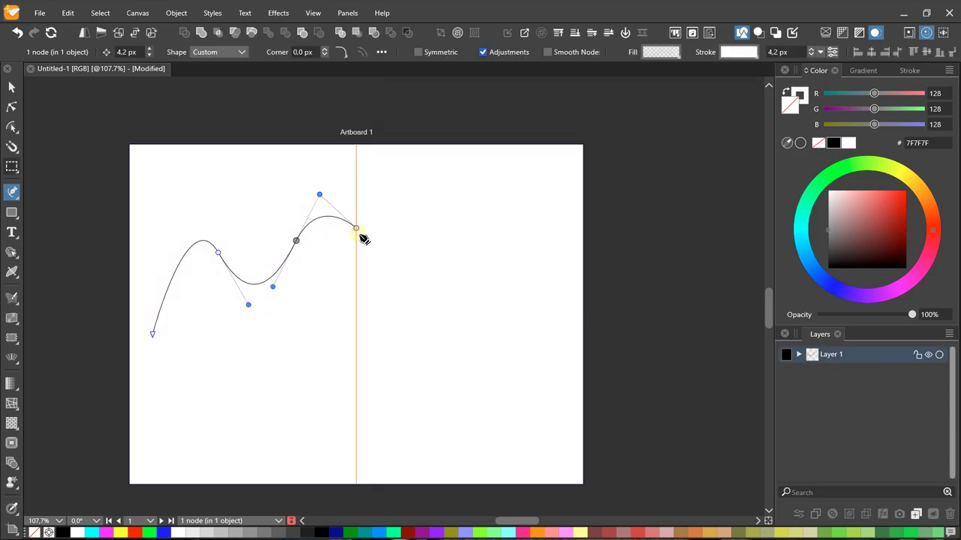
left_click_drag(358, 230, 388, 287)
left_click_drag(413, 212, 435, 161)
left_click_drag(463, 197, 489, 246)
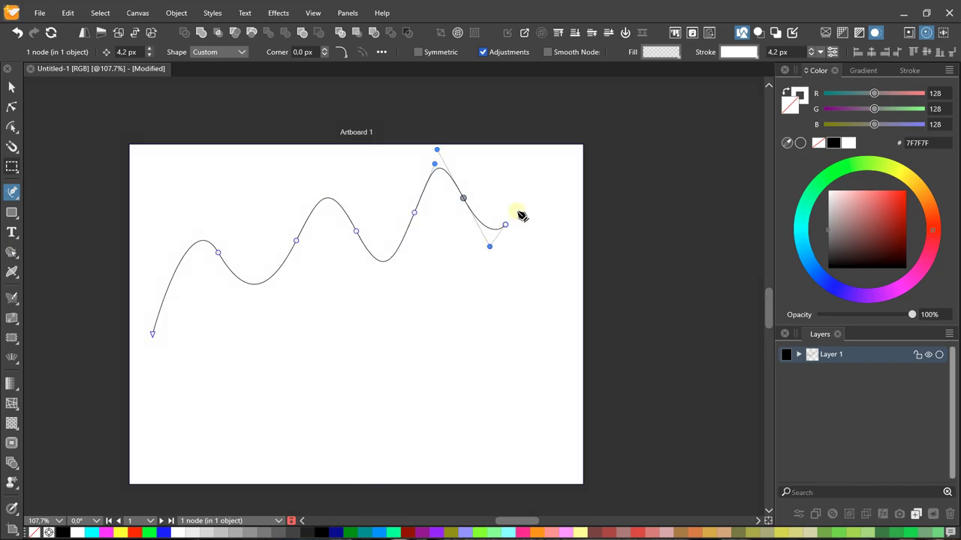
left_click_drag(535, 159, 540, 153)
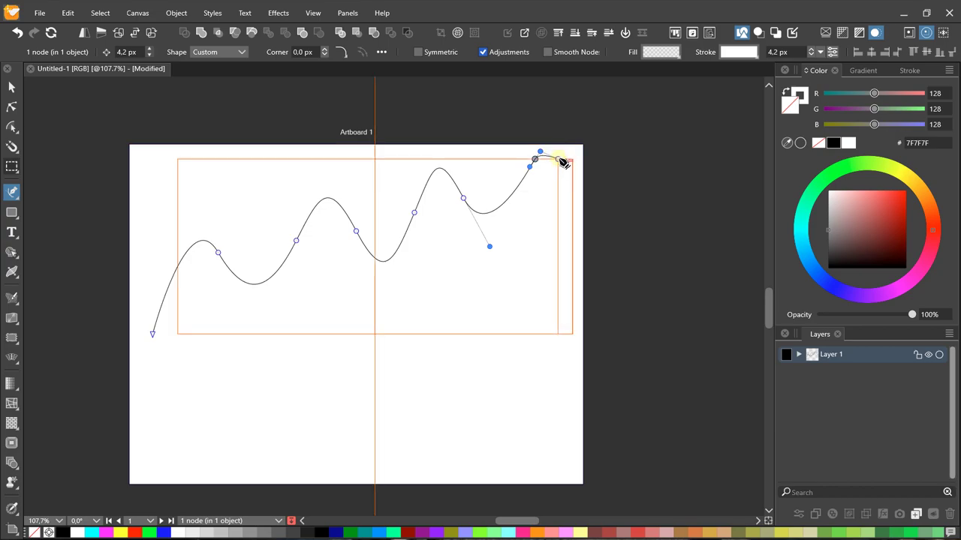
left_click_drag(534, 159, 483, 153)
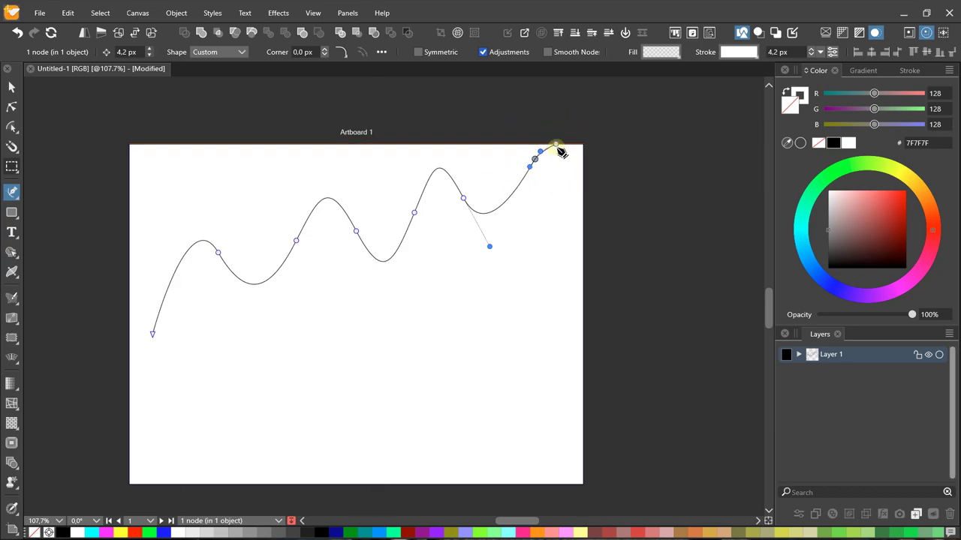
key("ctrl+z")
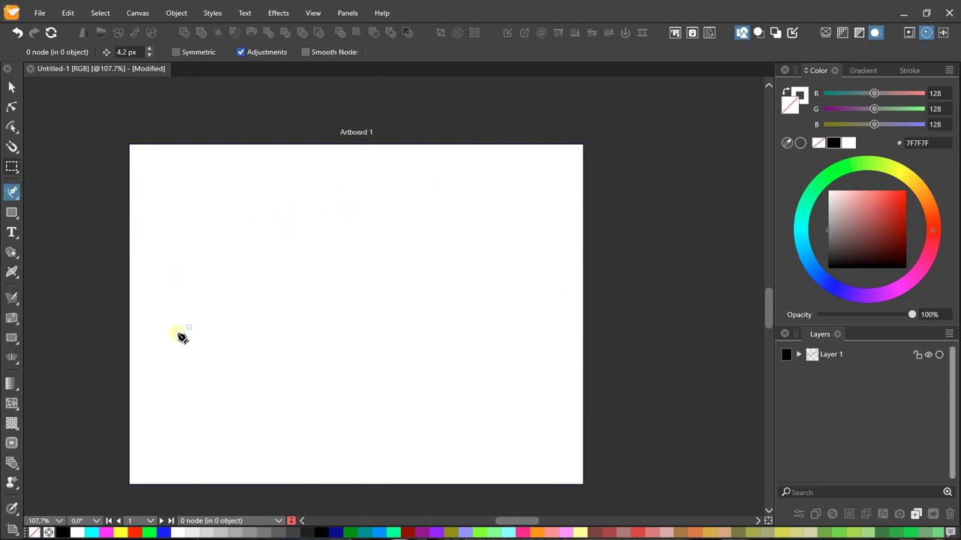
- Draw a third wavy path rising toward the artboard's top right
left_click(163, 351)
mouse_move(245, 265)
left_mouse_down()
mouse_move(277, 314)
mouse_move(296, 278)
left_mouse_up()
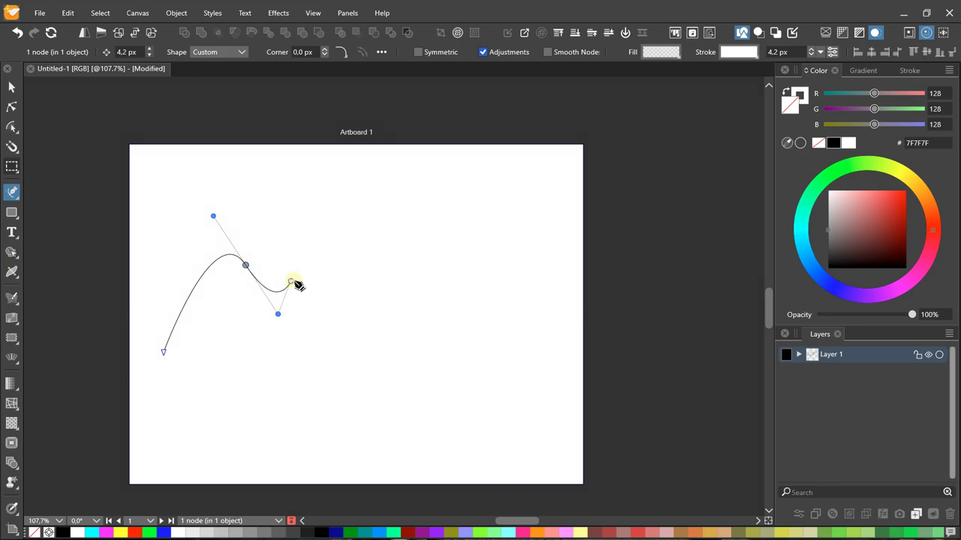
mouse_move(366, 227)
left_mouse_down()
mouse_move(390, 285)
mouse_move(442, 196)
left_mouse_up()
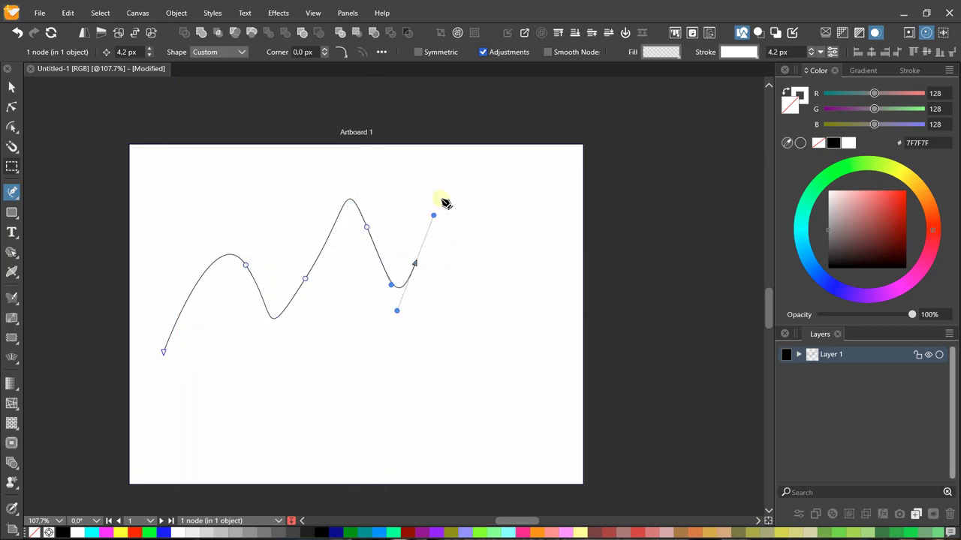
left_click(534, 159)
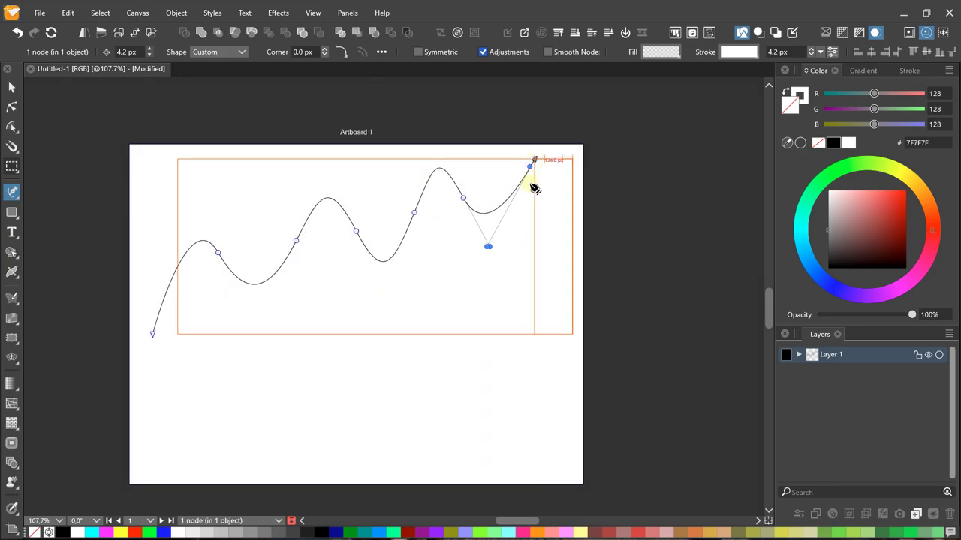
- End the path with Escape and switch to the Selection tool with V
key("Escape")
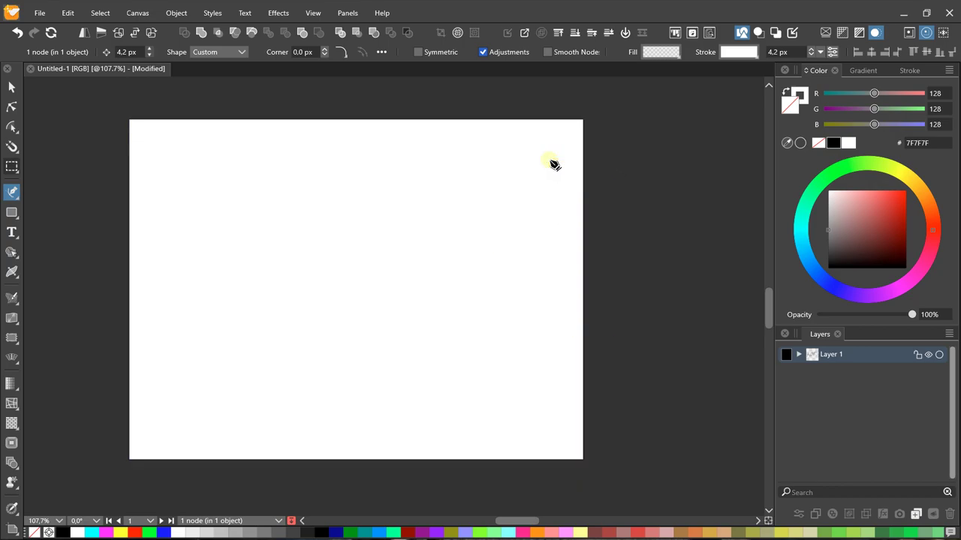
scroll(550, 166, "up", 2)
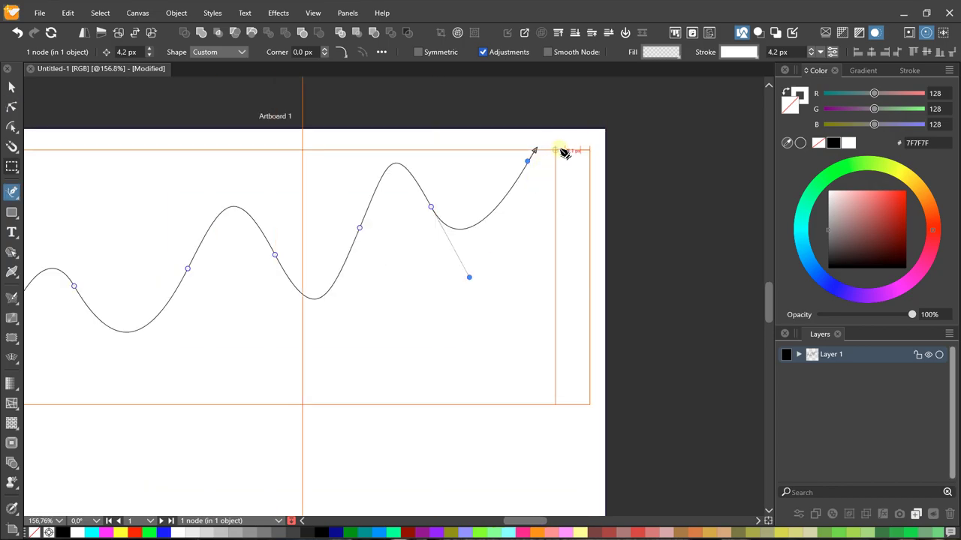
key("Escape")
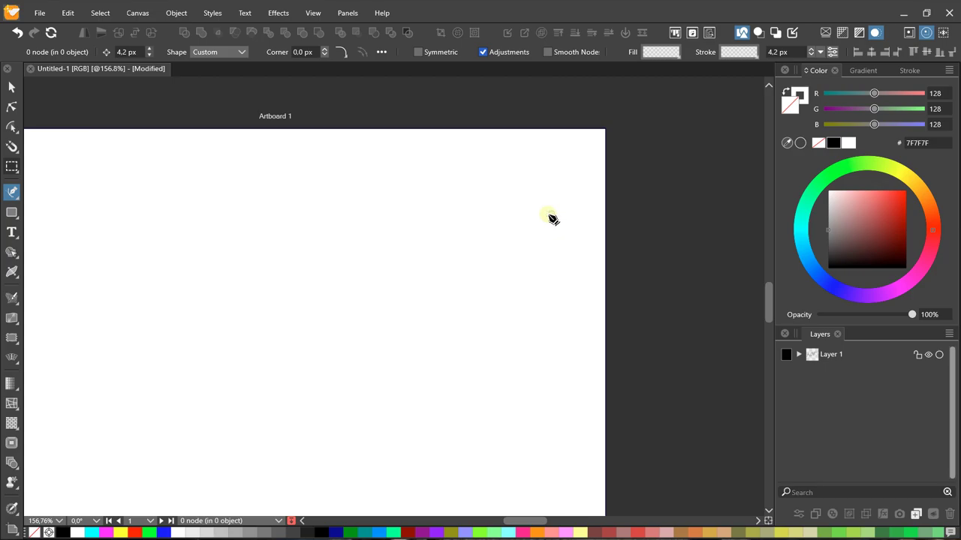
scroll(488, 202, "down", 1)
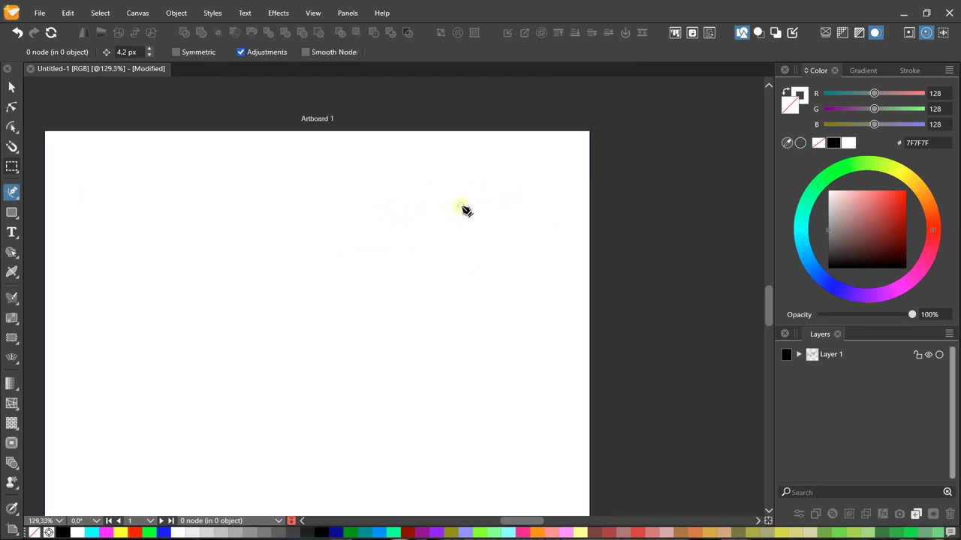
key("v")
scroll(350, 260, "up", 1)
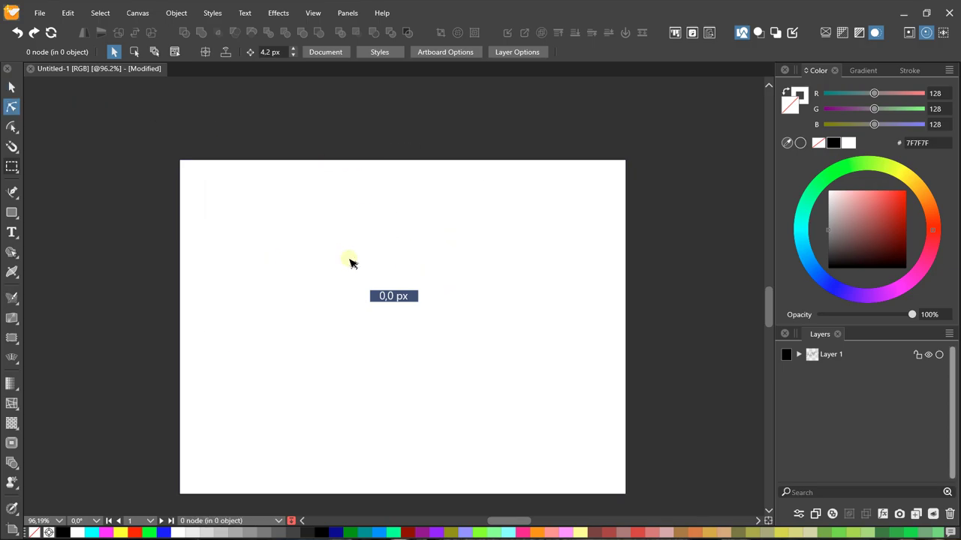
scroll(304, 211, "up", 1)
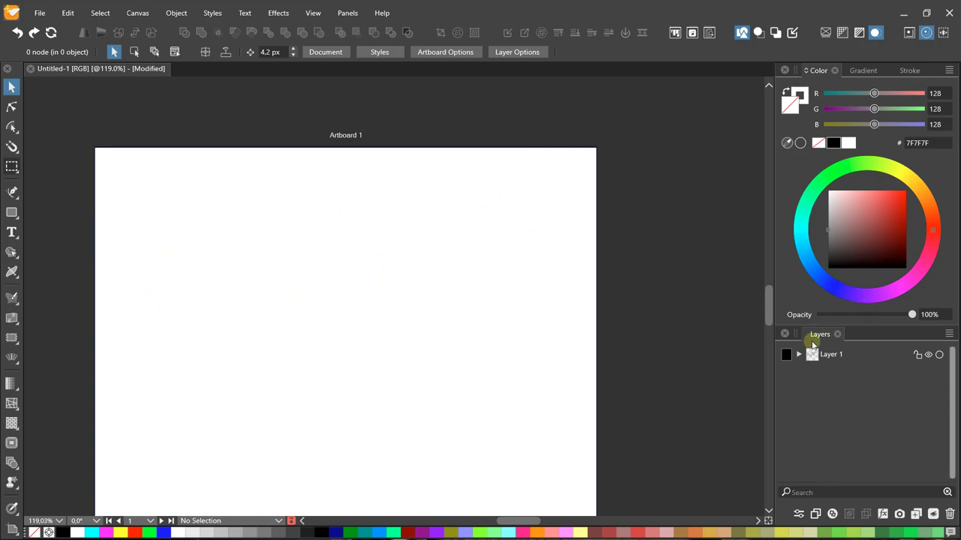
- Delete the three invisible paths listed under Layer 1 in the Layers panel
left_click(799, 355)
left_click(839, 405)
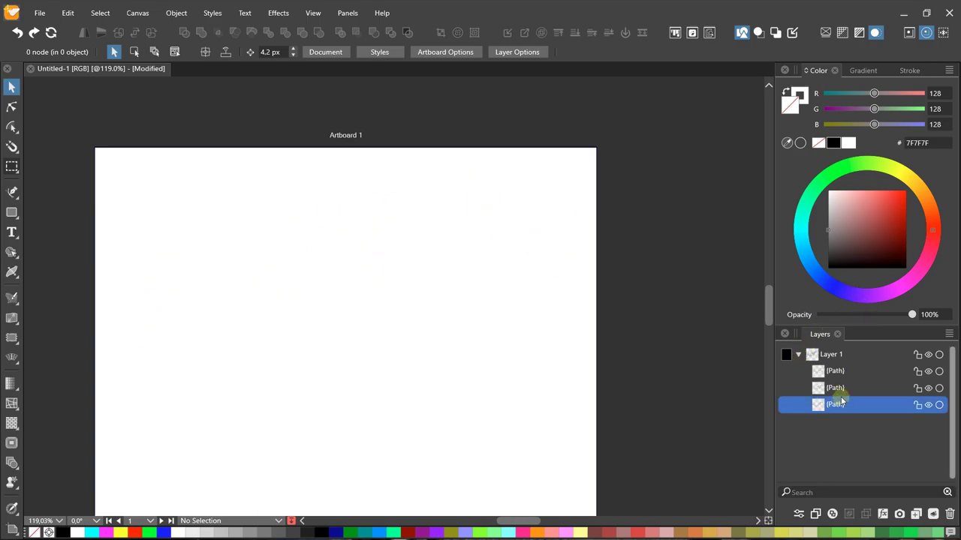
key("Delete")
left_click(836, 388)
key("Delete")
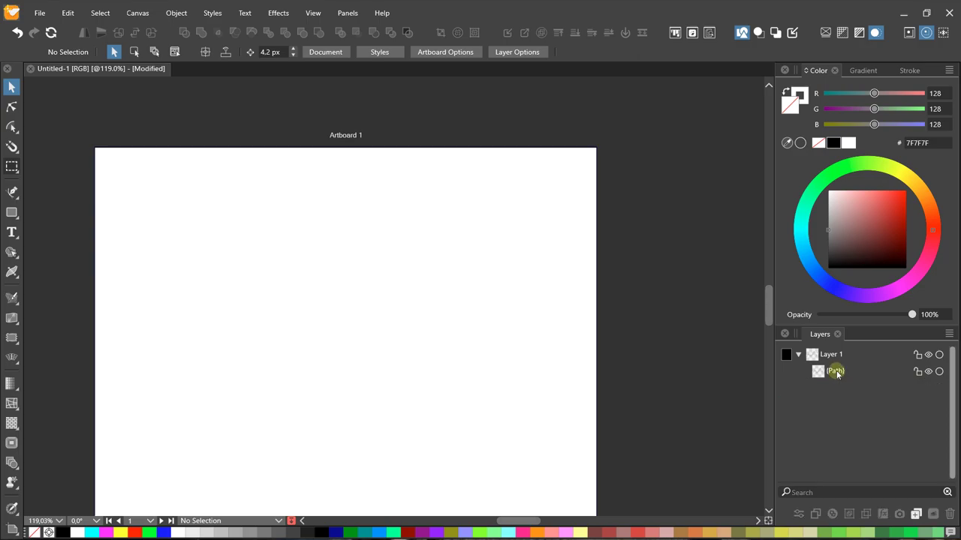
left_click(835, 371)
key("Delete")
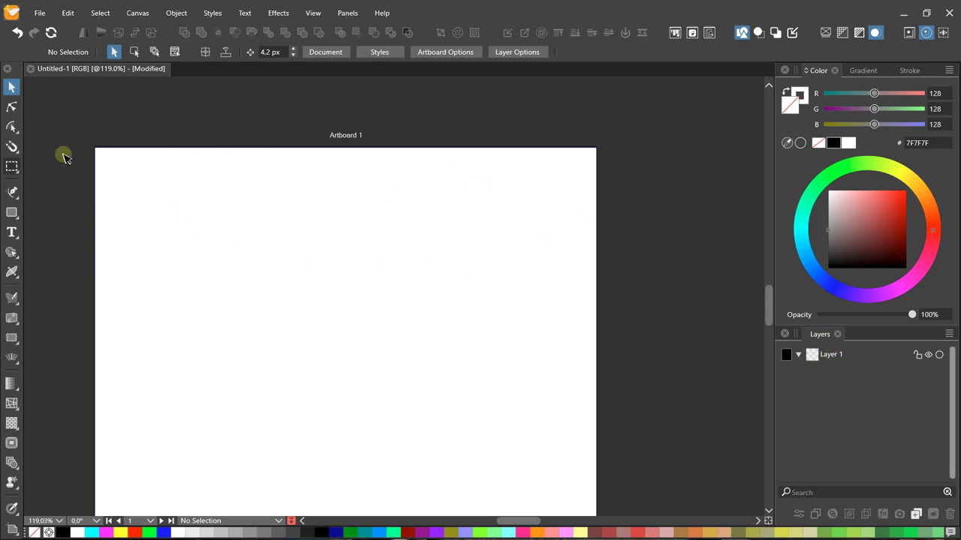
- Draw a wavy curve rising from lower left to top right and select it in Layers
left_click(15, 187)
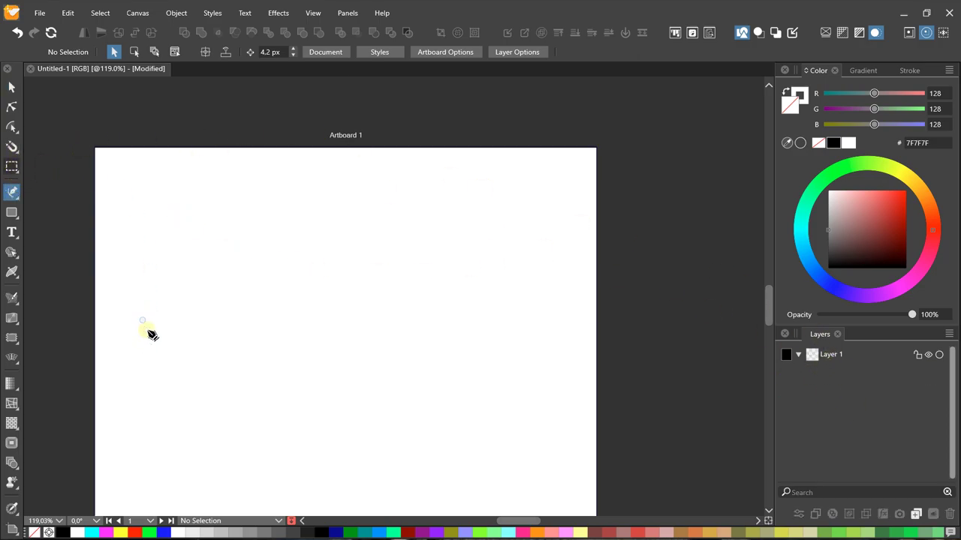
left_click(142, 370)
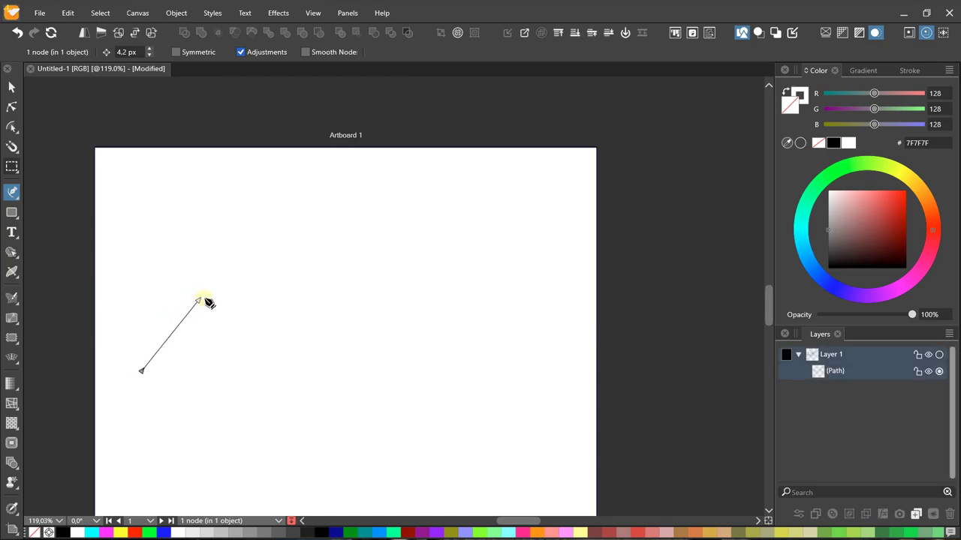
left_click_drag(210, 293, 238, 343)
mouse_move(294, 292)
left_mouse_down()
mouse_move(318, 244)
mouse_move(376, 301)
left_mouse_up()
mouse_move(403, 254)
left_mouse_down()
mouse_move(426, 202)
mouse_move(471, 262)
left_mouse_up()
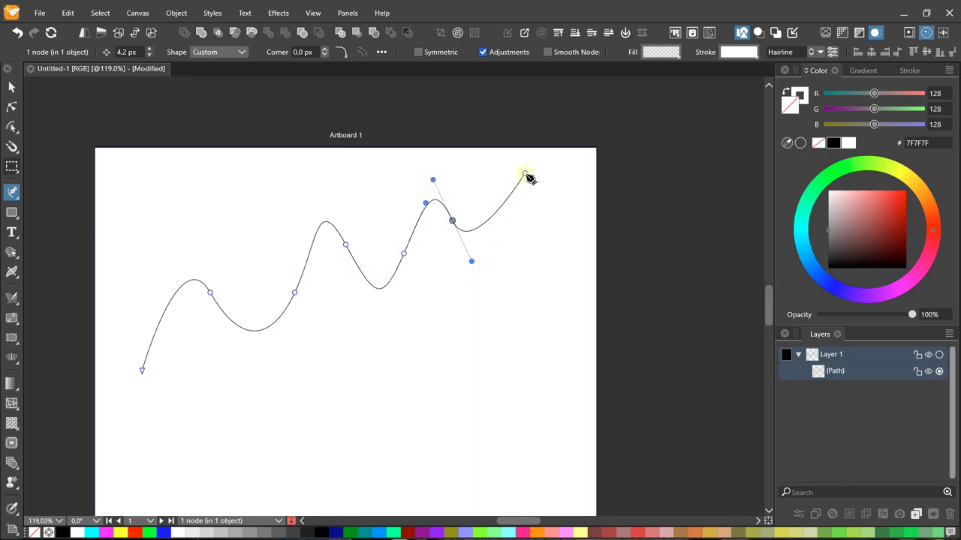
left_click(524, 175)
key("Escape")
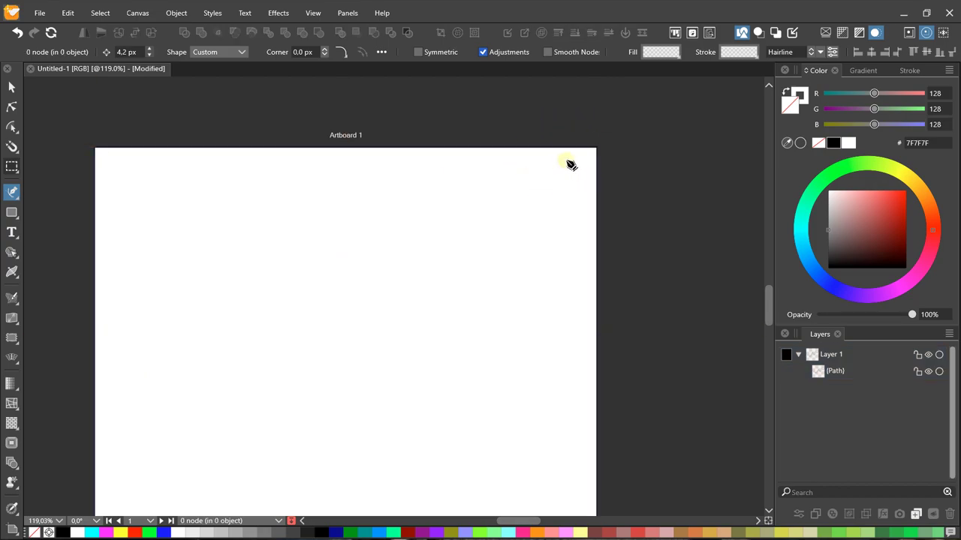
left_click(839, 373)
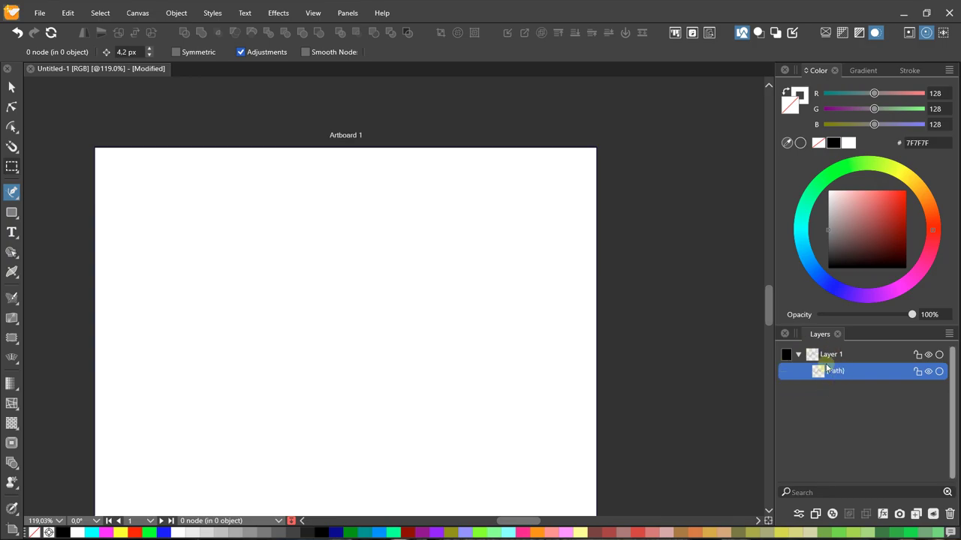
- Select the wavy curve and thicken its stroke to 27.5 px
left_click(11, 88)
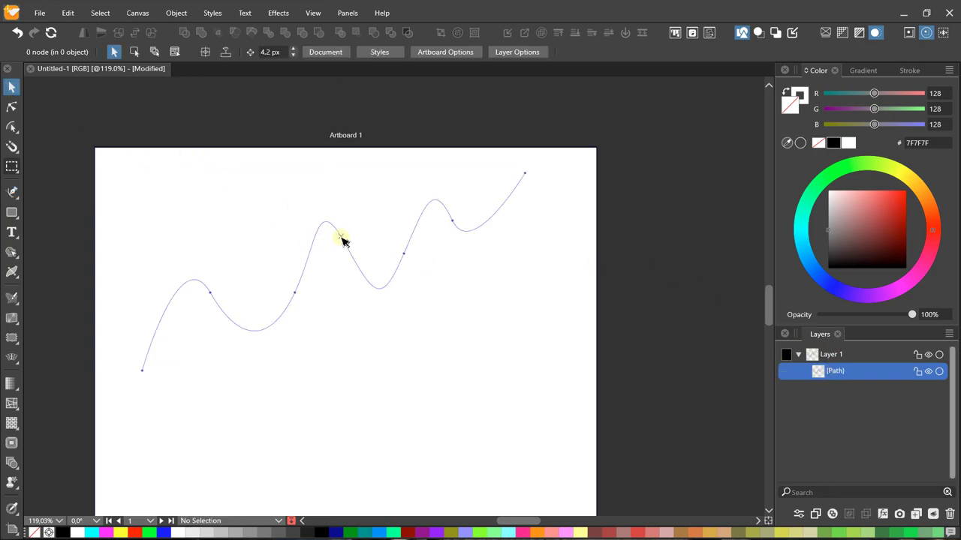
left_click(345, 244)
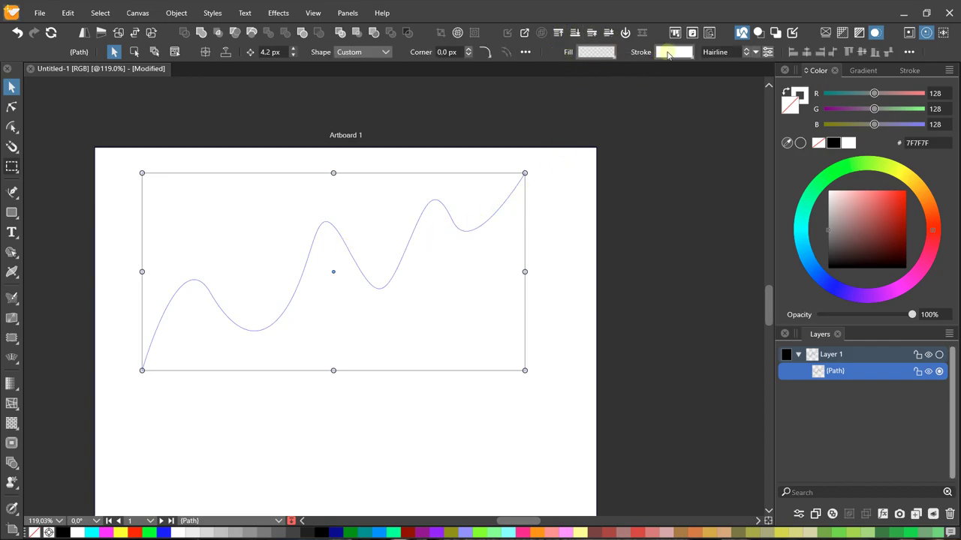
left_click(748, 52)
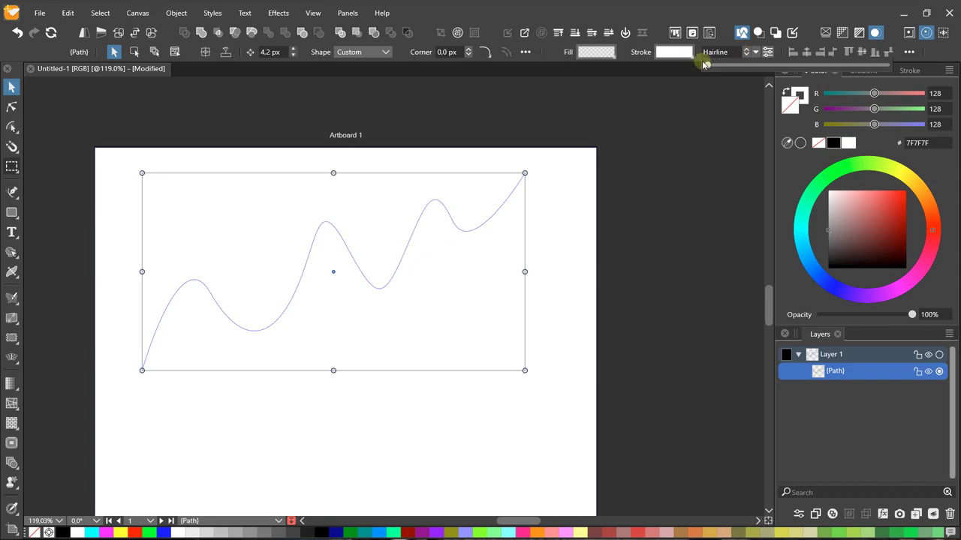
left_click_drag(733, 65, 759, 66)
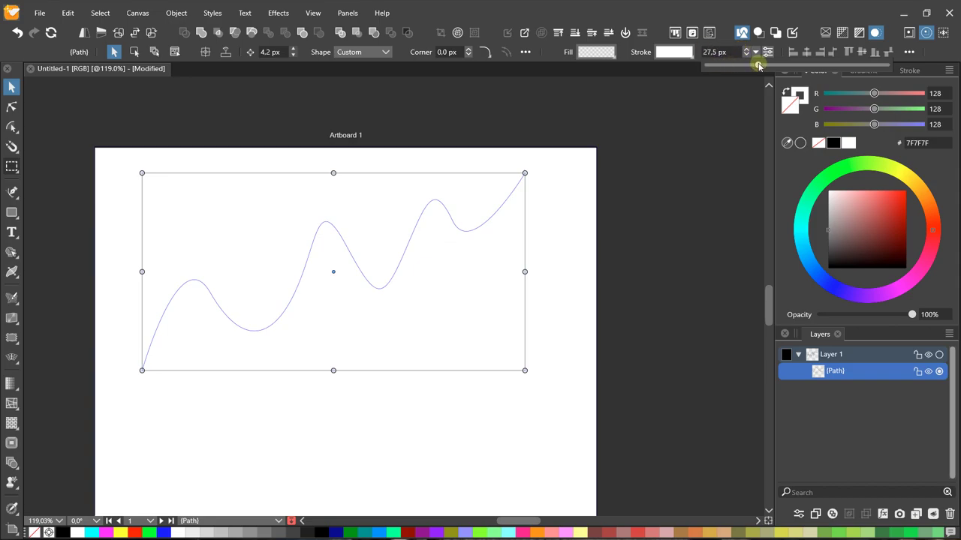
- Make the curve's stroke black at 8 px width, then deselect it
left_click(665, 52)
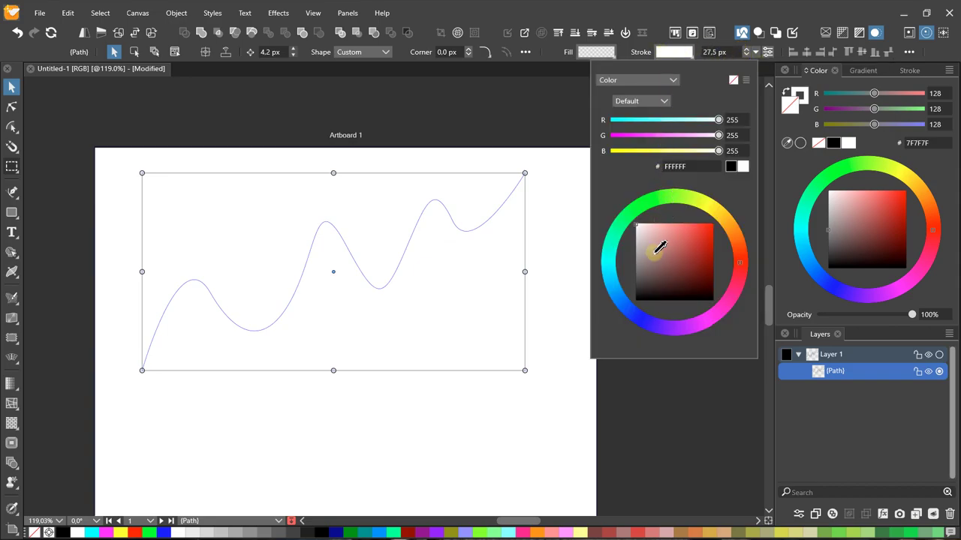
left_click_drag(659, 248, 630, 313)
left_click(722, 53)
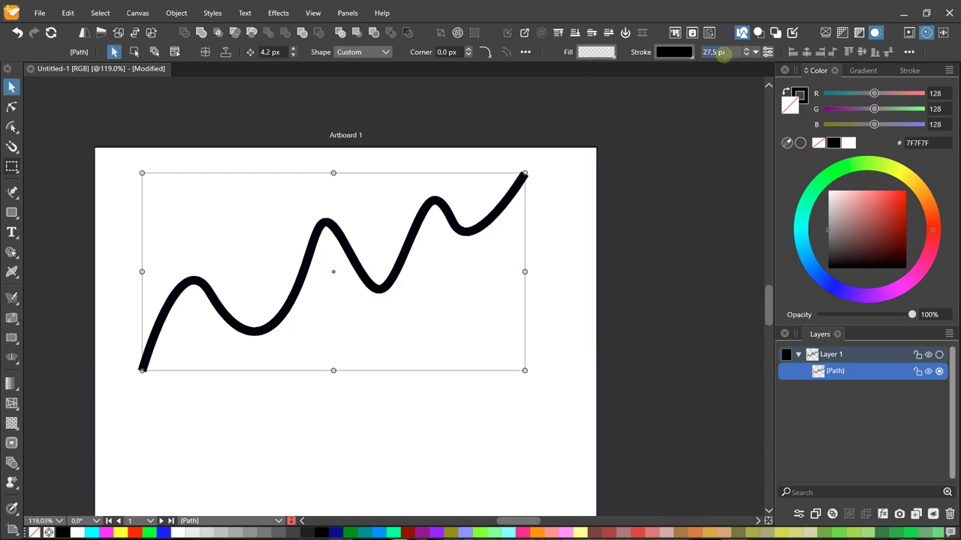
key("Caps_Lock")
type("12")
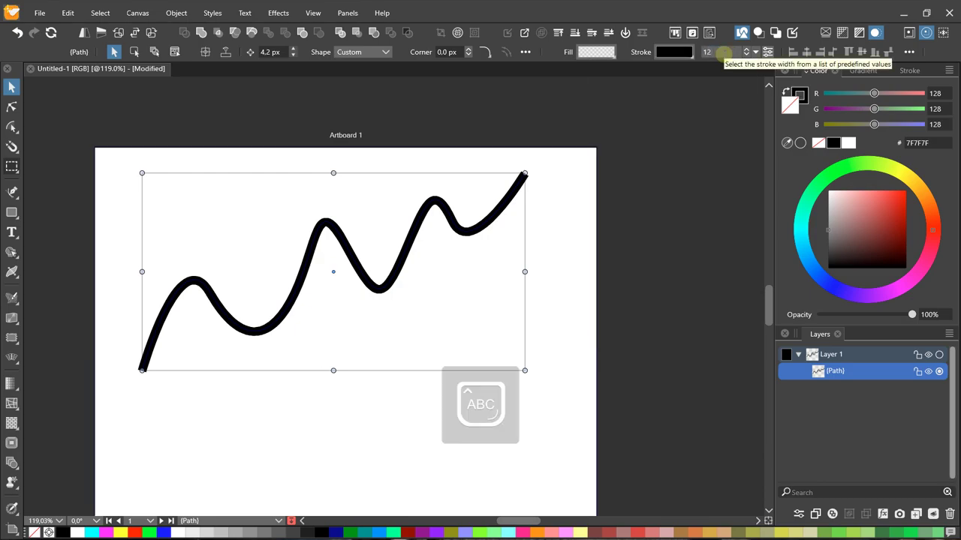
key("Return")
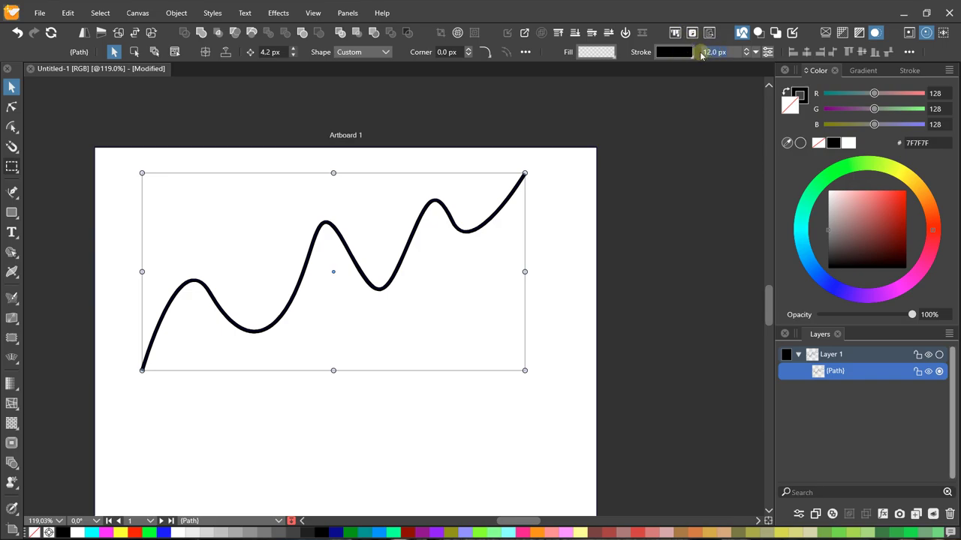
type("8")
key("Return")
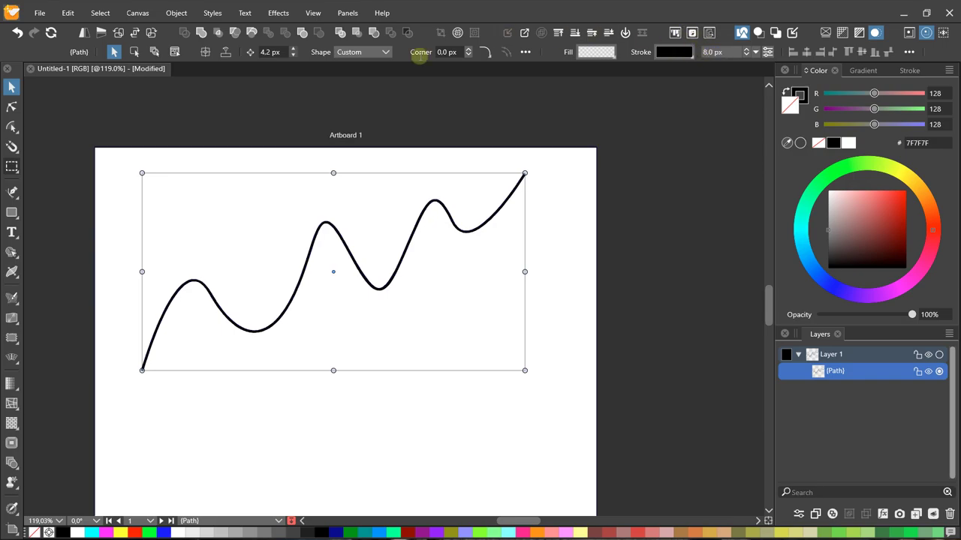
left_click(228, 140)
scroll(255, 262, "up", 1)
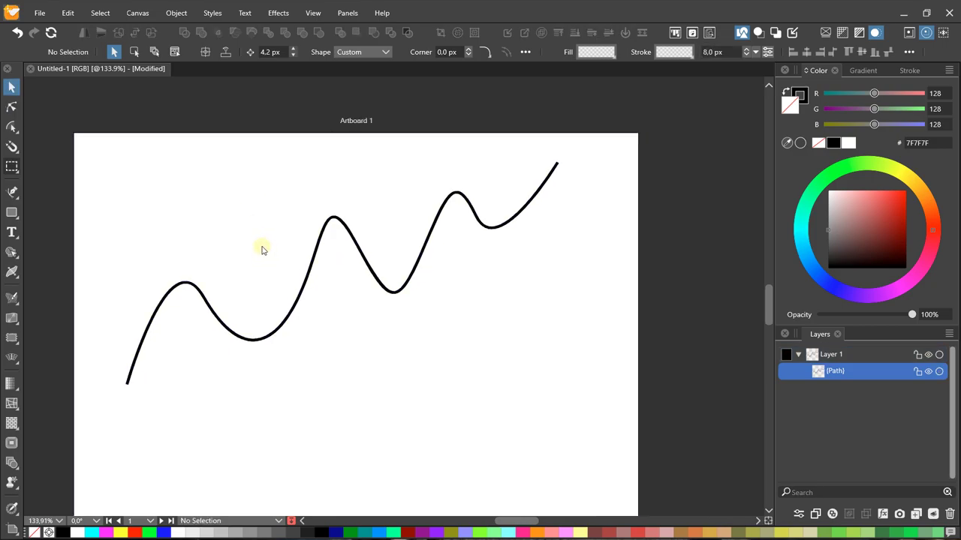
scroll(261, 225, "down", 1)
- Choose the standard Pen tool and pan the view to the space below the curve
left_click(16, 192)
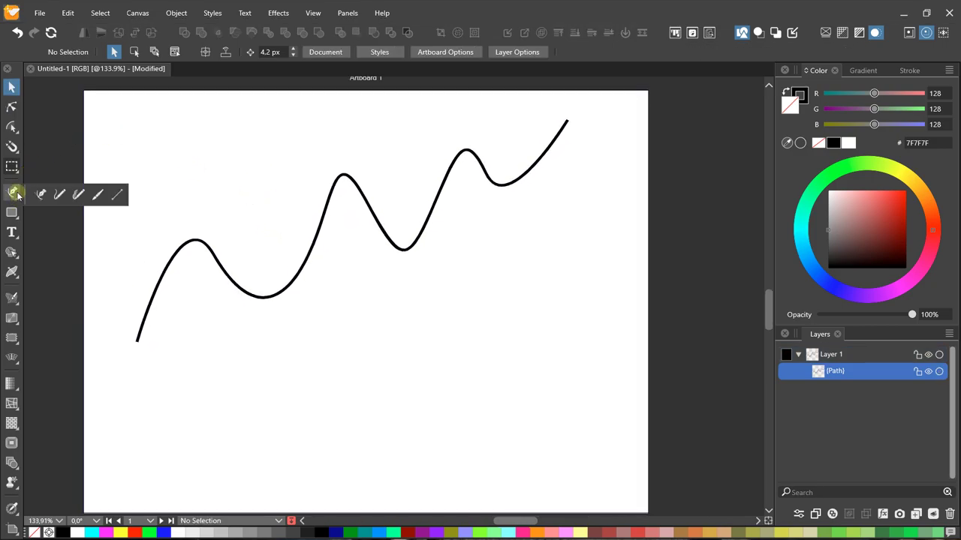
left_click(39, 194)
left_click_drag(378, 338, 416, 227)
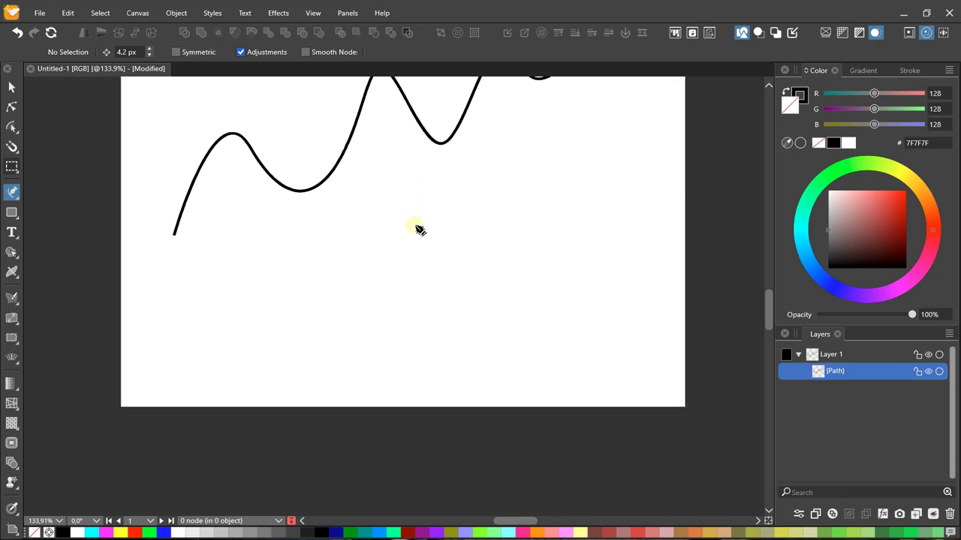
scroll(235, 370, "up", 1)
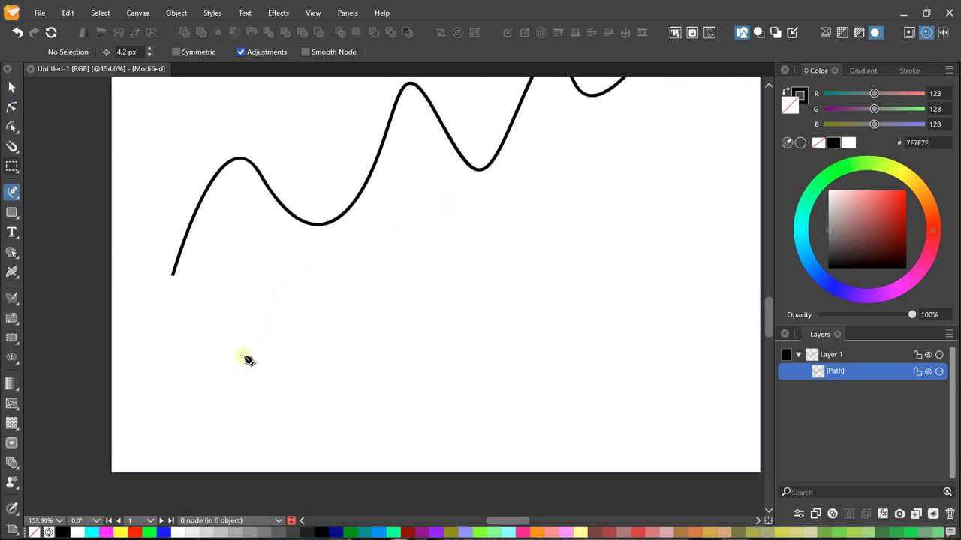
- Draw a nine-point zigzag line beneath the curve, then fit the artboard in view
left_click(145, 422)
left_click(235, 344)
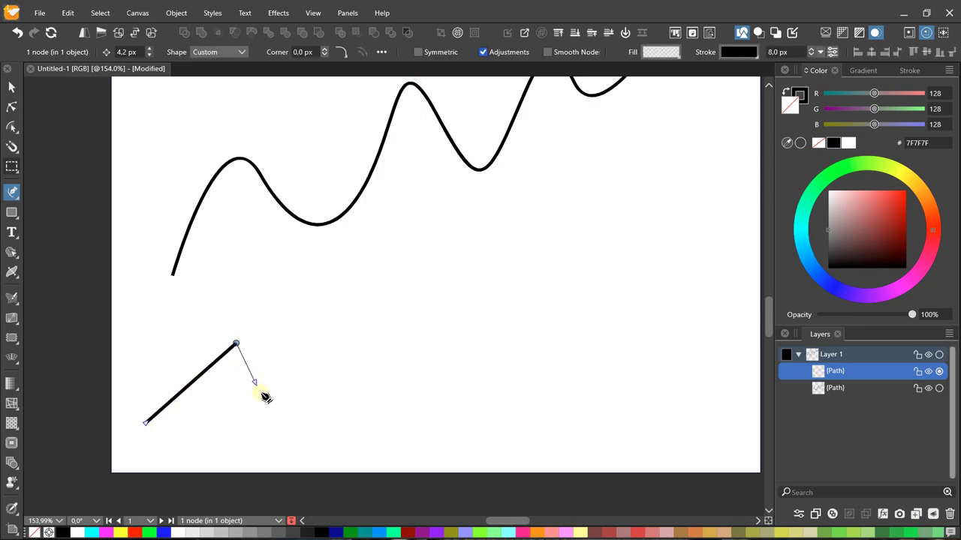
left_click(265, 401)
left_click(341, 306)
left_click(380, 373)
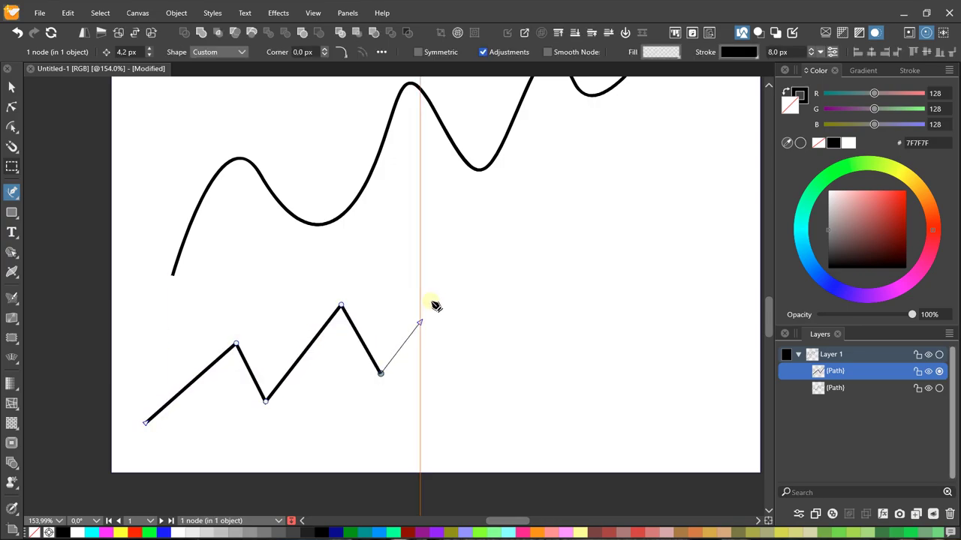
left_click(442, 277)
left_click(476, 351)
left_click(555, 256)
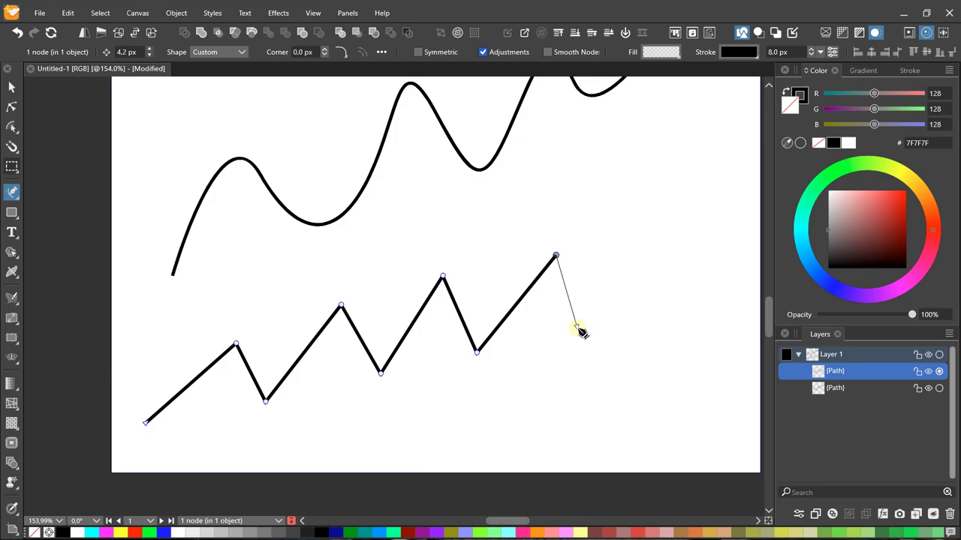
left_click_drag(577, 326, 612, 330)
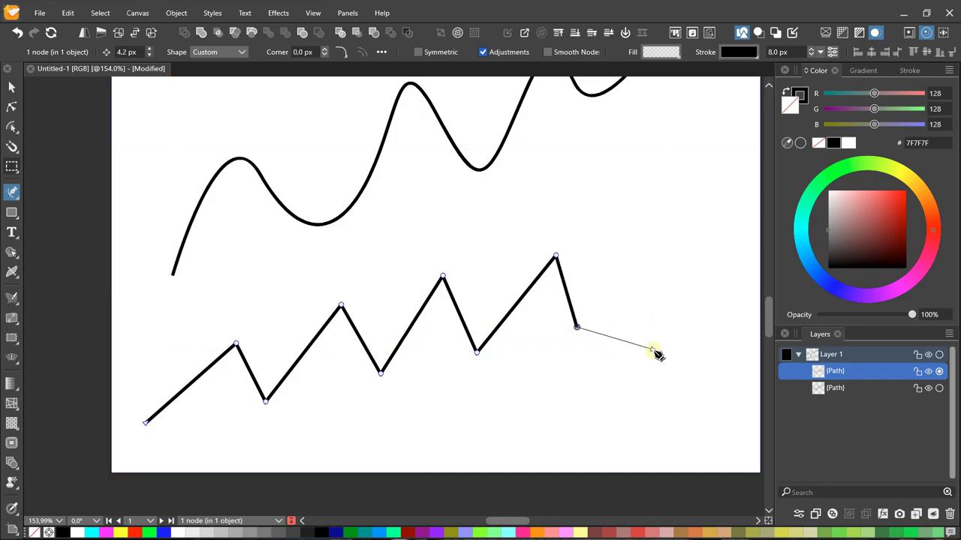
key("Escape")
key("ctrl+0")
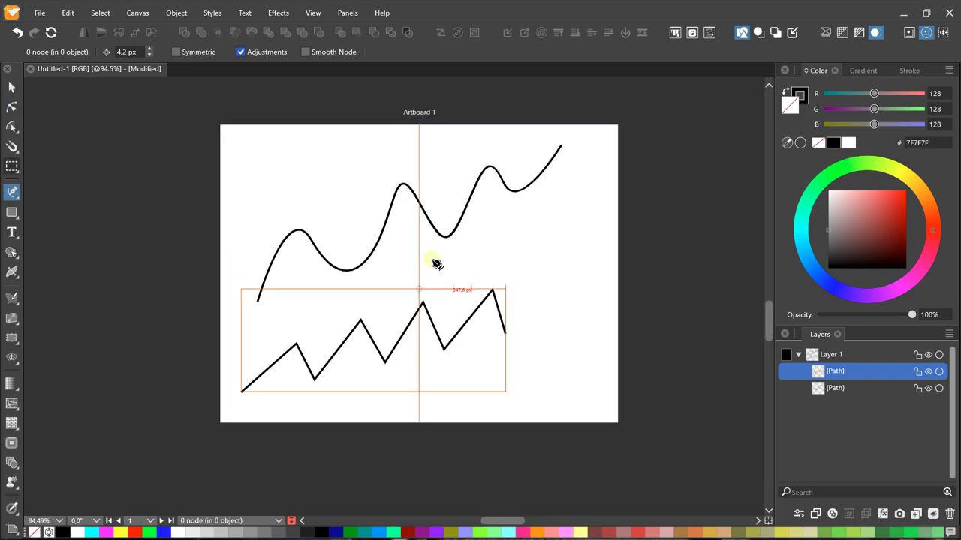
- Delete both the wavy curve and the zigzag line
left_click(10, 89)
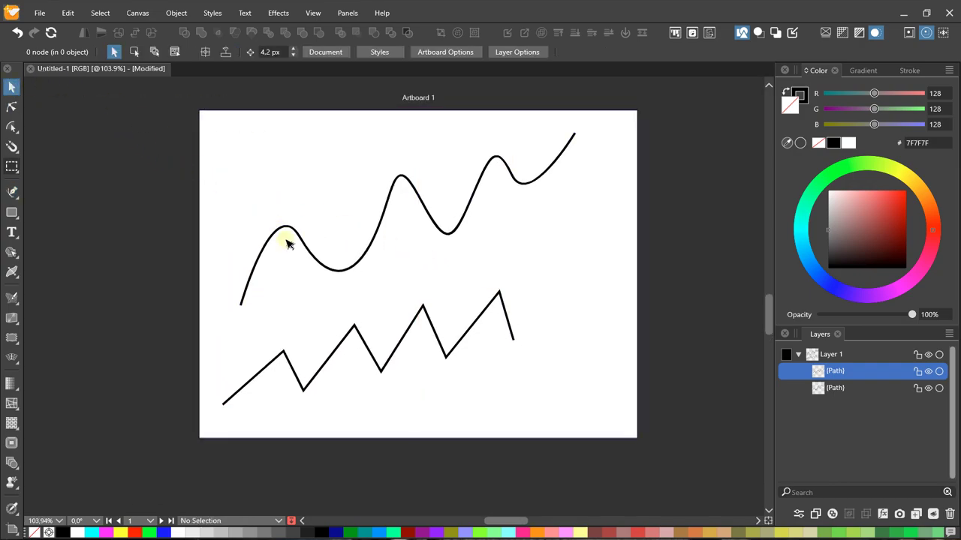
left_click(286, 234)
key("Delete")
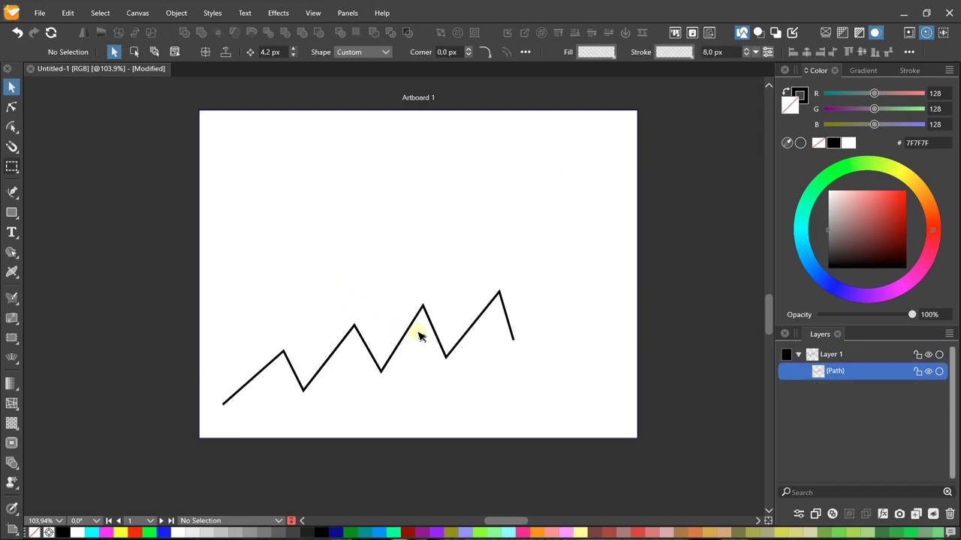
left_click(416, 323)
key("Delete")
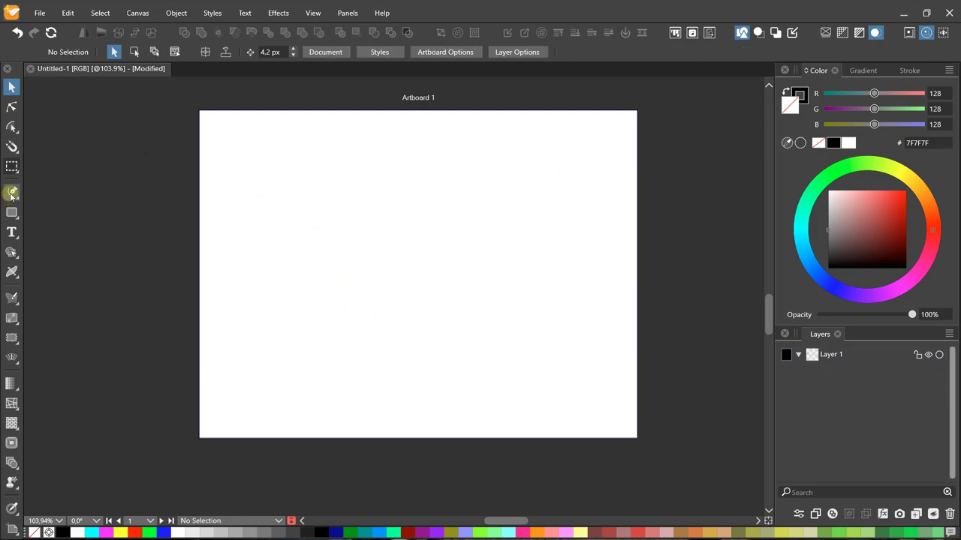
- Draw a closed six-node curved blob with the Pen and select the whole shape
left_click(39, 195)
scroll(324, 214, "up", 1)
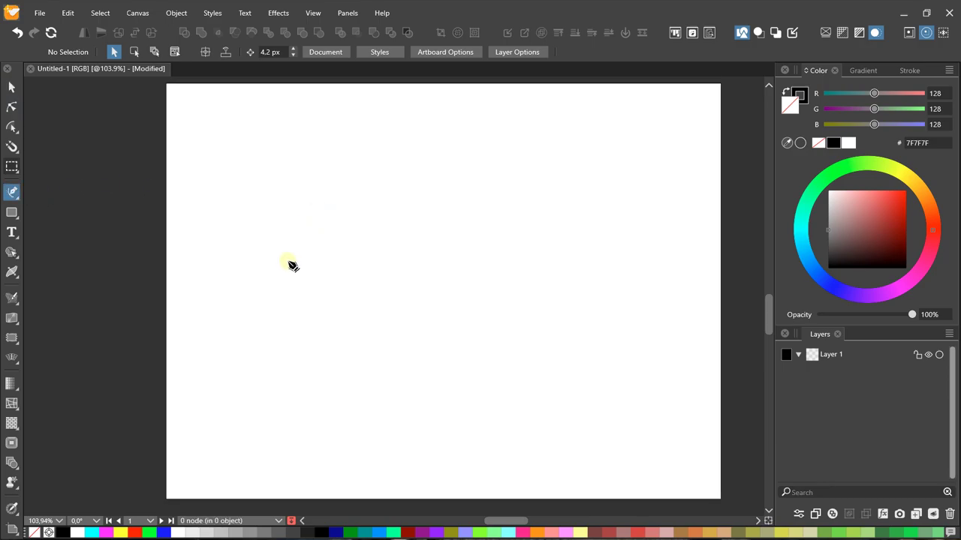
mouse_move(279, 274)
left_mouse_down()
mouse_move(264, 197)
mouse_move(332, 162)
left_mouse_up()
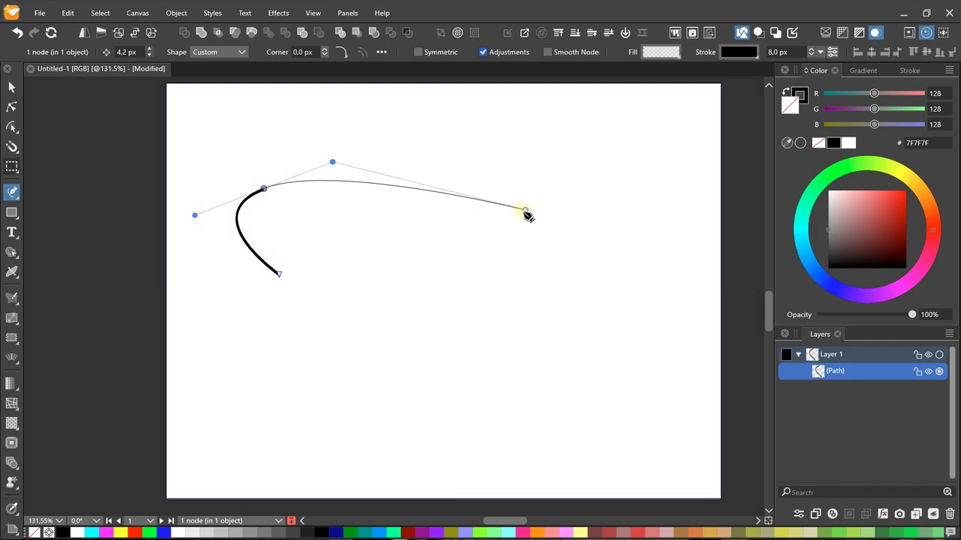
left_click_drag(469, 188, 433, 241)
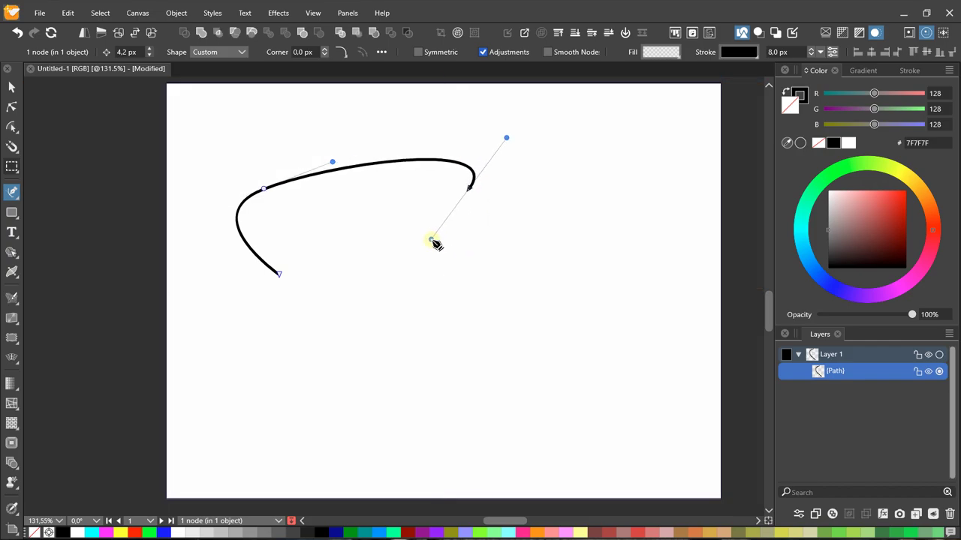
left_click_drag(468, 290, 517, 322)
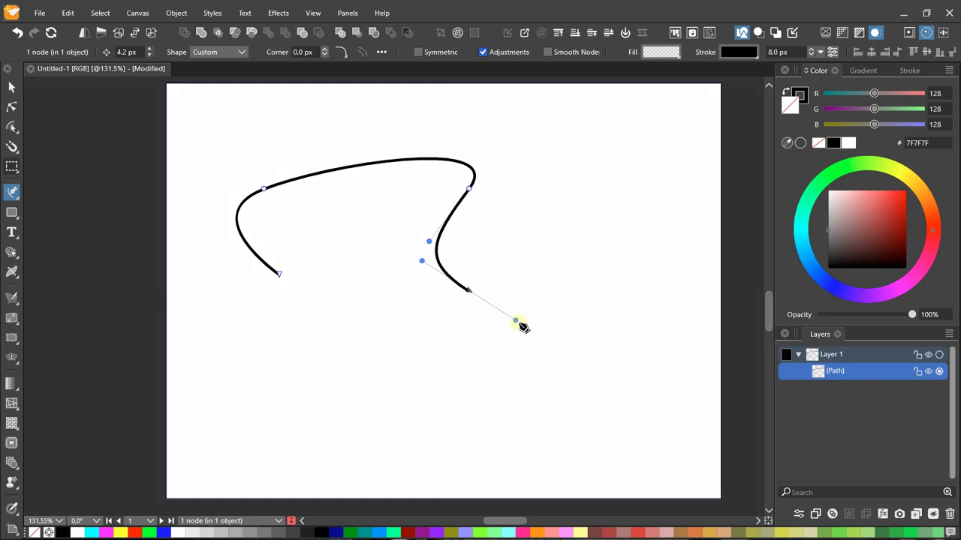
left_click_drag(502, 359, 408, 364)
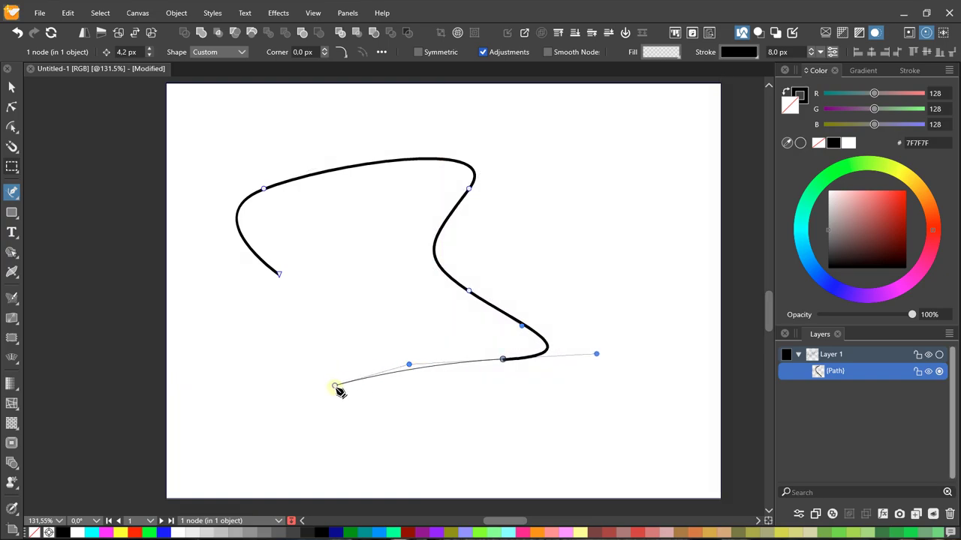
left_click_drag(335, 388, 350, 442)
left_click_drag(211, 383, 255, 318)
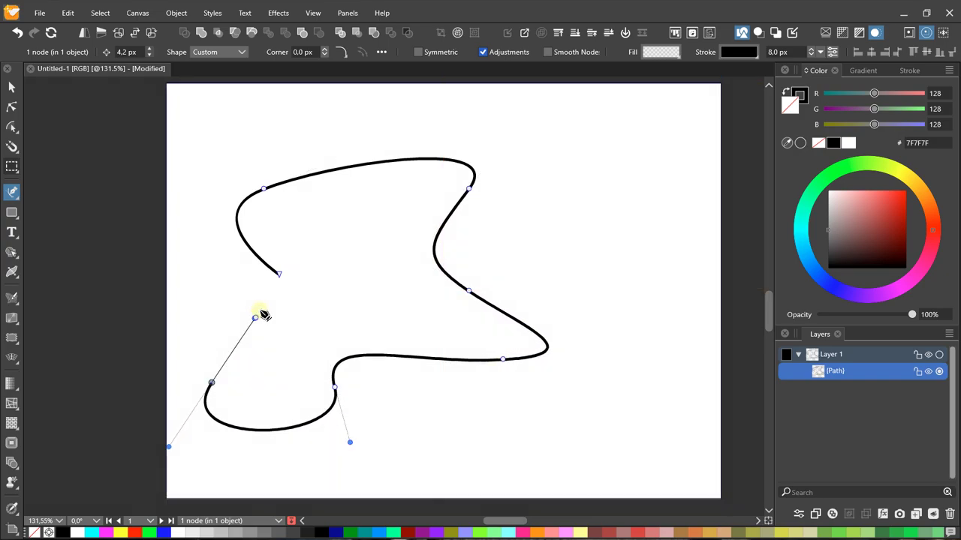
left_click_drag(278, 274, 199, 219)
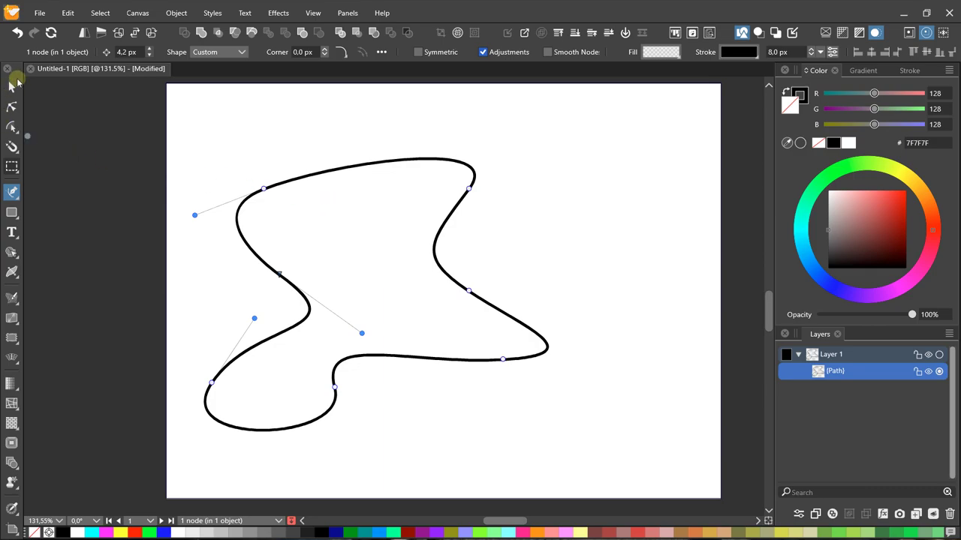
left_click(12, 86)
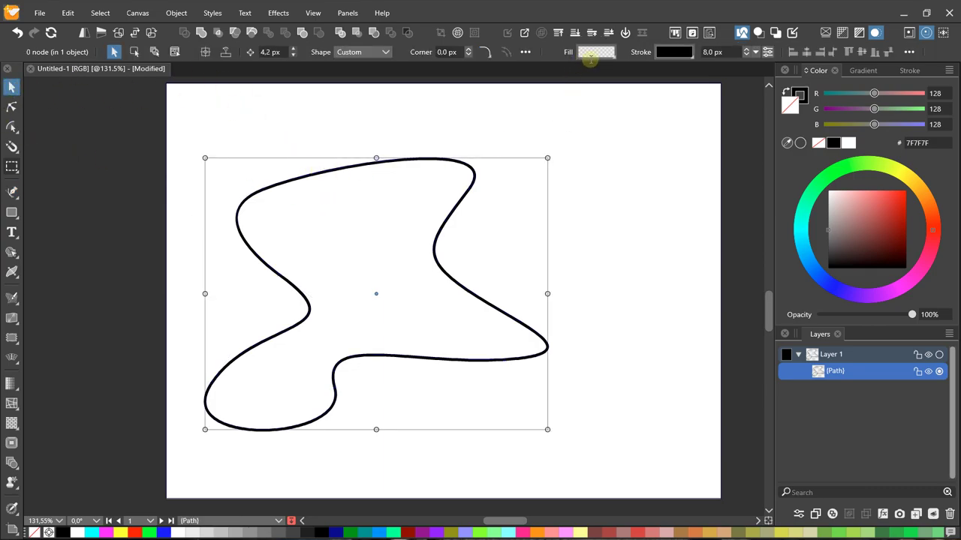
- Fill the blob with red FF0000, set its stroke to None, and move it higher
left_click_drag(871, 206, 933, 153)
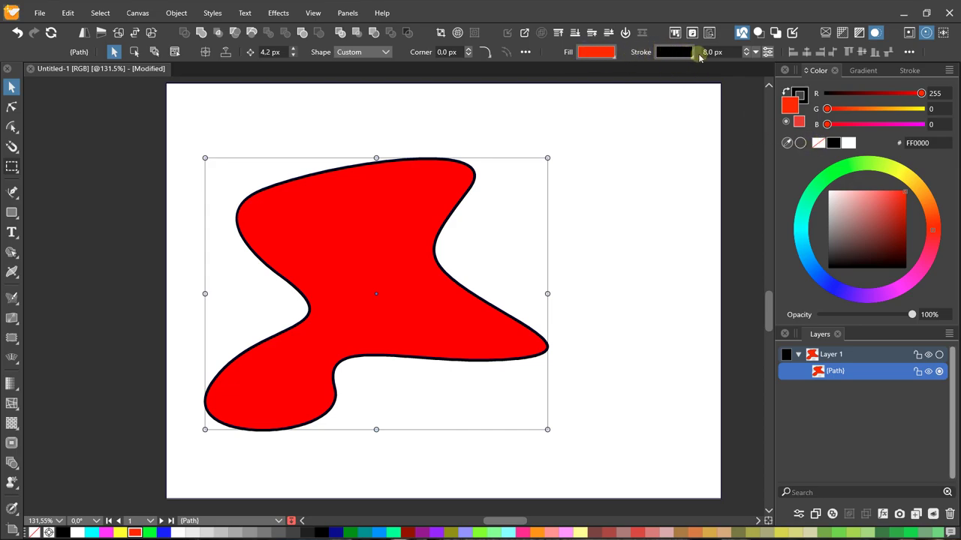
left_click(757, 51)
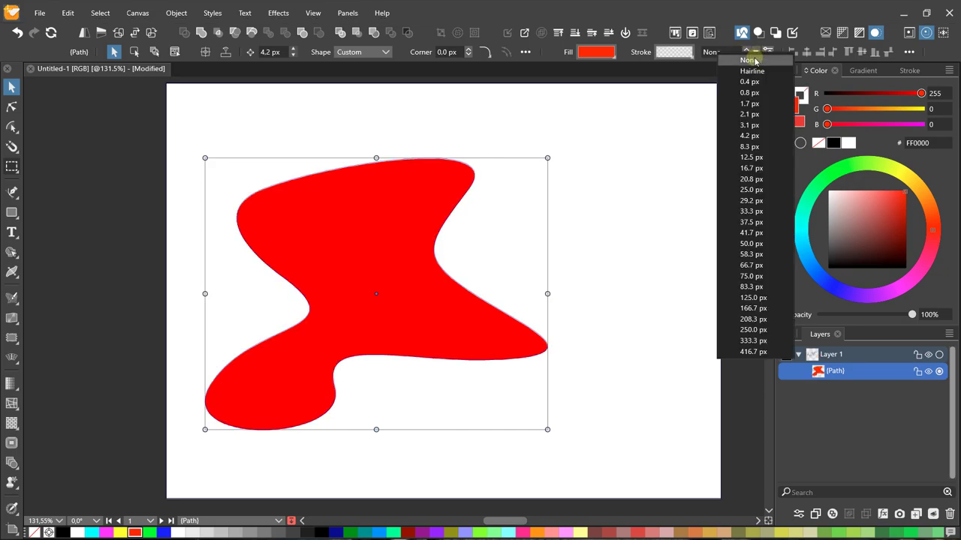
left_click(755, 60)
left_click(386, 123)
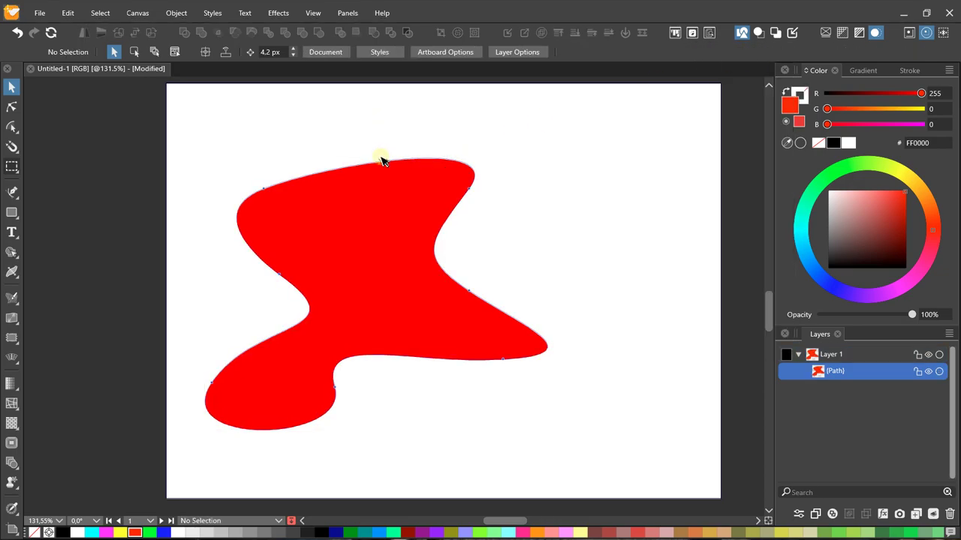
left_click_drag(320, 217, 331, 156)
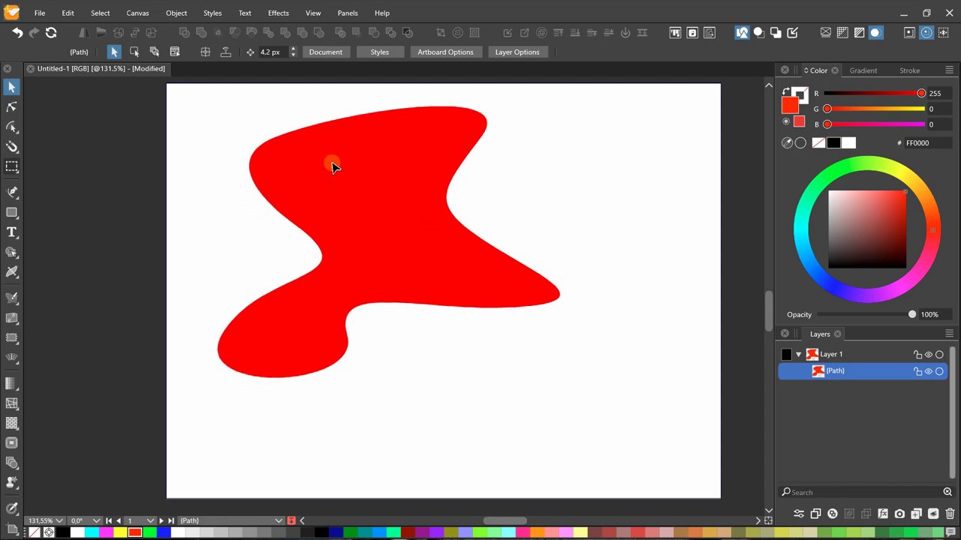
left_click(15, 192)
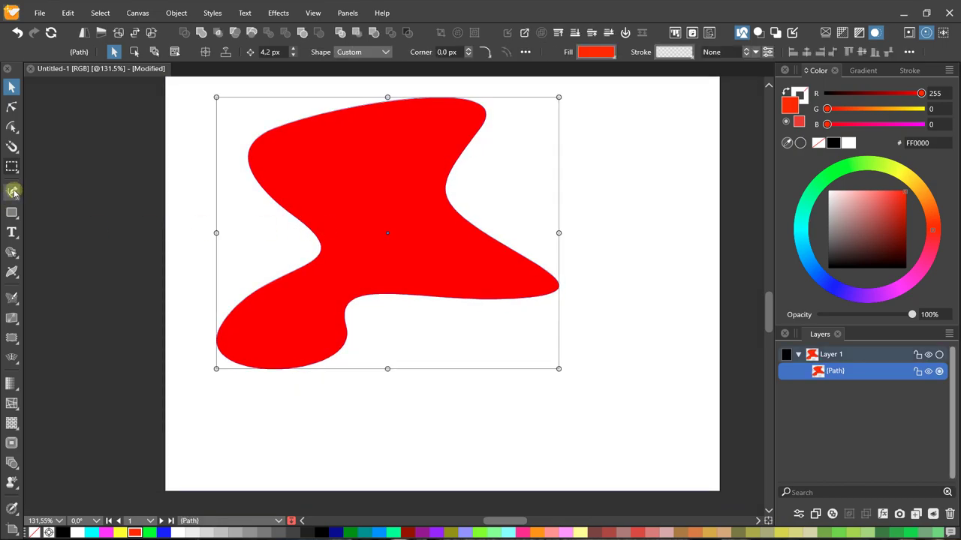
- Draw a six-point black zigzag line below the red shape
scroll(329, 362, "down", 1)
left_click(320, 401)
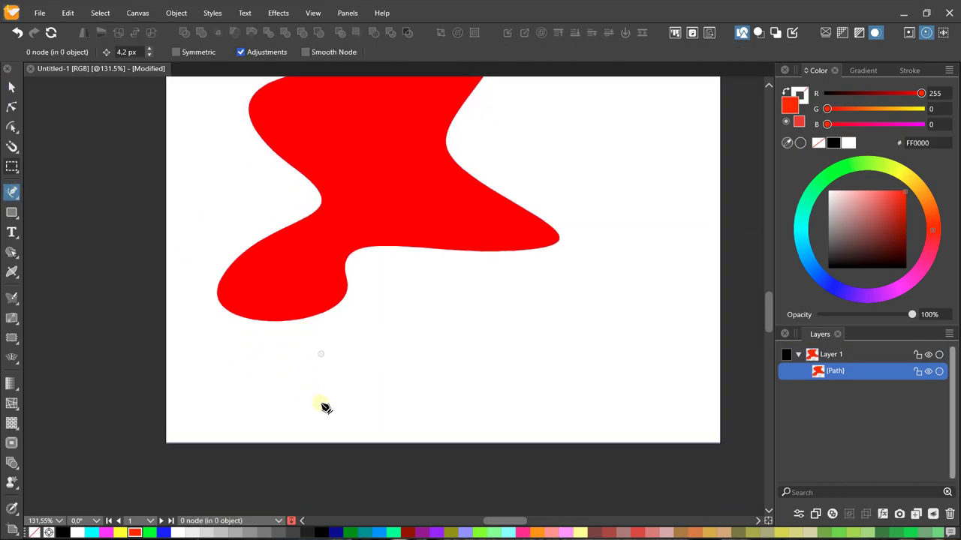
left_click(402, 358)
left_click(434, 405)
left_click(489, 336)
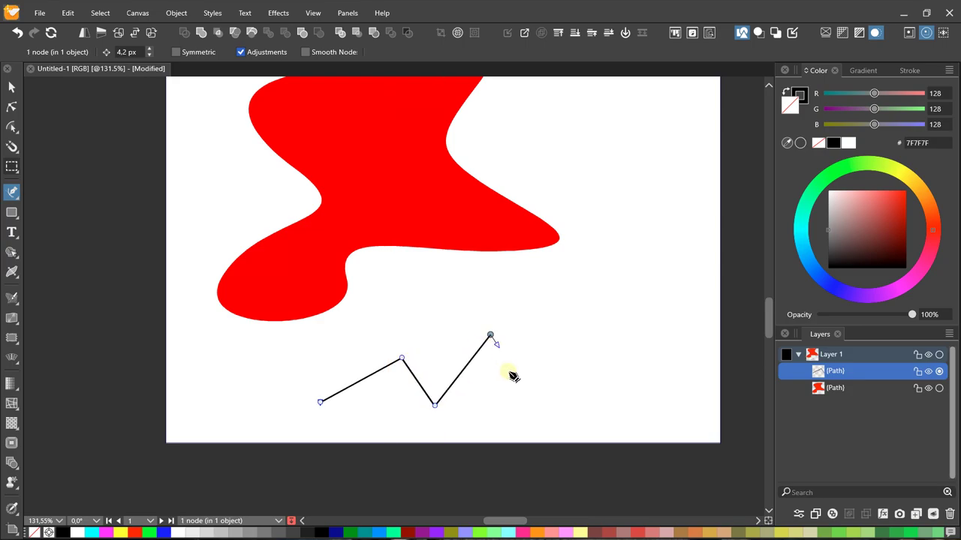
left_click(525, 396)
left_click(610, 307)
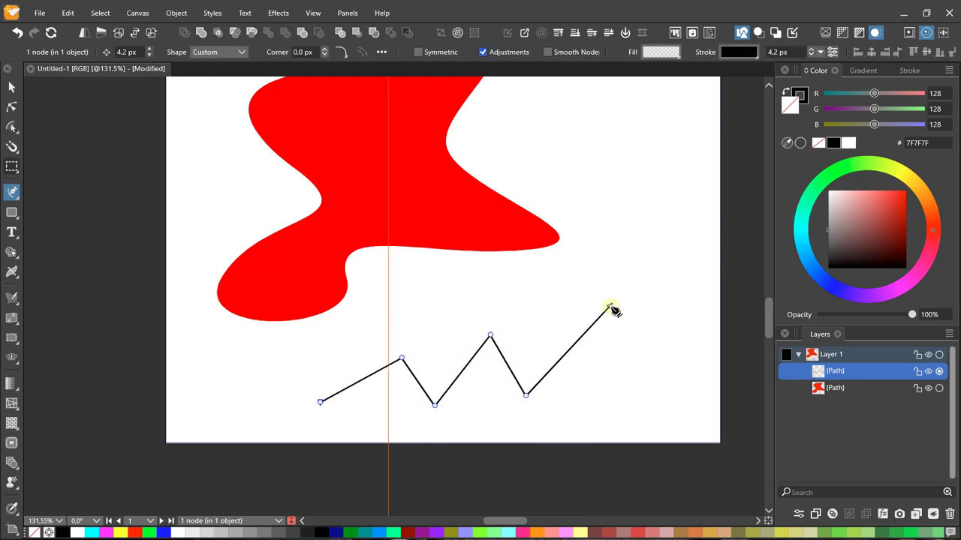
key("Escape")
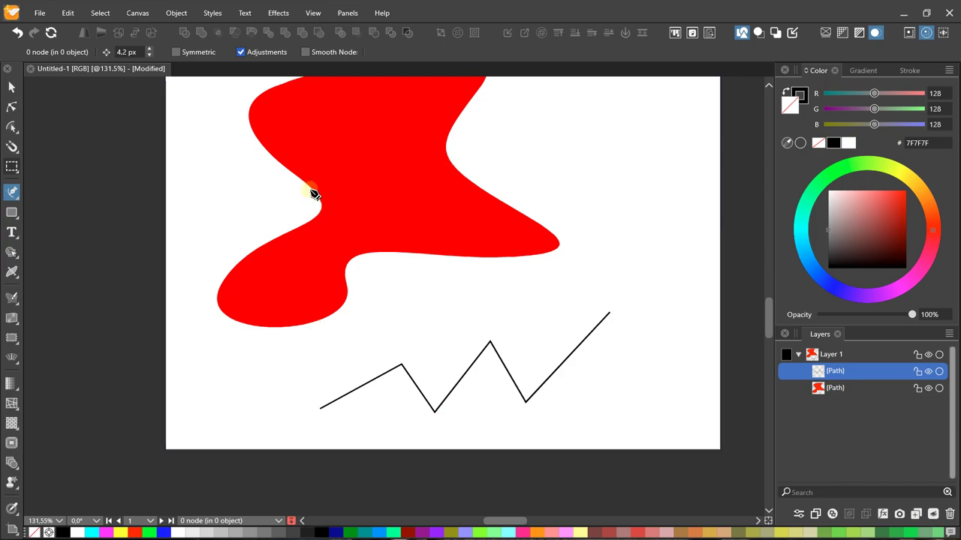
- Nudge the red blob slightly lower and shrink it from its lower-left corner
scroll(308, 210, "up", 3)
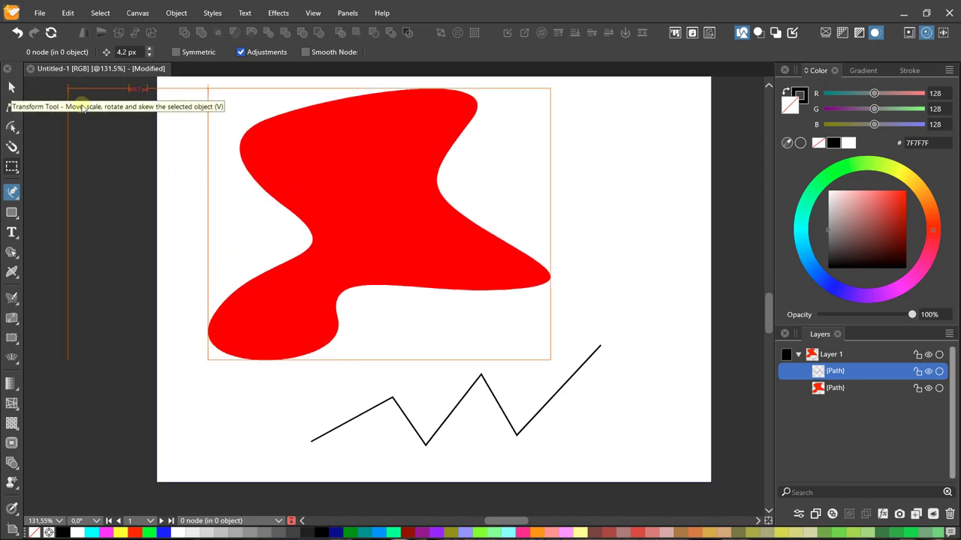
scroll(101, 158, "up", 2)
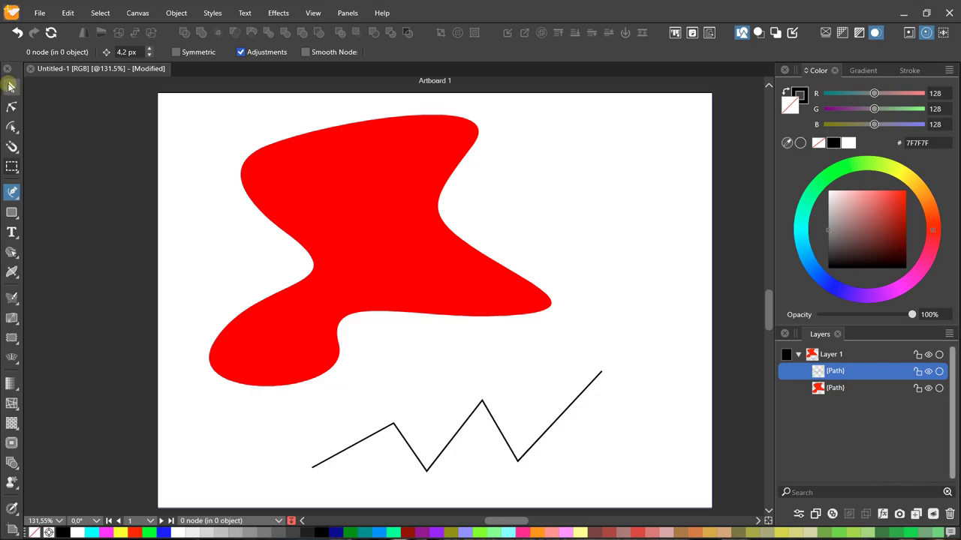
left_click(11, 87)
left_click(296, 154)
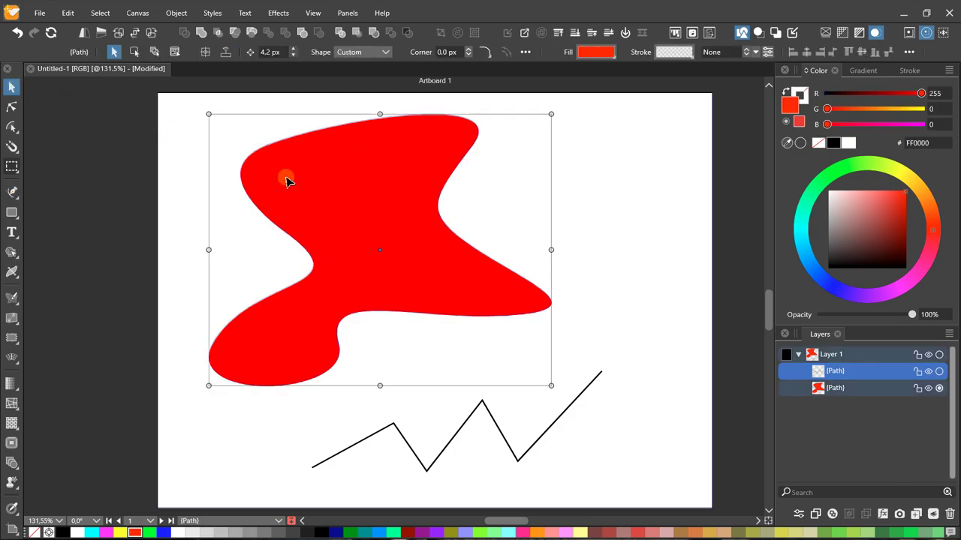
left_click_drag(338, 166, 355, 179)
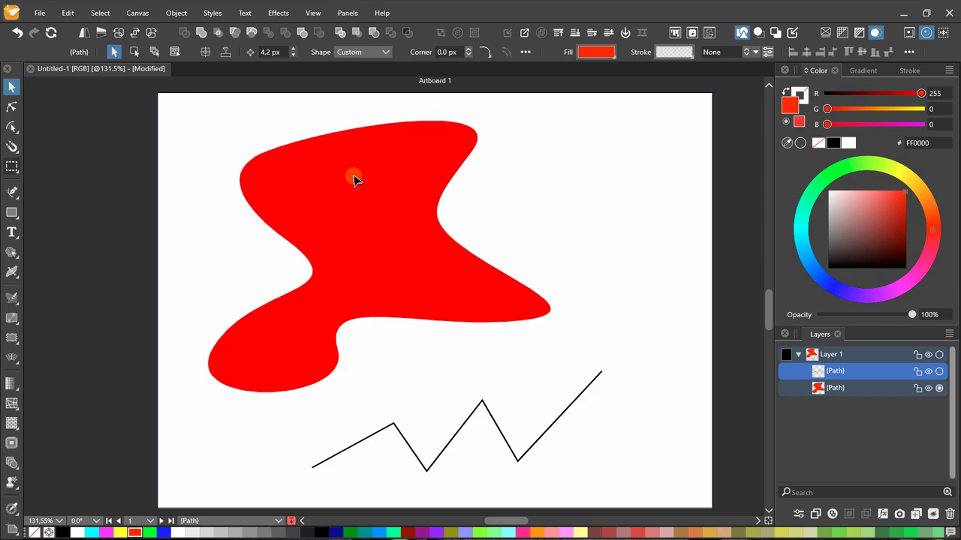
left_click(147, 186)
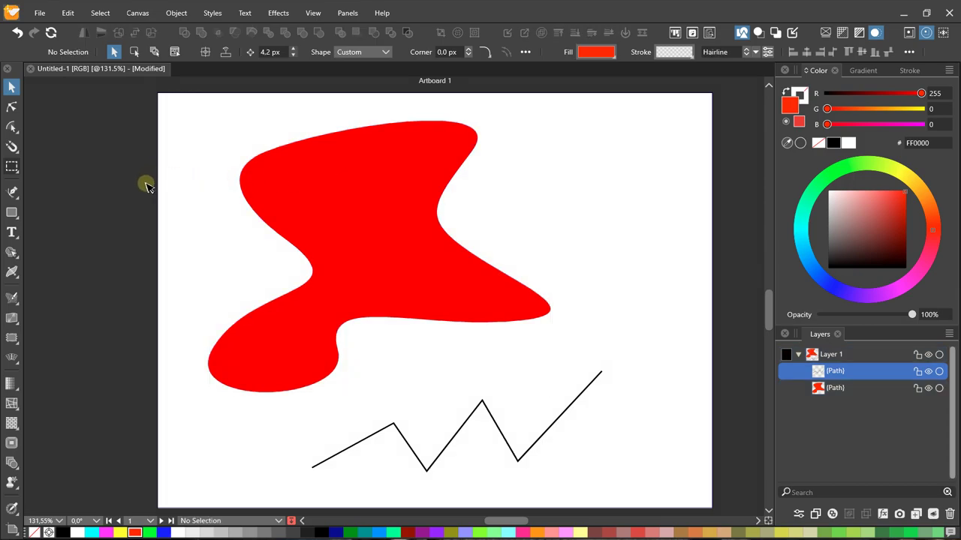
left_click(264, 377)
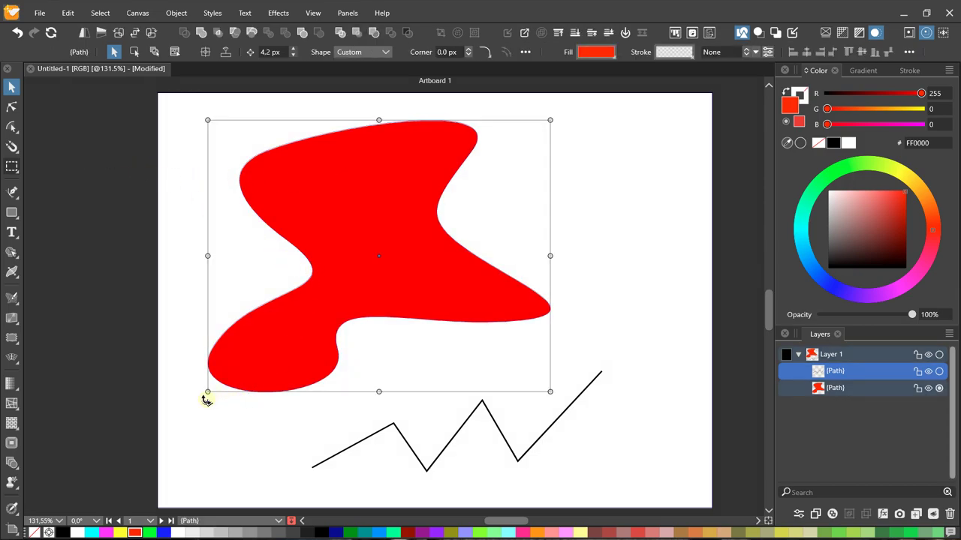
left_click_drag(209, 392, 265, 347)
left_click(182, 290)
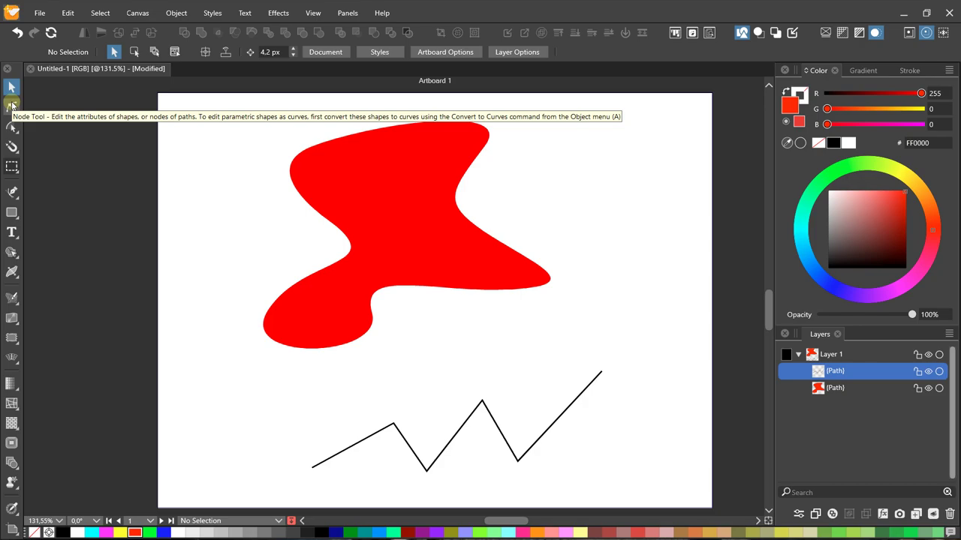
- Pull the red shape's top-right curve outward and nudge its right-side node lower-right
left_click(11, 105)
left_click(322, 182)
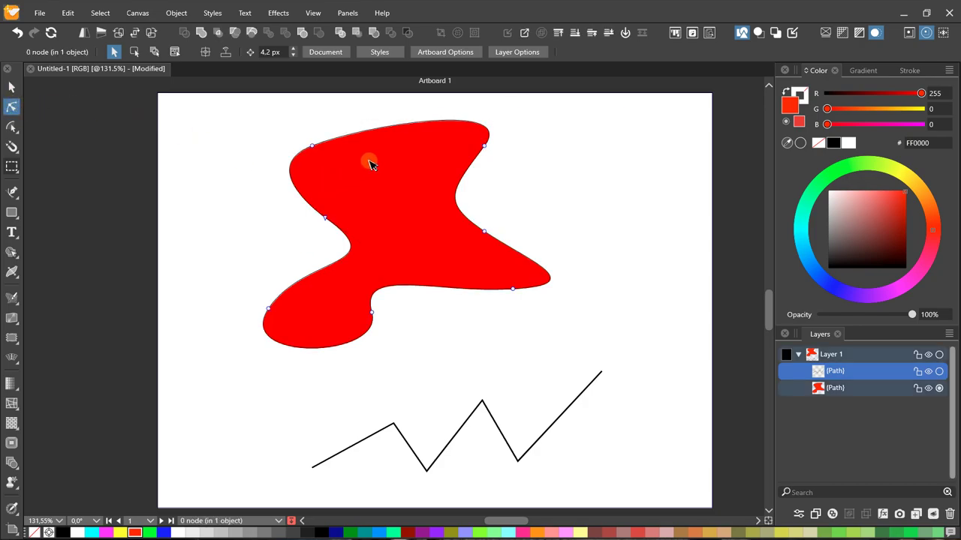
left_click_drag(370, 164, 307, 207)
scroll(307, 208, "up", 1)
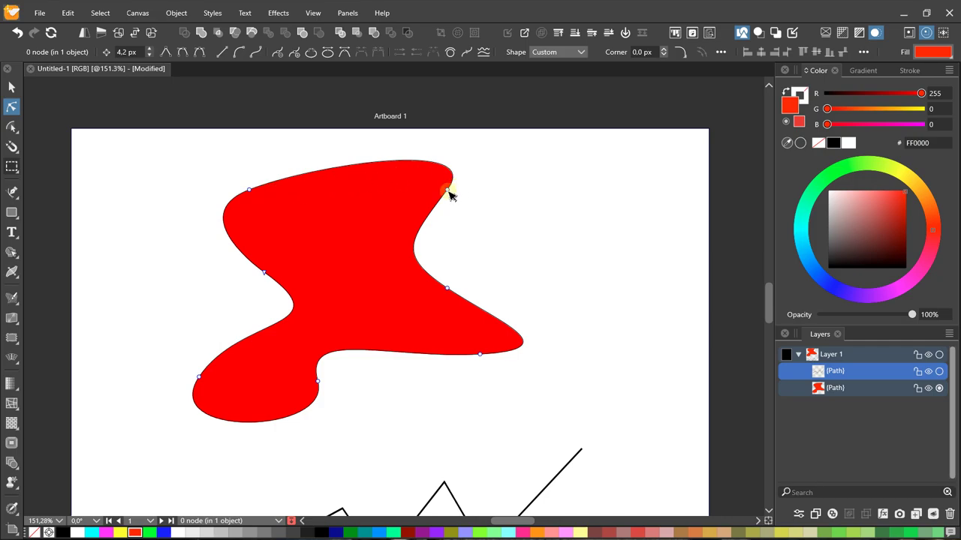
mouse_move(448, 193)
left_mouse_down()
mouse_move(463, 203)
mouse_move(453, 199)
mouse_move(467, 192)
left_mouse_up()
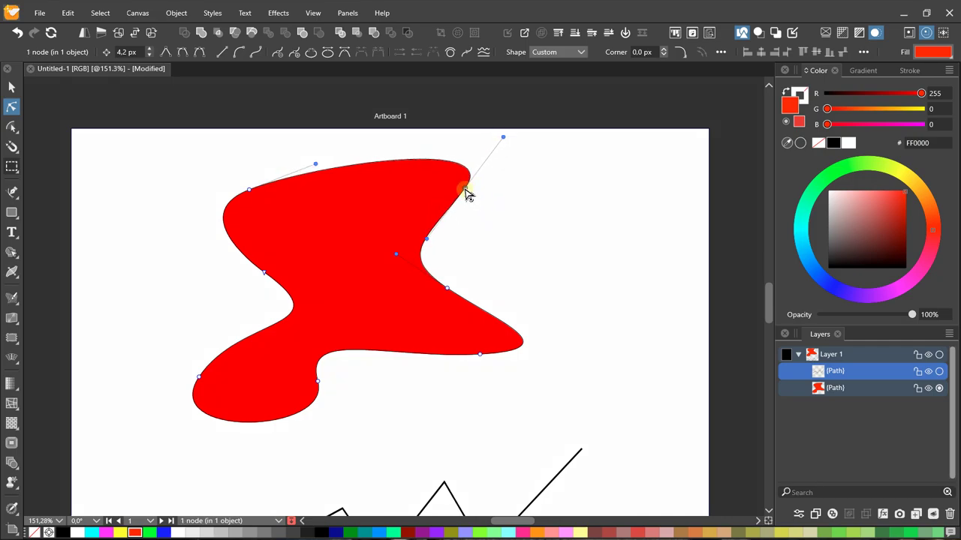
left_click(446, 288)
left_click(446, 290)
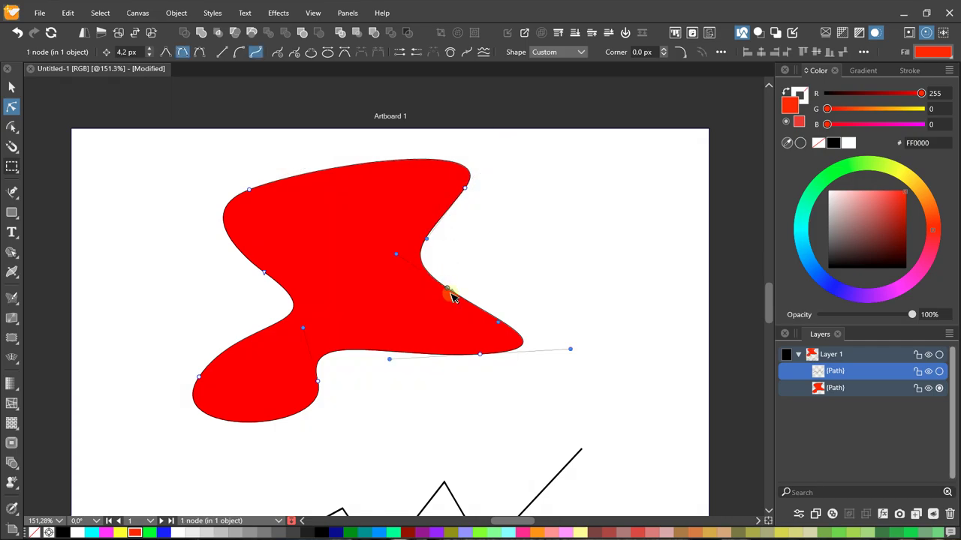
mouse_move(448, 293)
left_mouse_down()
mouse_move(439, 295)
mouse_move(450, 285)
mouse_move(450, 294)
left_mouse_up()
- Enlarge the red shape's bottom-right lobe and widen its left lobe further left
left_click_drag(481, 355, 490, 390)
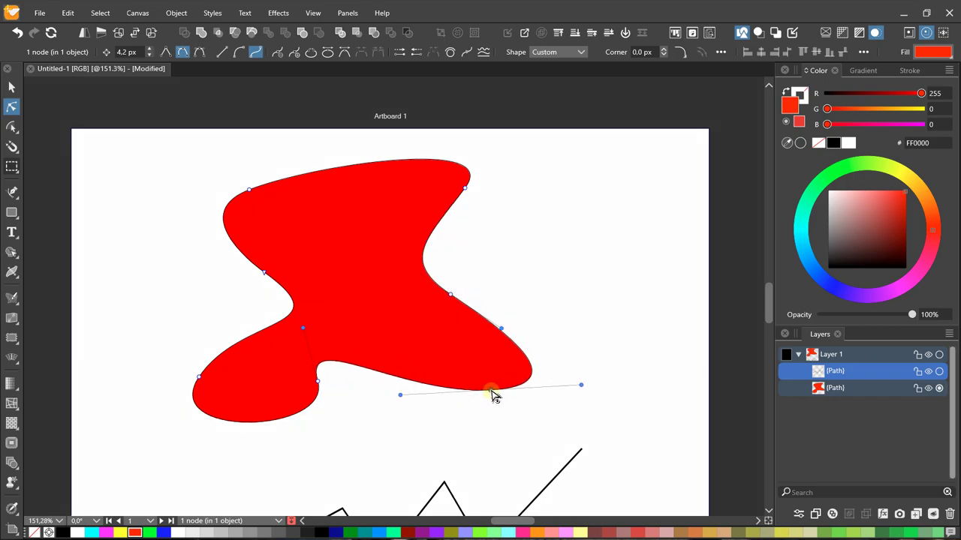
mouse_move(199, 377)
left_mouse_down()
mouse_move(168, 369)
mouse_move(178, 385)
mouse_move(172, 368)
left_mouse_up()
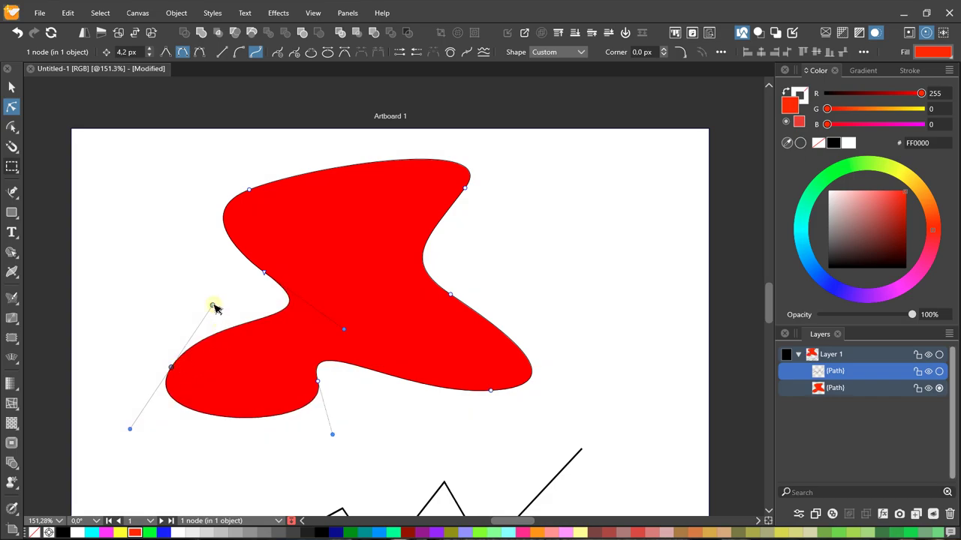
mouse_move(213, 306)
left_mouse_down()
mouse_move(217, 257)
mouse_move(192, 317)
mouse_move(208, 325)
mouse_move(250, 308)
mouse_move(212, 298)
left_mouse_up()
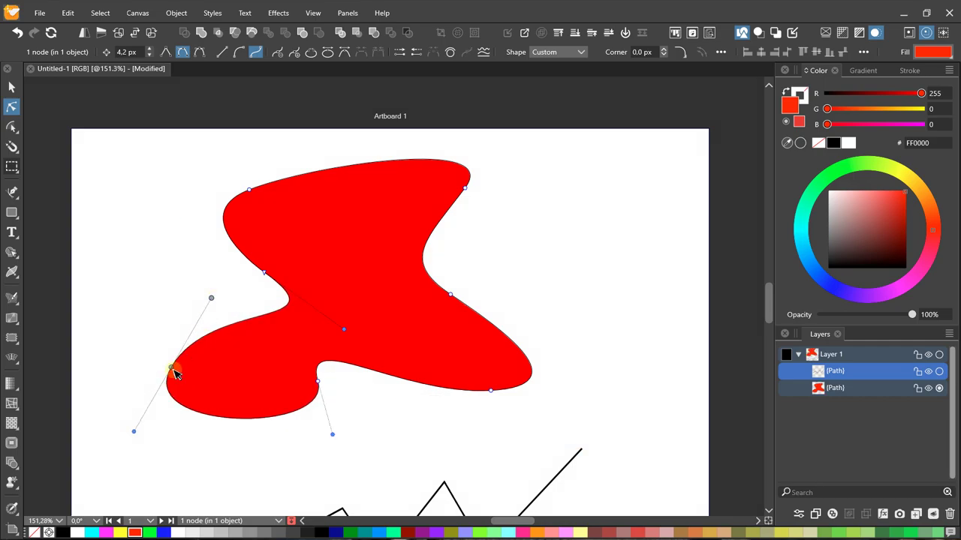
left_click_drag(175, 385, 146, 386)
mouse_move(189, 300)
left_mouse_down()
mouse_move(202, 271)
mouse_move(190, 311)
mouse_move(199, 301)
left_mouse_up()
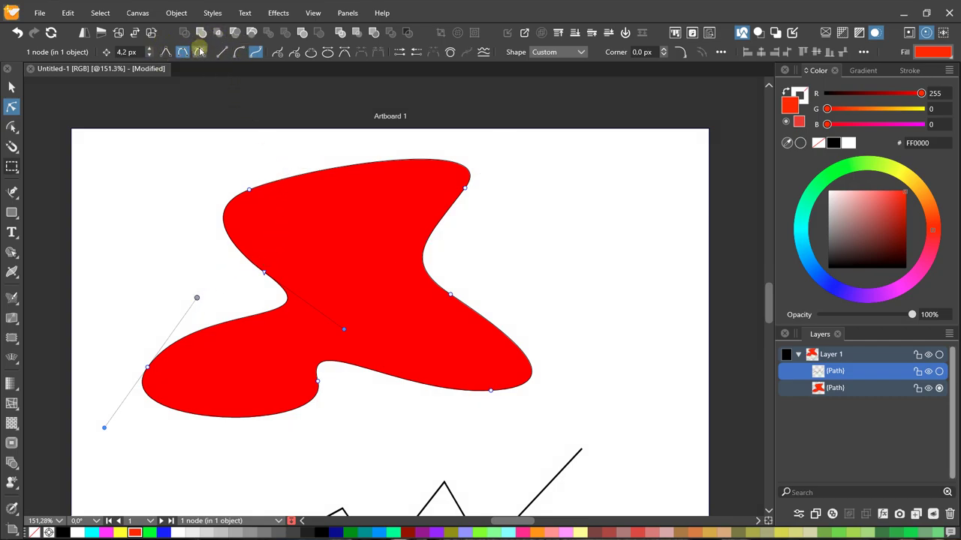
- Add nodes on the top and left edges, reshape them, and delete the bottom-right node
left_click(319, 173)
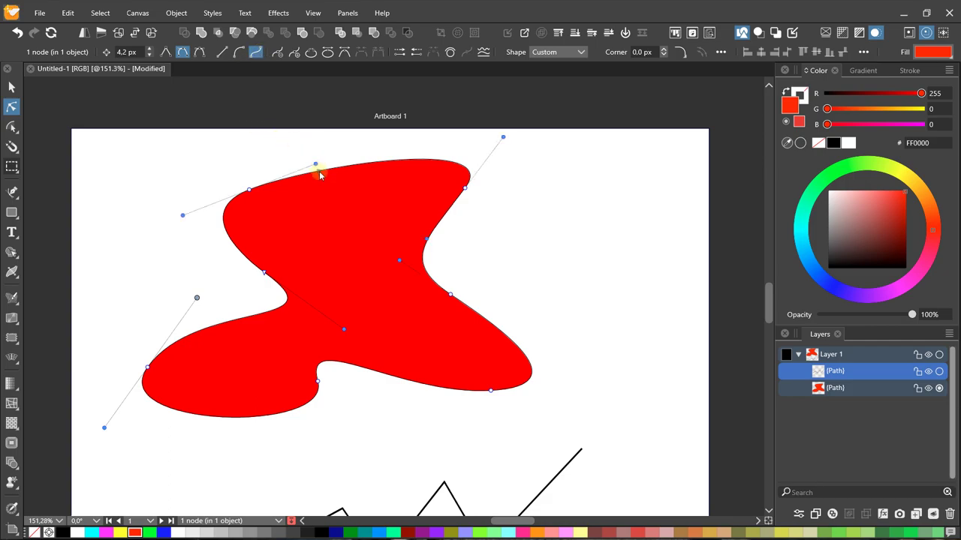
left_click(368, 166)
left_click(295, 52)
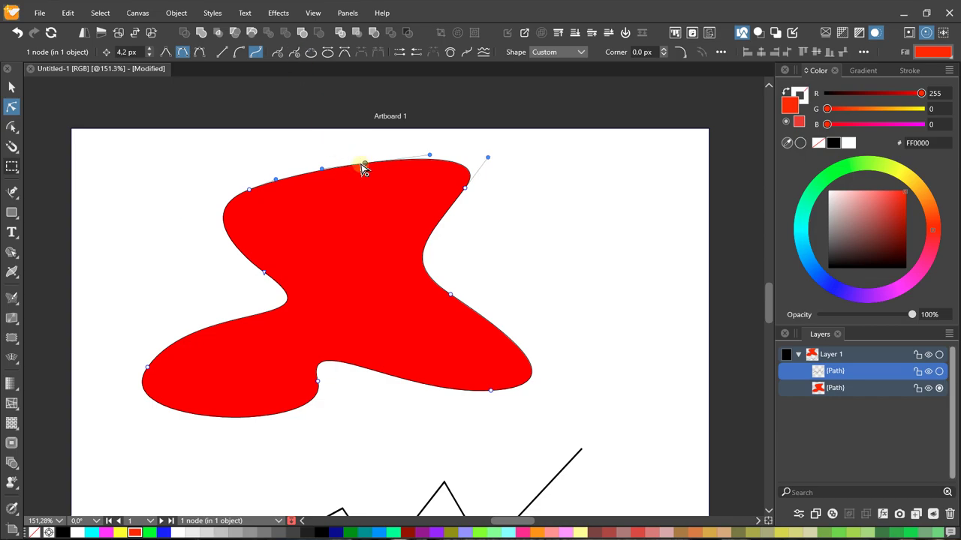
left_click_drag(366, 167, 360, 159)
left_click(251, 224)
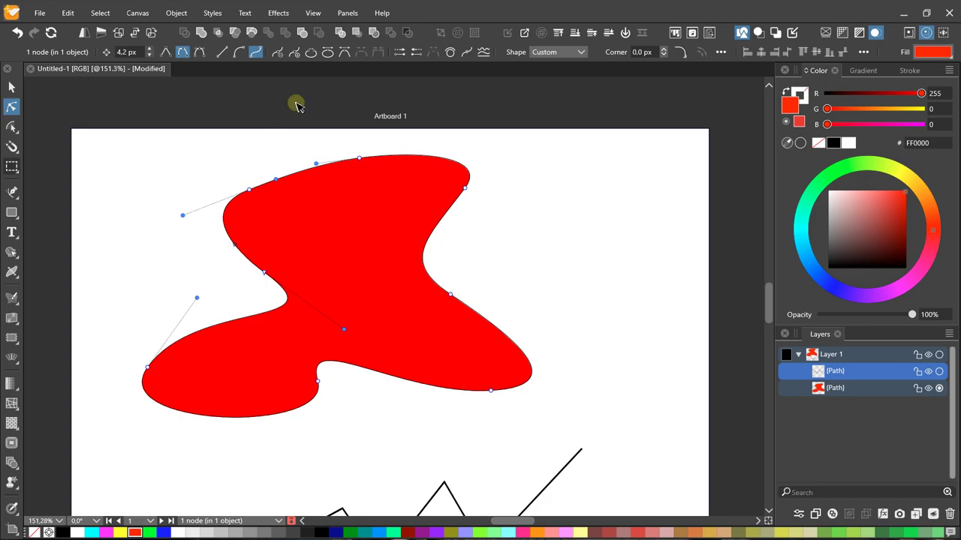
left_click(296, 52)
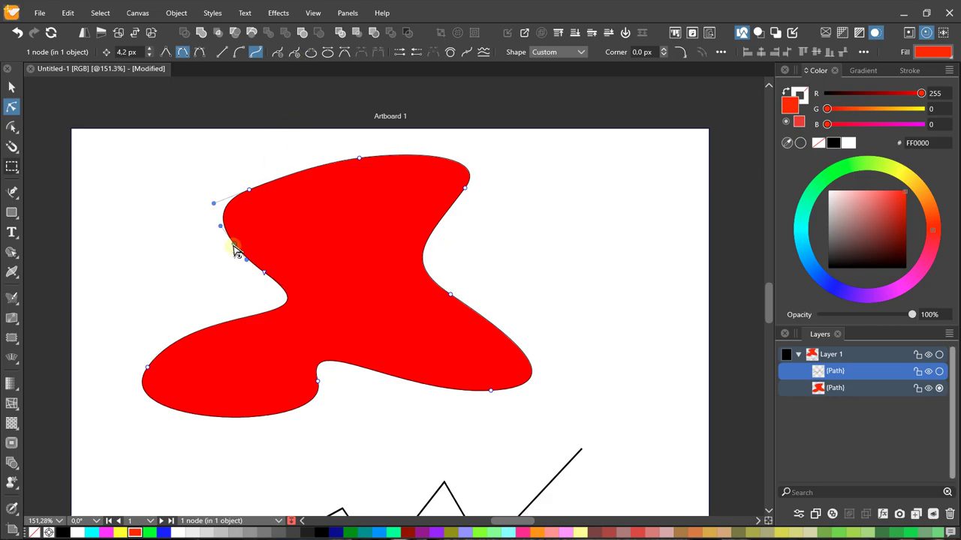
left_click_drag(235, 250, 227, 239)
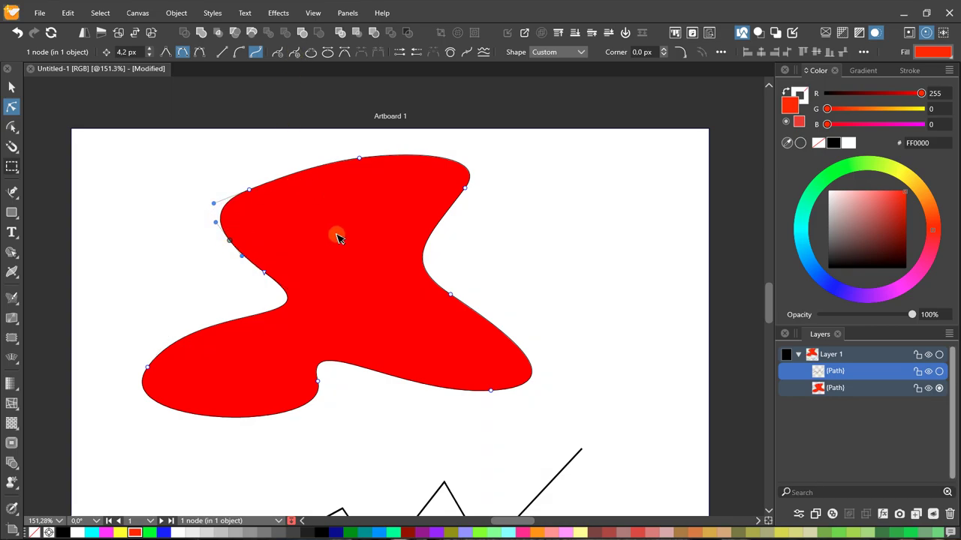
left_click(484, 396)
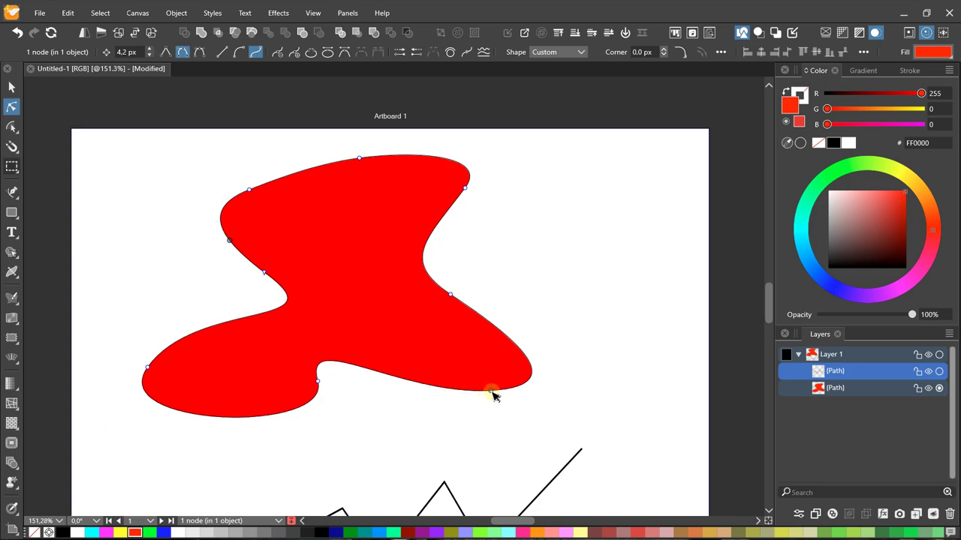
left_click(490, 391)
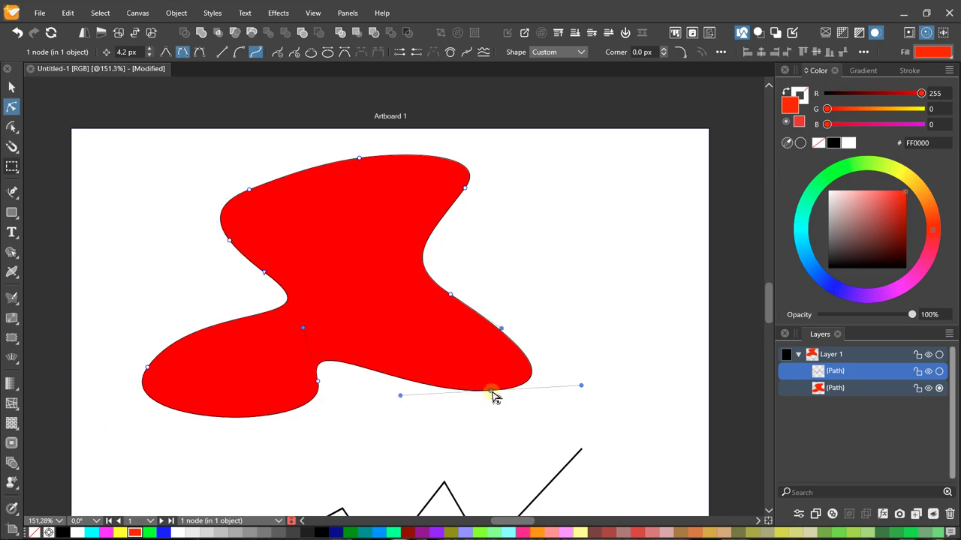
left_click(277, 54)
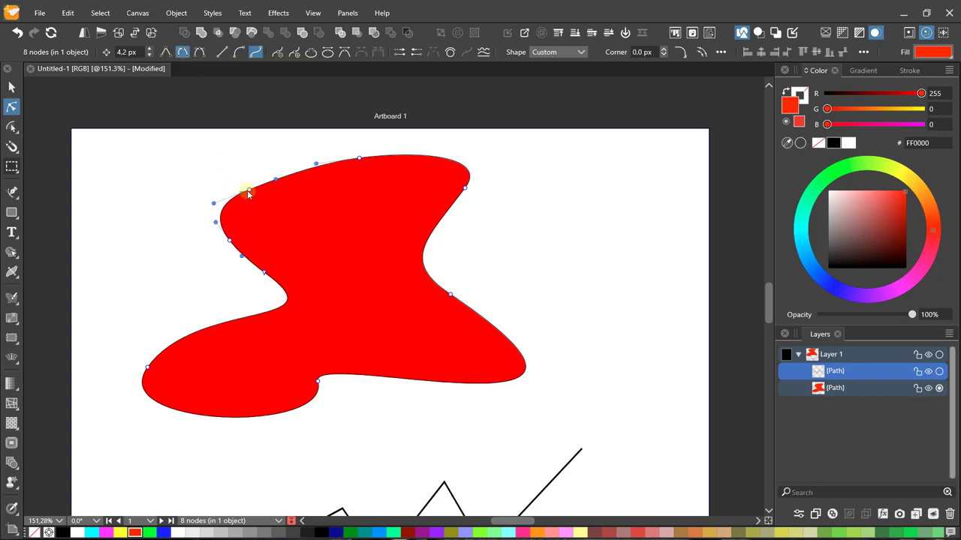
- Convert the red shape's left node to a cusp and drag it into a sharp point
left_click(147, 368)
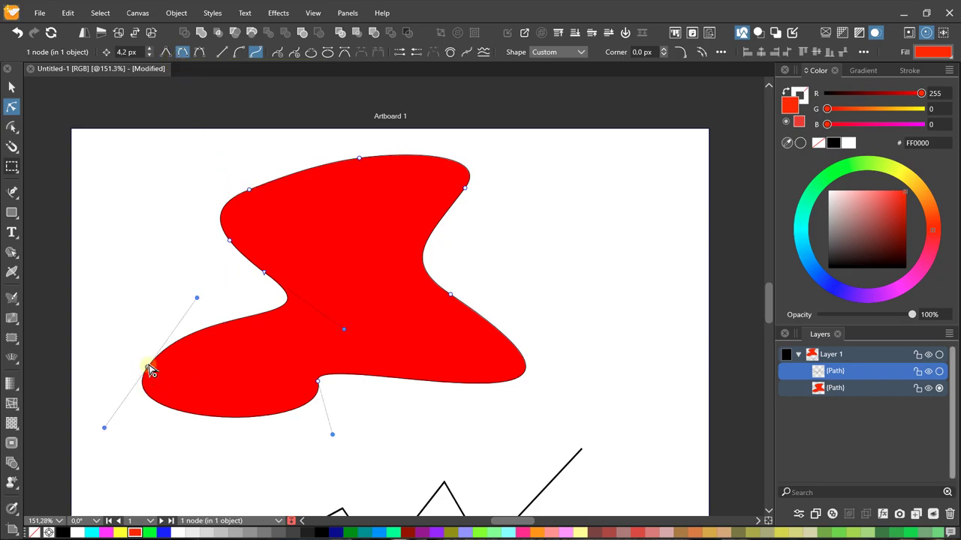
left_click(166, 54)
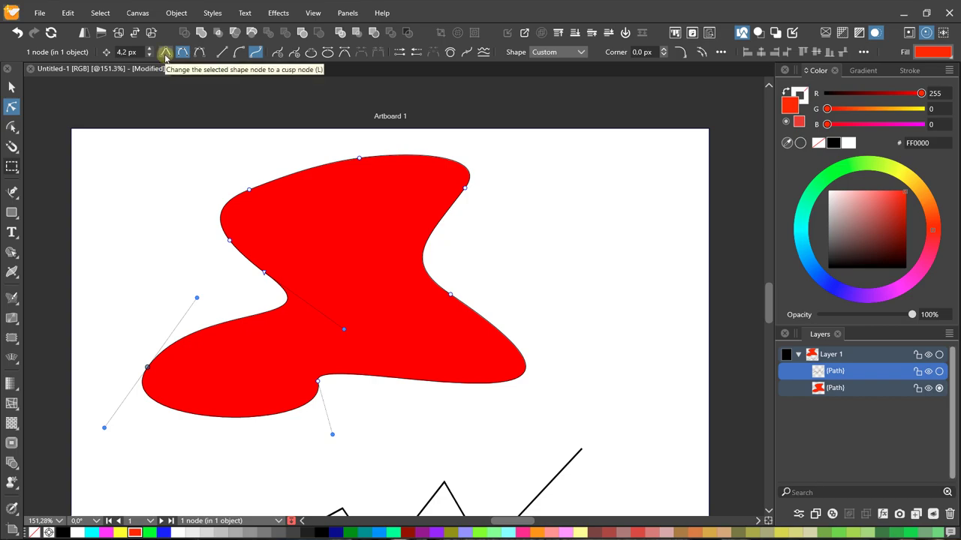
left_click(166, 54)
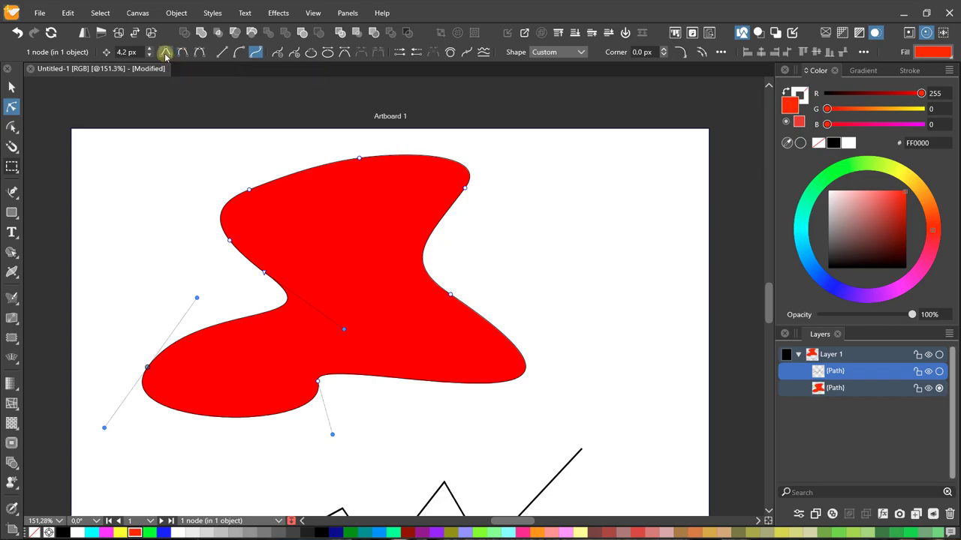
left_click(318, 382)
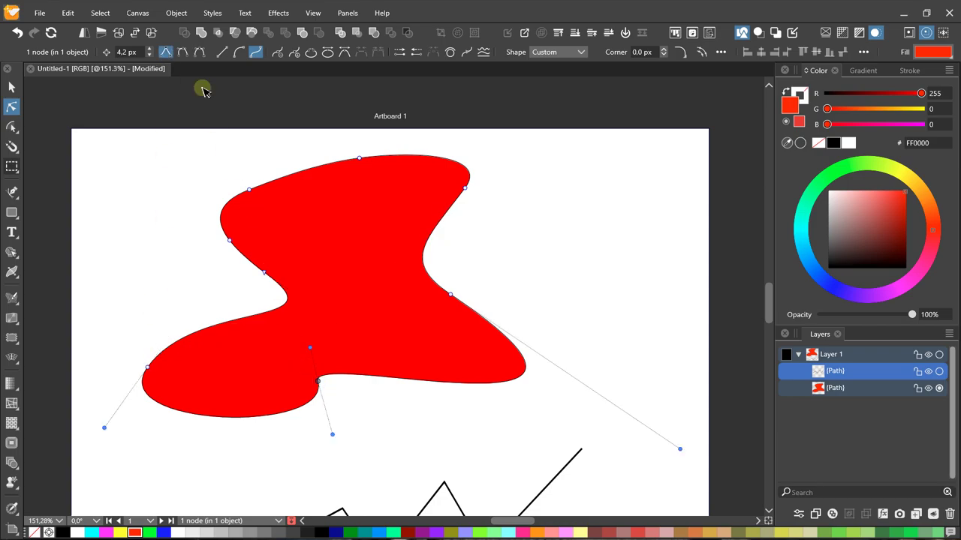
left_click(166, 52)
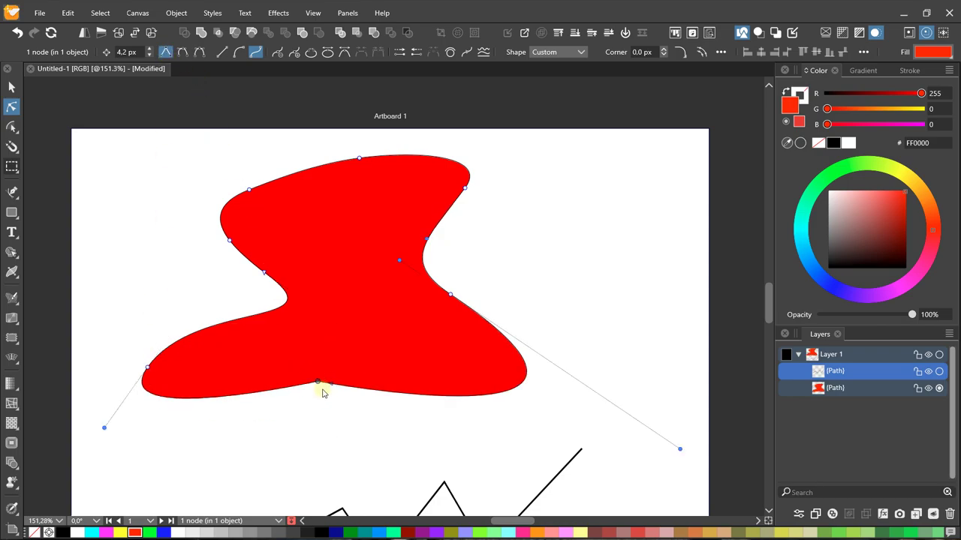
left_click(147, 369)
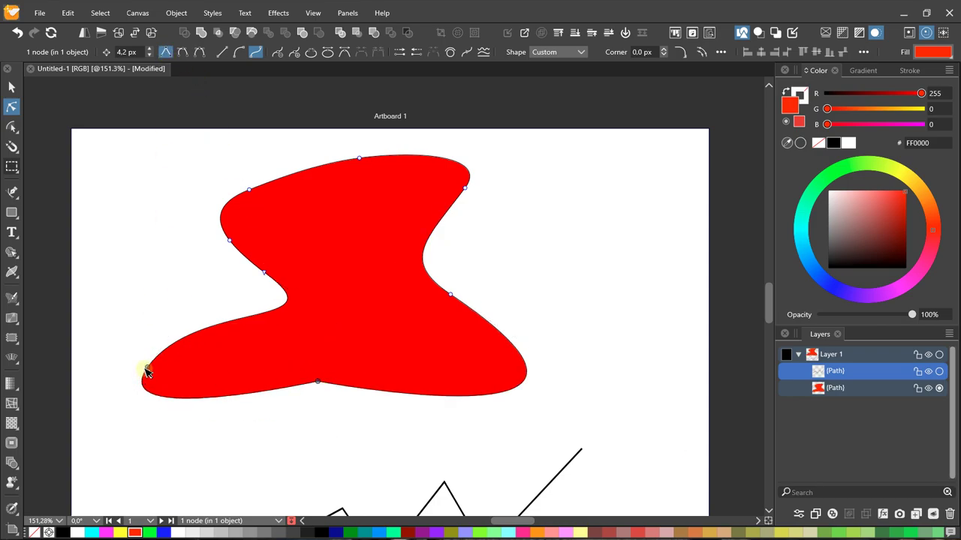
left_click(166, 52)
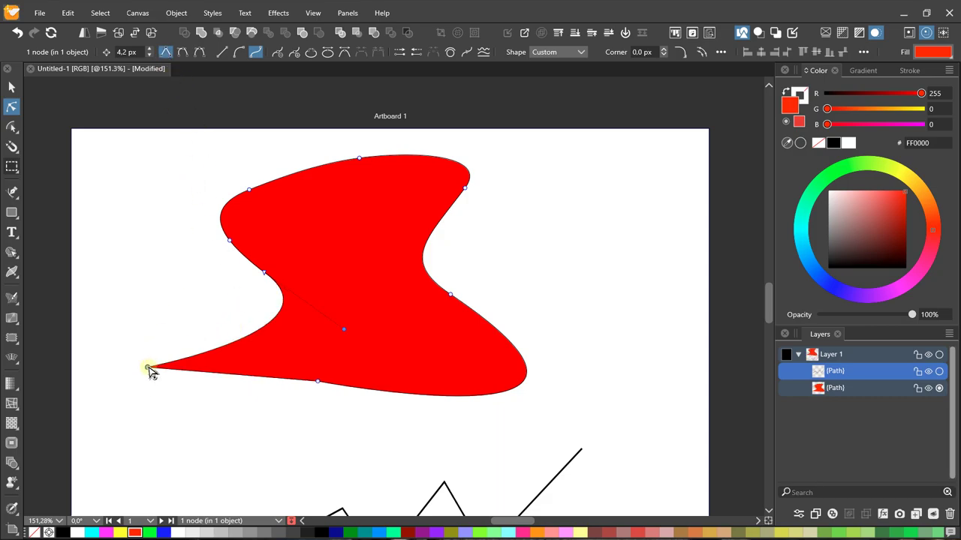
mouse_move(149, 371)
left_mouse_down()
mouse_move(186, 373)
mouse_move(167, 369)
left_mouse_up()
- Select the black zigzag line and raise its first and middle peaks slightly
scroll(353, 338, "down", 2)
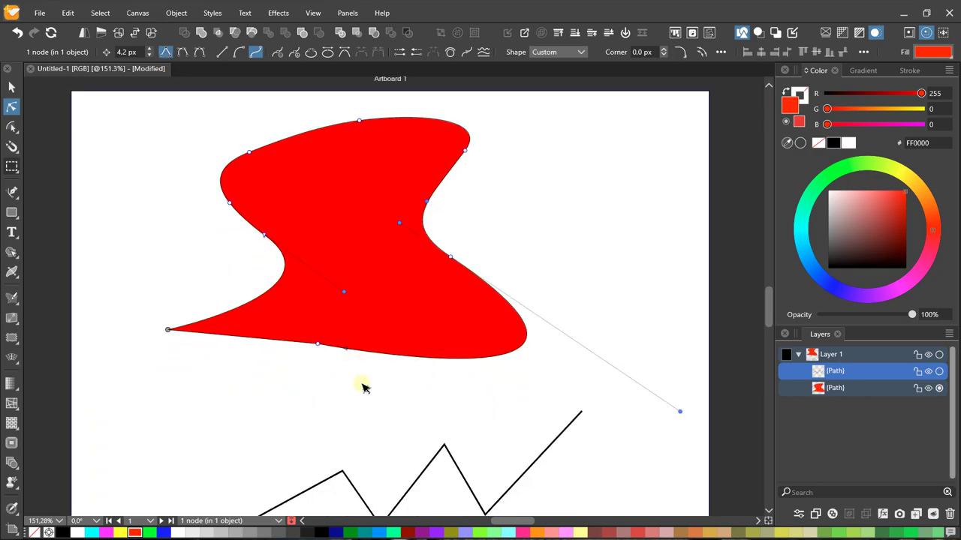
scroll(362, 388, "down", 5)
scroll(418, 251, "up", 2)
left_click(433, 256)
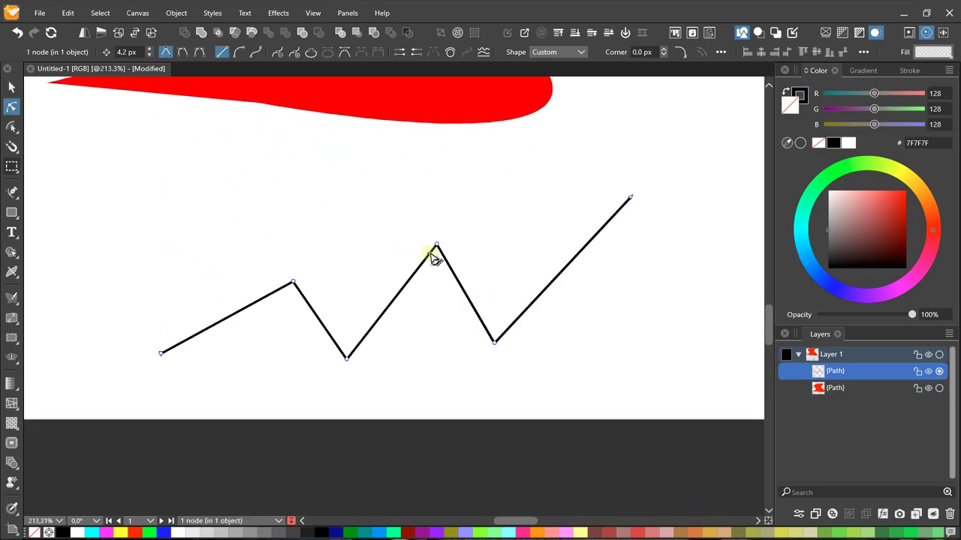
mouse_move(293, 282)
left_mouse_down()
mouse_move(294, 212)
mouse_move(287, 272)
left_mouse_up()
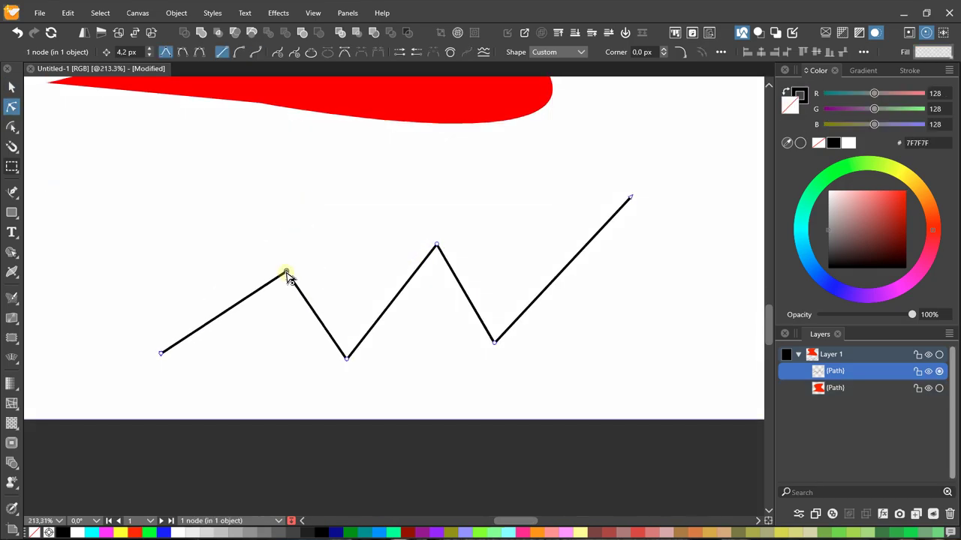
mouse_move(435, 247)
left_mouse_down()
mouse_move(437, 188)
mouse_move(440, 224)
left_mouse_up()
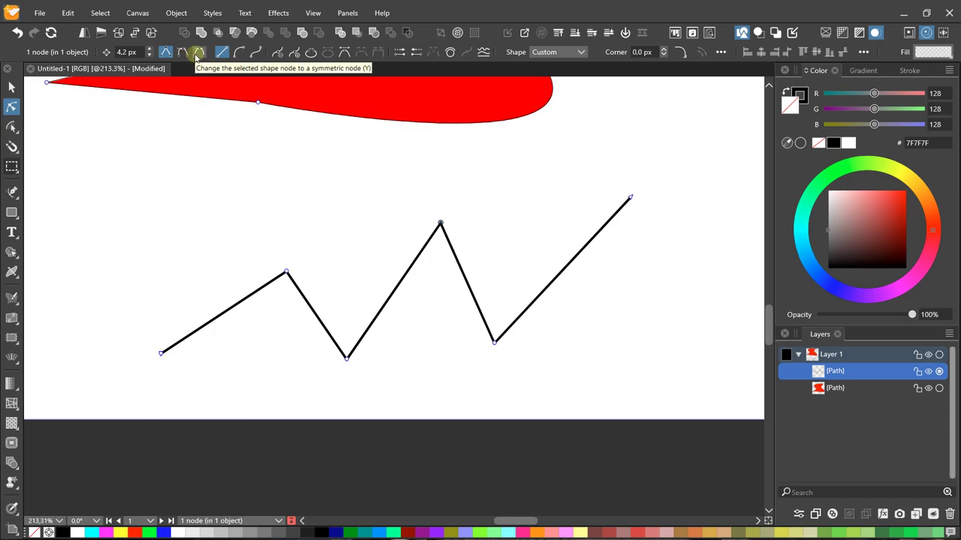
- Make the middle peak a symmetric node and drag its handles into a rounded arch
left_click(182, 52)
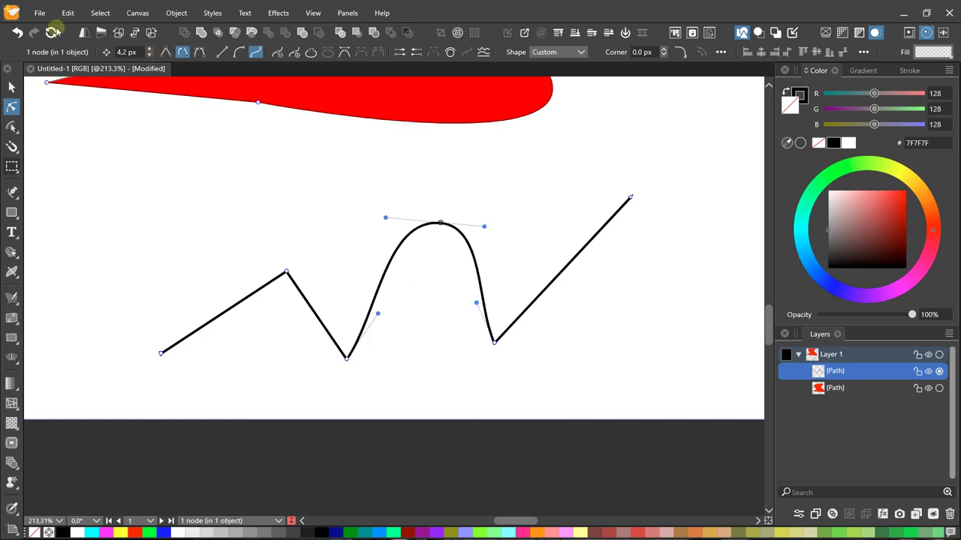
left_click(16, 32)
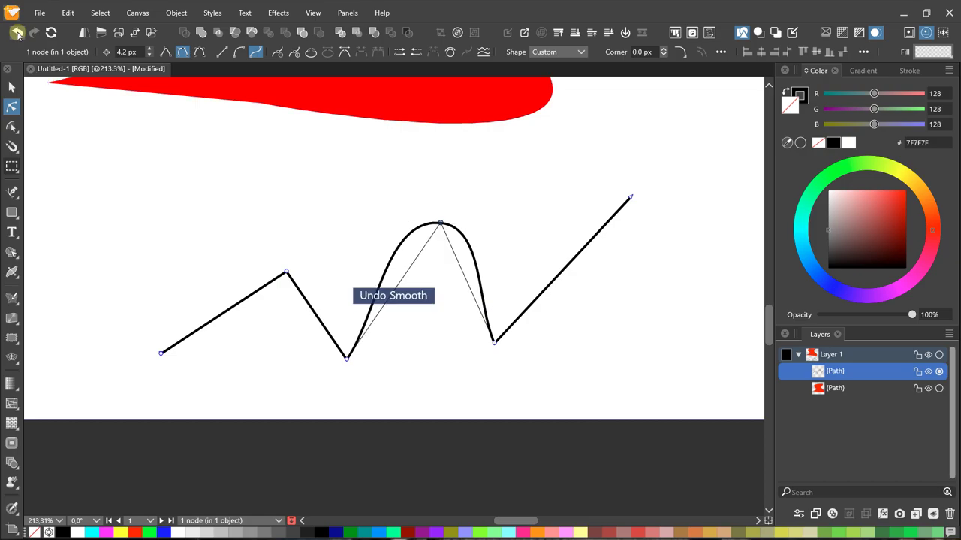
left_click(199, 51)
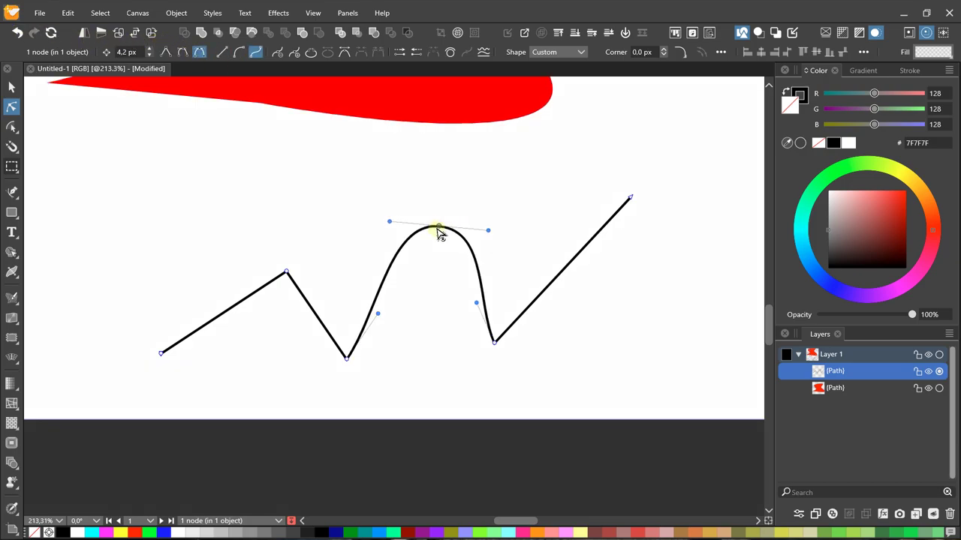
mouse_move(440, 230)
left_mouse_down()
mouse_move(450, 238)
mouse_move(482, 217)
mouse_move(467, 212)
left_mouse_up()
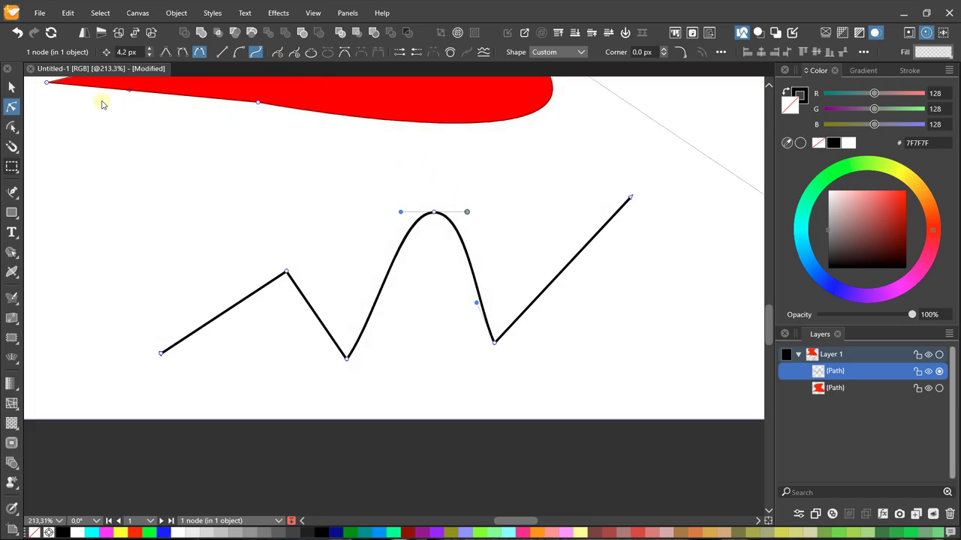
scroll(391, 210, "down", 3)
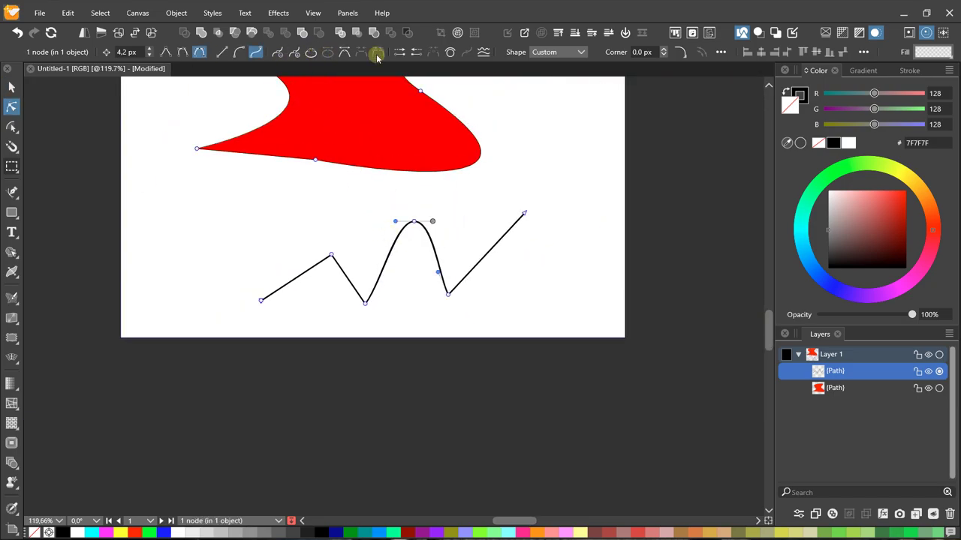
scroll(371, 217, "up", 3)
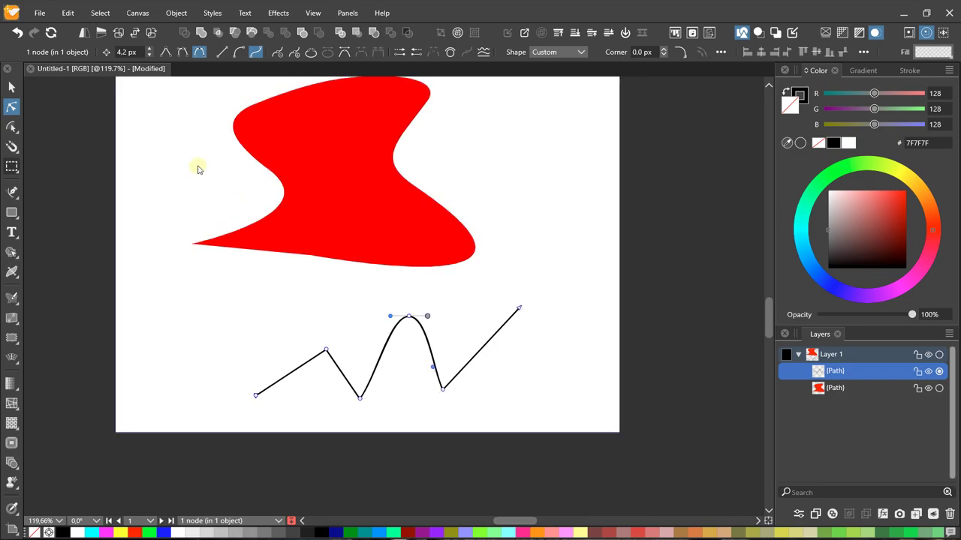
scroll(193, 160, "up", 1)
left_click(11, 87)
left_click(339, 180)
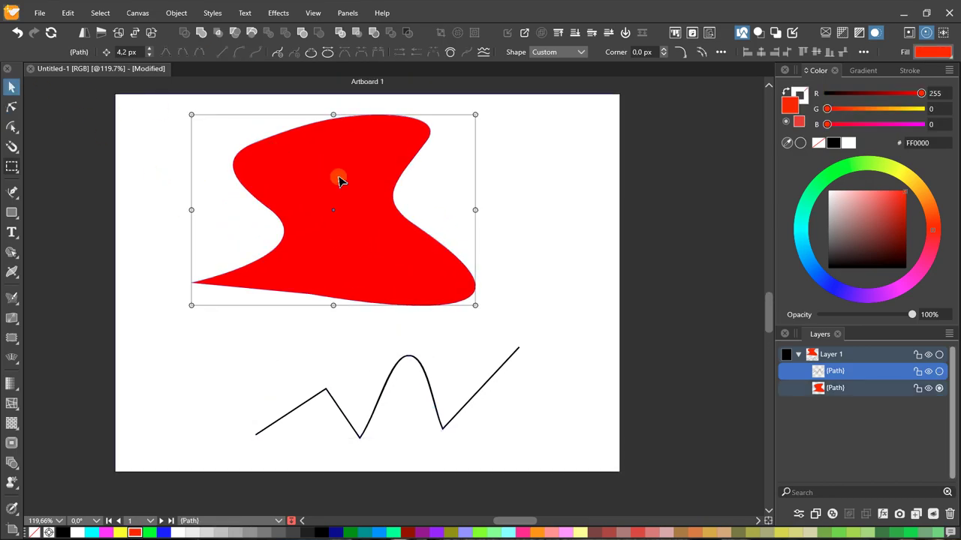
- Delete the red shape and draw a rectangle covering the whole artboard with 4.2 px stroke
key("Delete")
key("Delete")
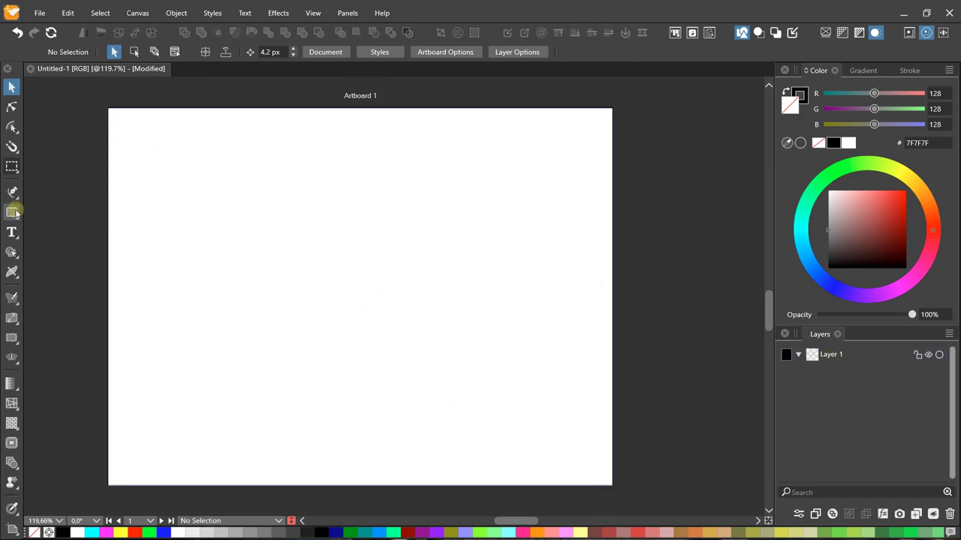
left_click_drag(13, 213, 43, 213)
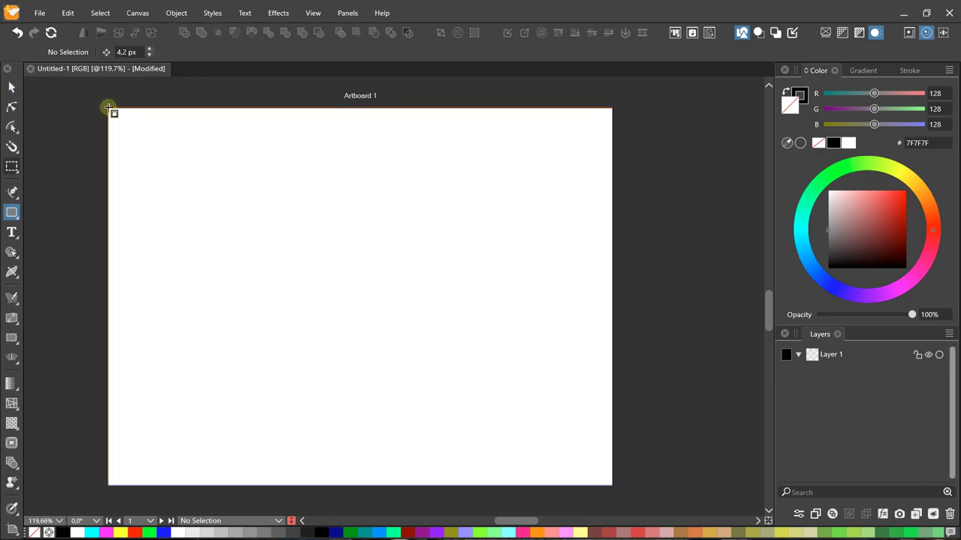
left_click_drag(109, 107, 613, 485)
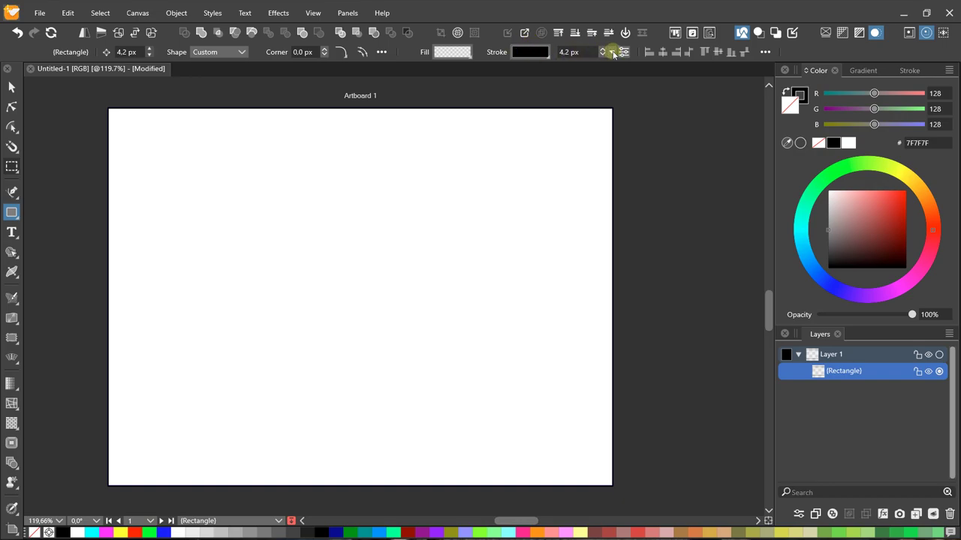
left_click(612, 51)
left_click(612, 52)
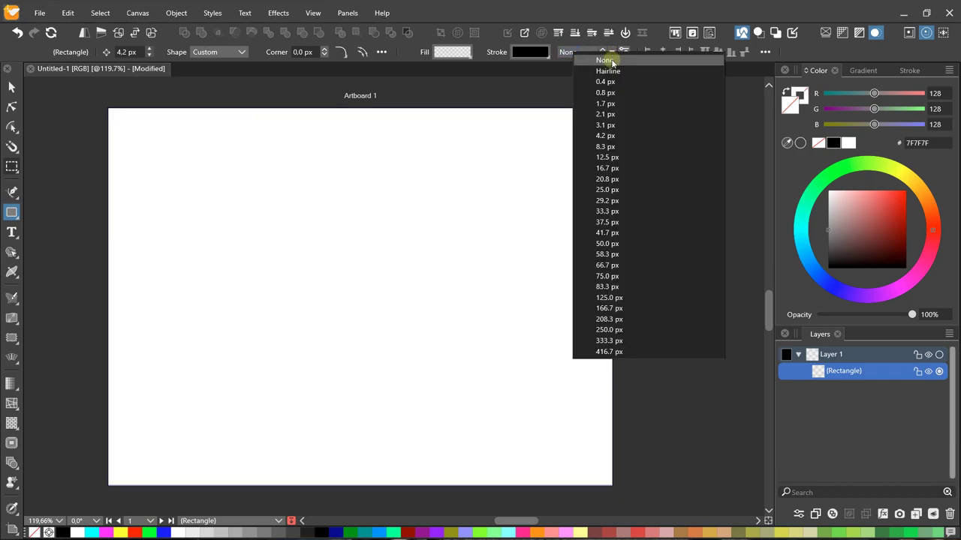
left_click(459, 59)
- Fill the rectangle with pale cyan B8FFFA and deselect it
left_click(459, 57)
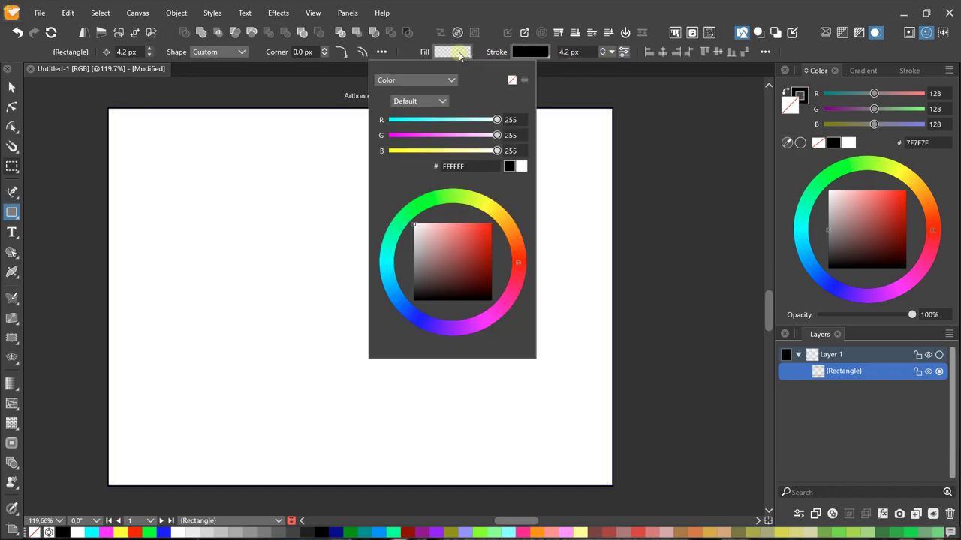
left_click(490, 224)
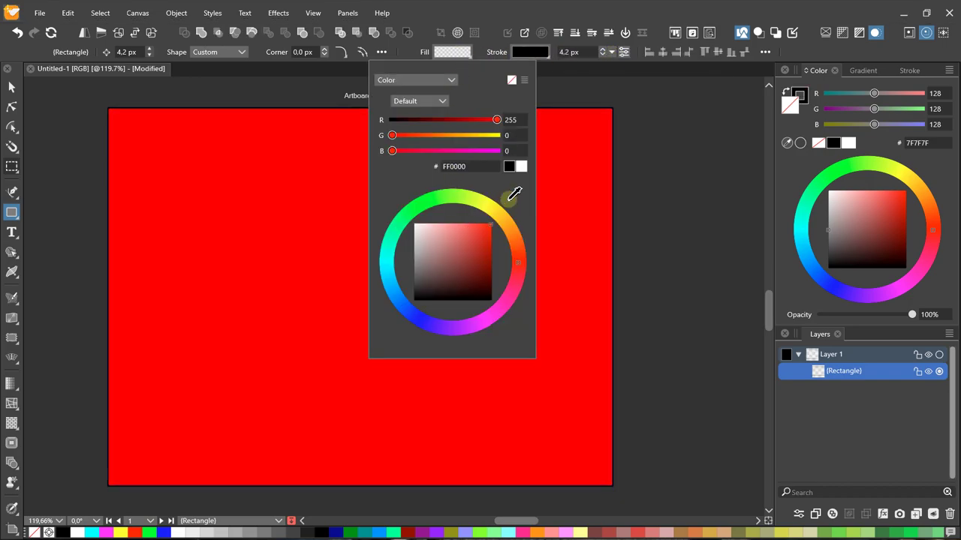
left_click(391, 252)
left_click(436, 225)
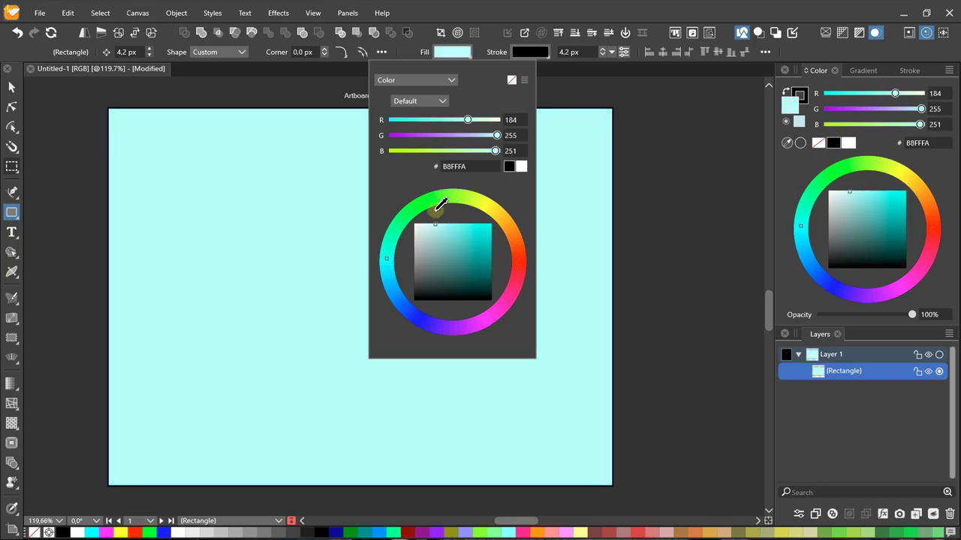
left_click(11, 87)
left_click(73, 149)
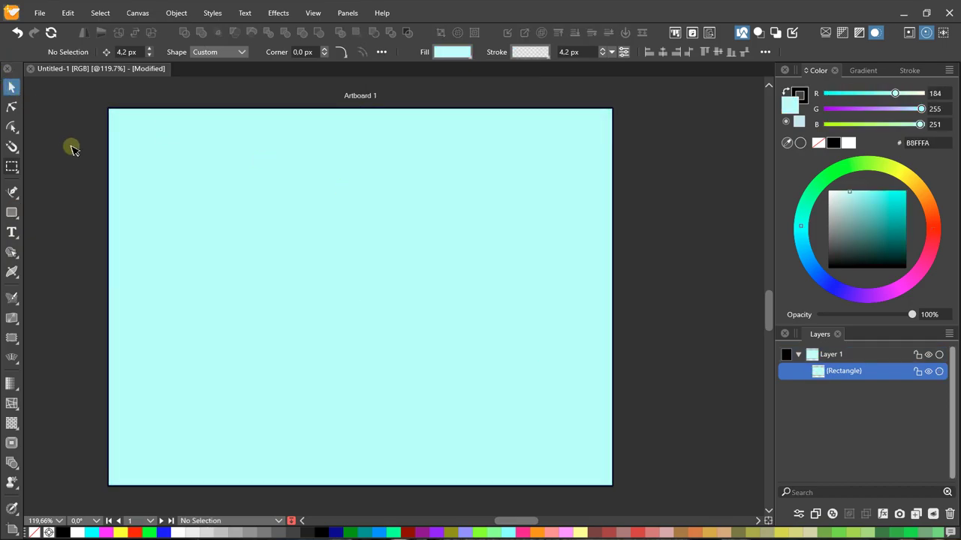
- Draw a Pen path from the left edge with smooth curved nodes forming rolling hills
left_click(12, 192)
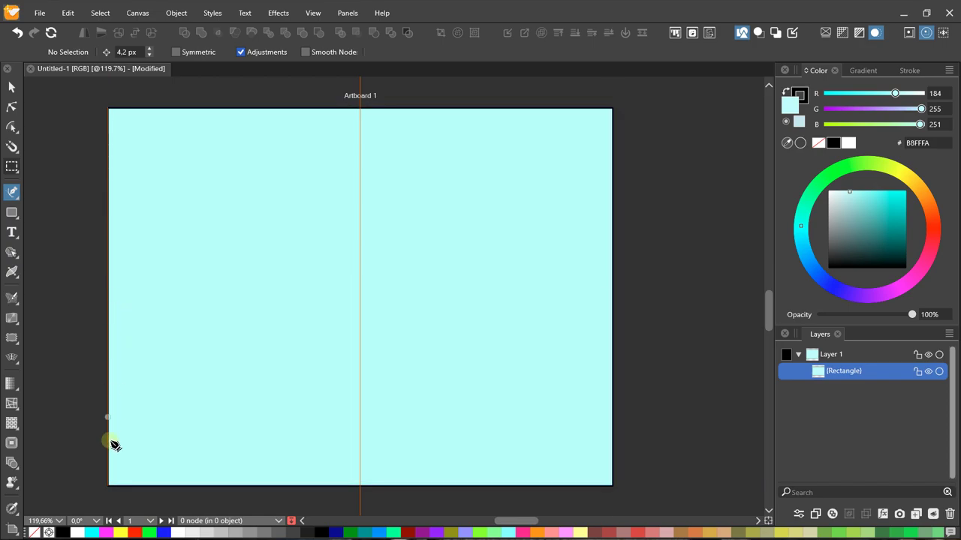
left_click(111, 490)
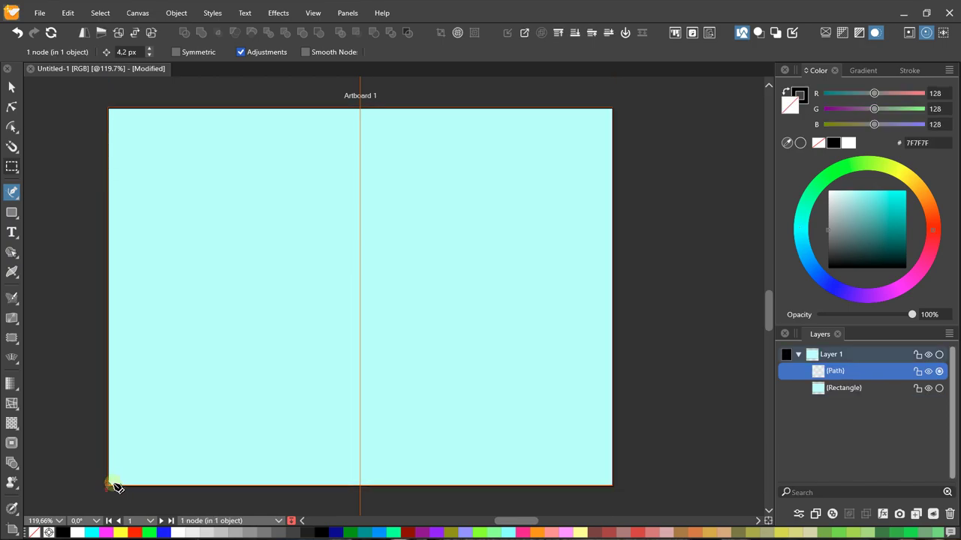
left_click(109, 287)
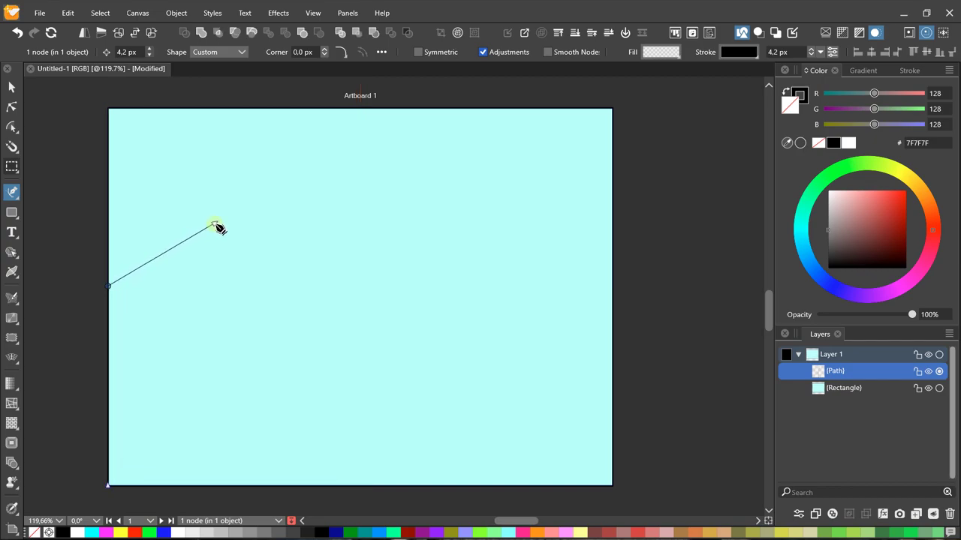
mouse_move(217, 222)
left_mouse_down()
mouse_move(256, 278)
mouse_move(338, 230)
left_mouse_up()
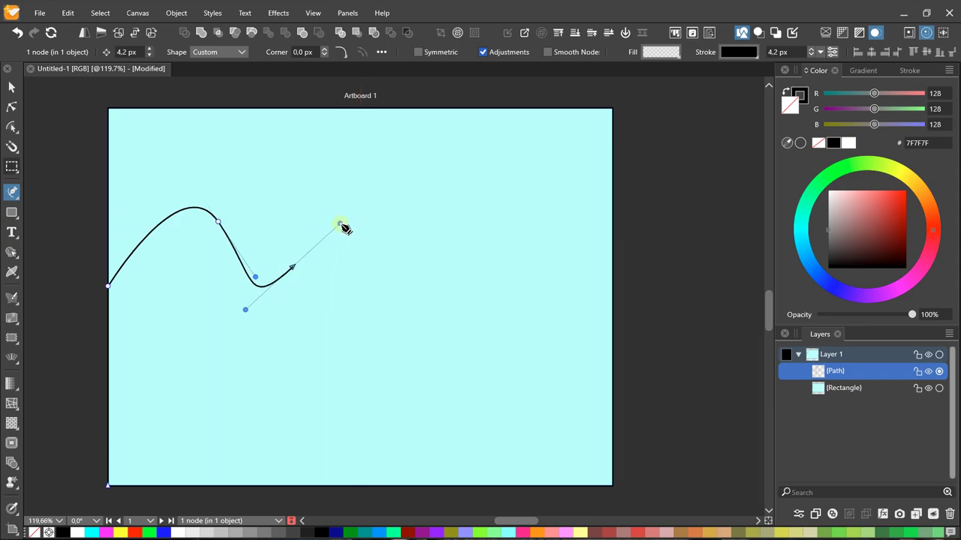
mouse_move(350, 197)
left_mouse_down()
mouse_move(385, 183)
mouse_move(383, 173)
left_mouse_up()
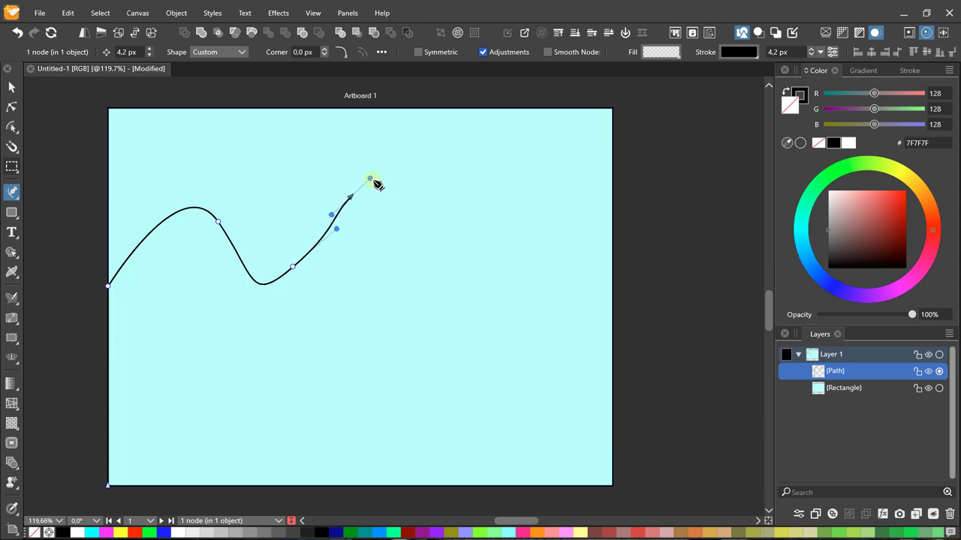
left_click(413, 239)
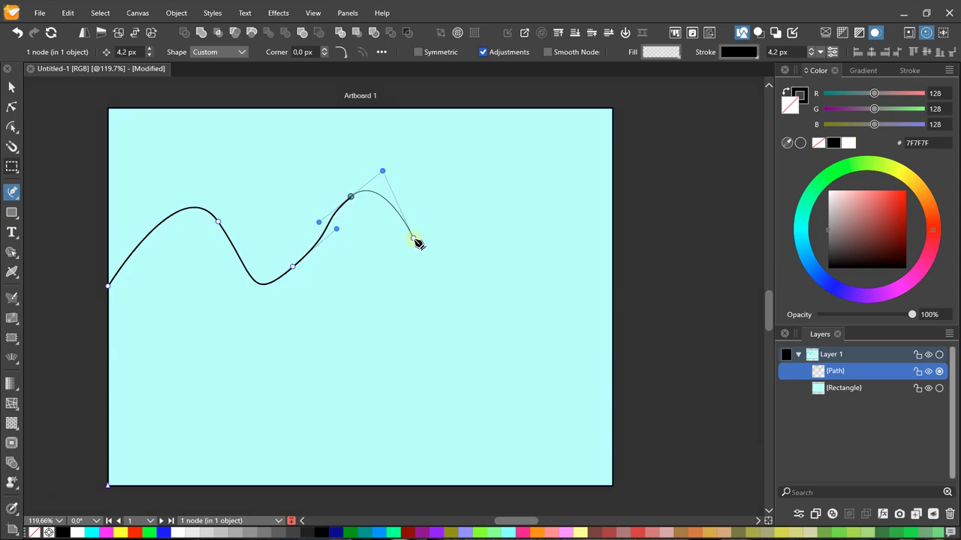
left_click_drag(417, 248, 432, 283)
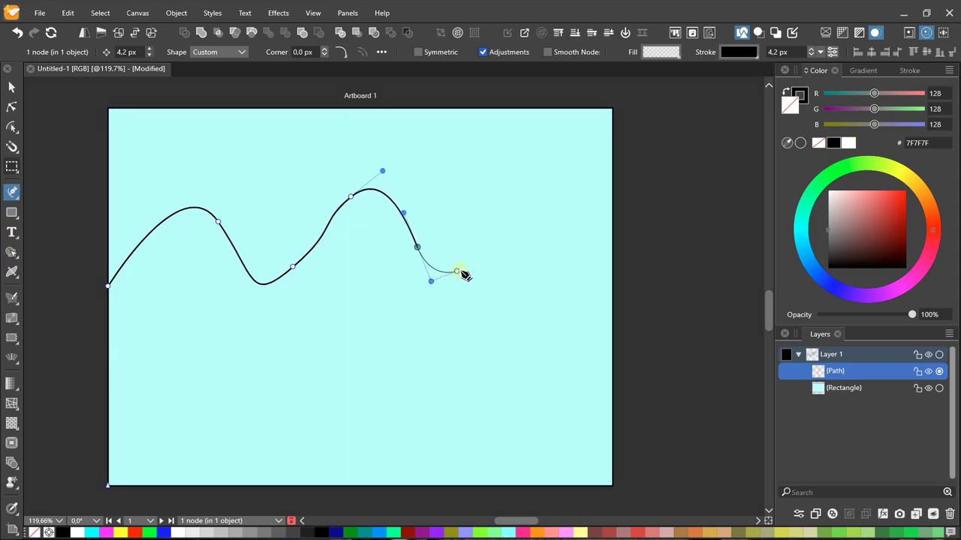
mouse_move(493, 257)
left_mouse_down()
mouse_move(536, 203)
mouse_move(554, 253)
left_mouse_up()
left_click_drag(588, 176, 601, 190)
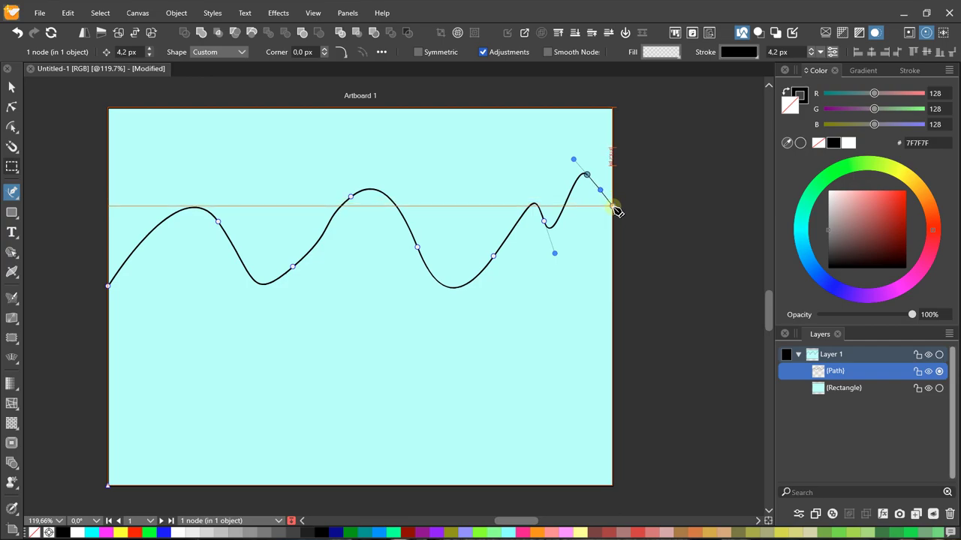
- End the wave at the right edge and close the path through both bottom corners
left_click(613, 206)
left_click(612, 486)
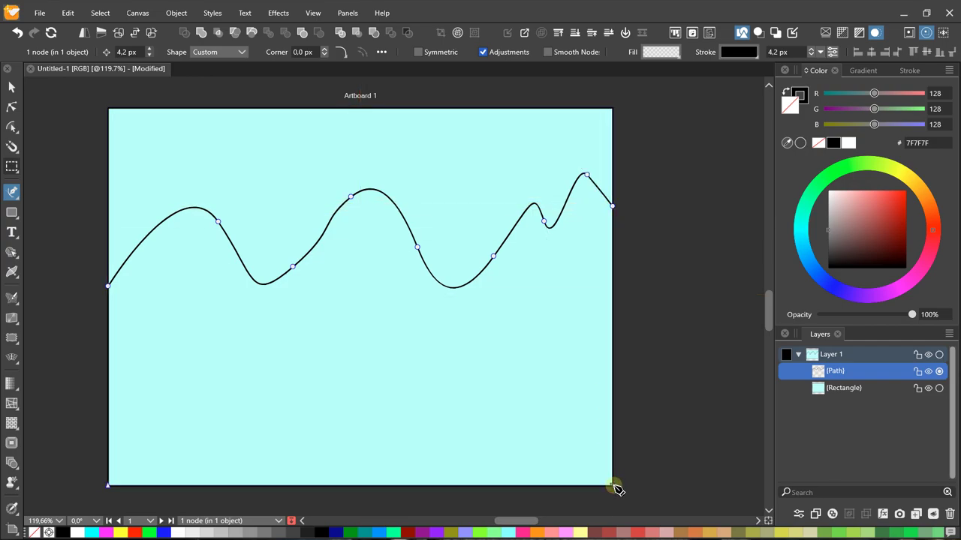
left_click(109, 486)
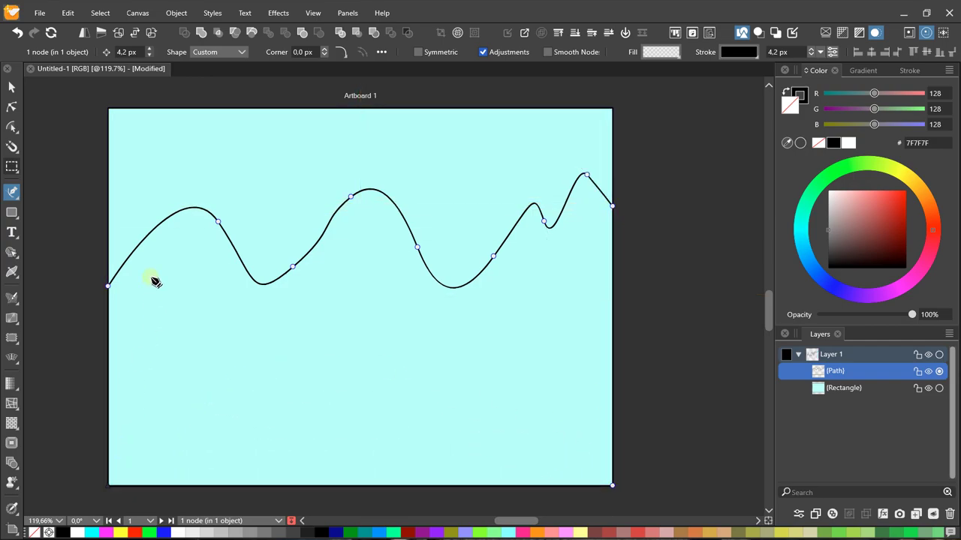
key("Escape")
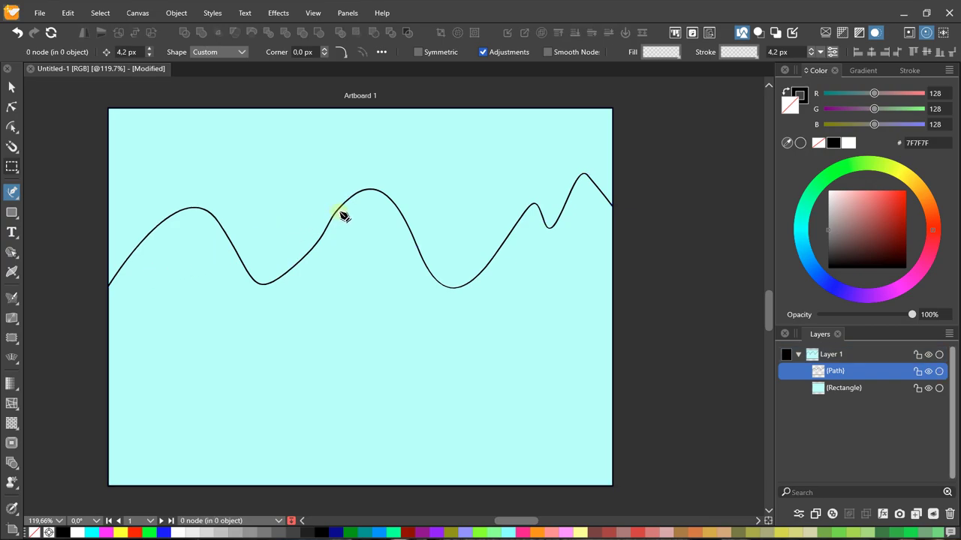
left_click(10, 85)
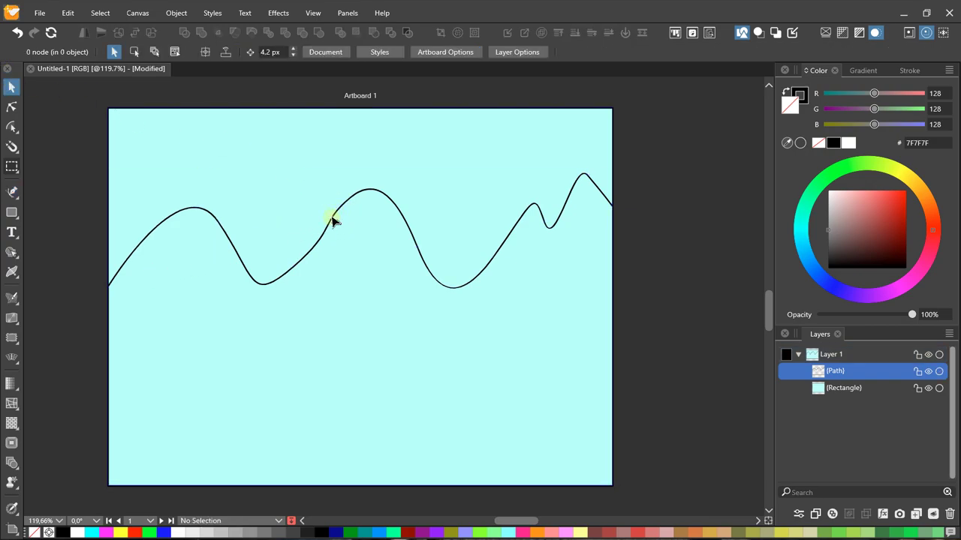
left_click(334, 218)
left_click(11, 106)
- Dismiss the Move dialog and raise the node below the wave's second peak
key("Return")
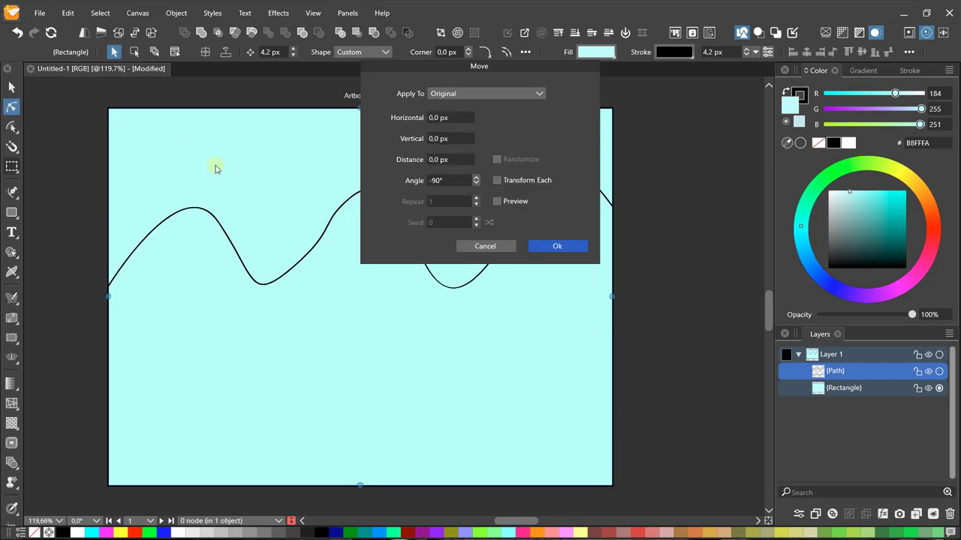
left_click(551, 246)
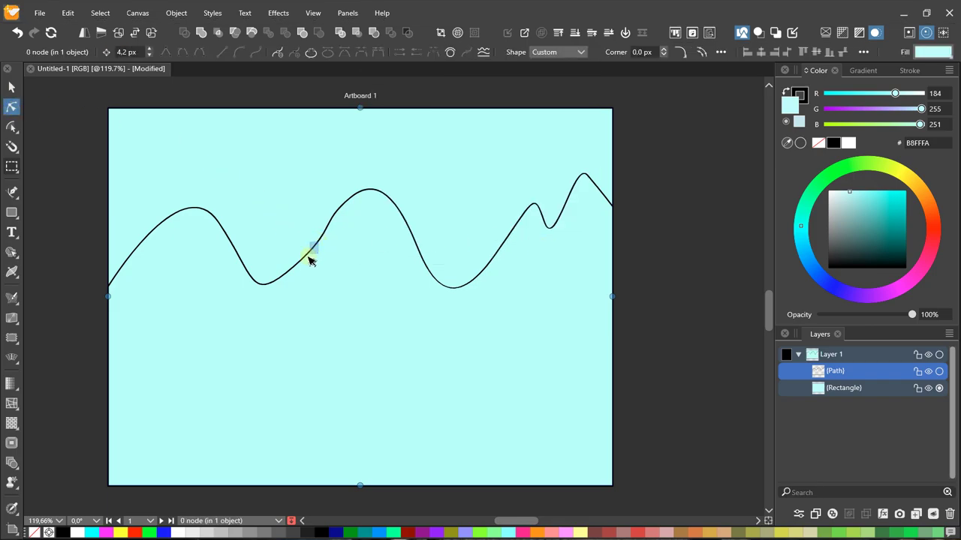
left_click(11, 87)
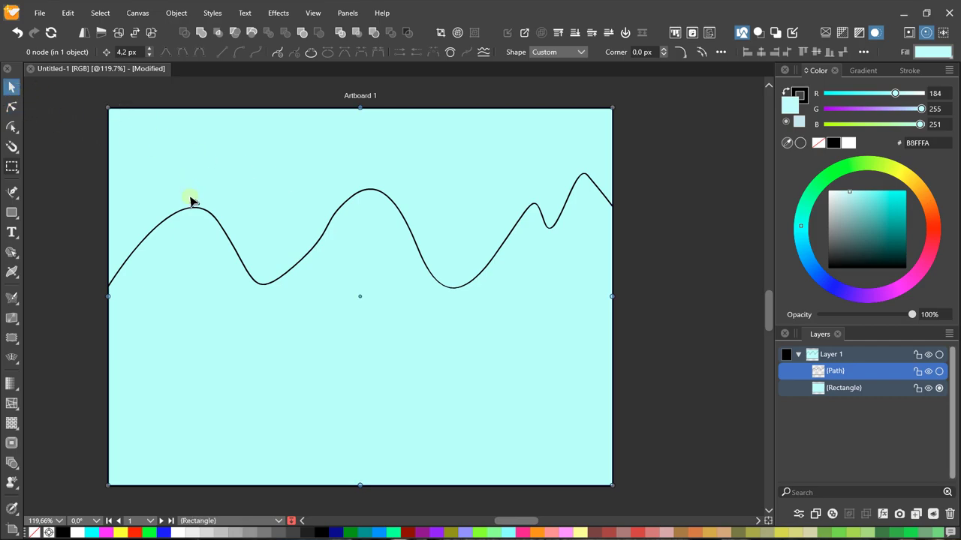
left_click(194, 214)
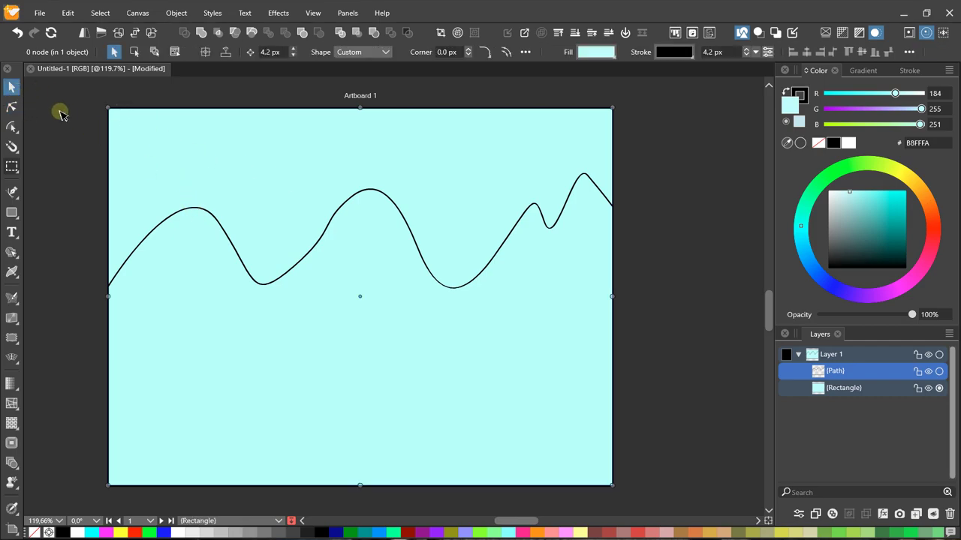
left_click(12, 108)
left_click(342, 207)
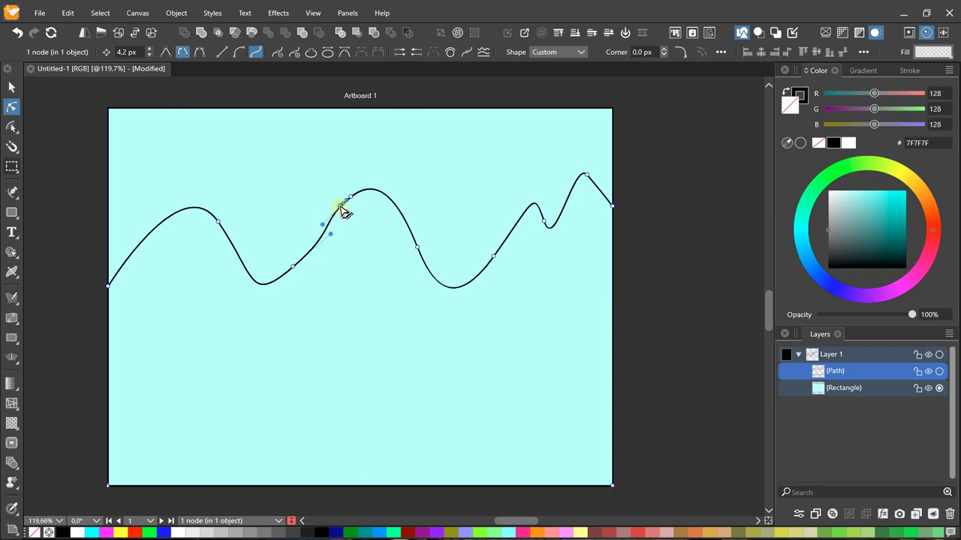
left_click(355, 197)
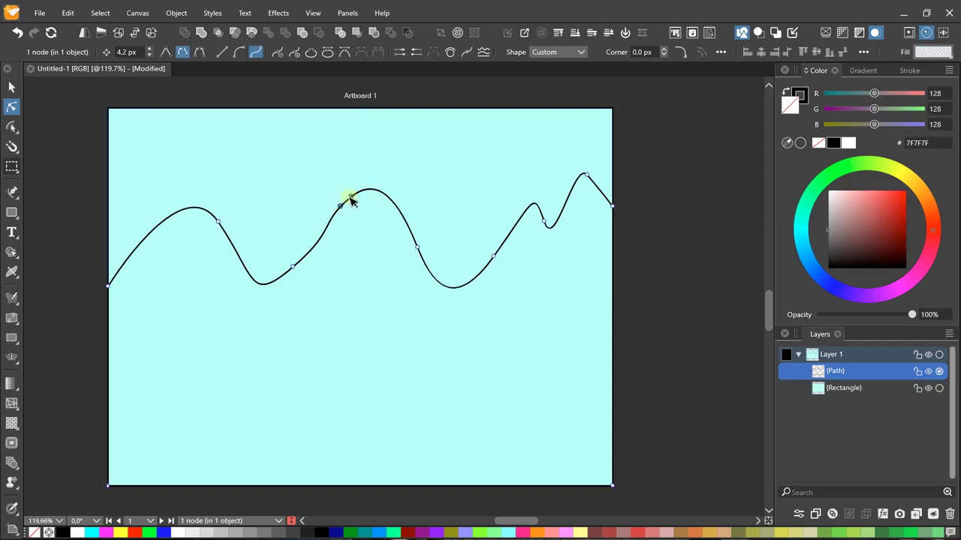
mouse_move(350, 198)
left_mouse_down()
mouse_move(382, 183)
mouse_move(359, 188)
left_mouse_up()
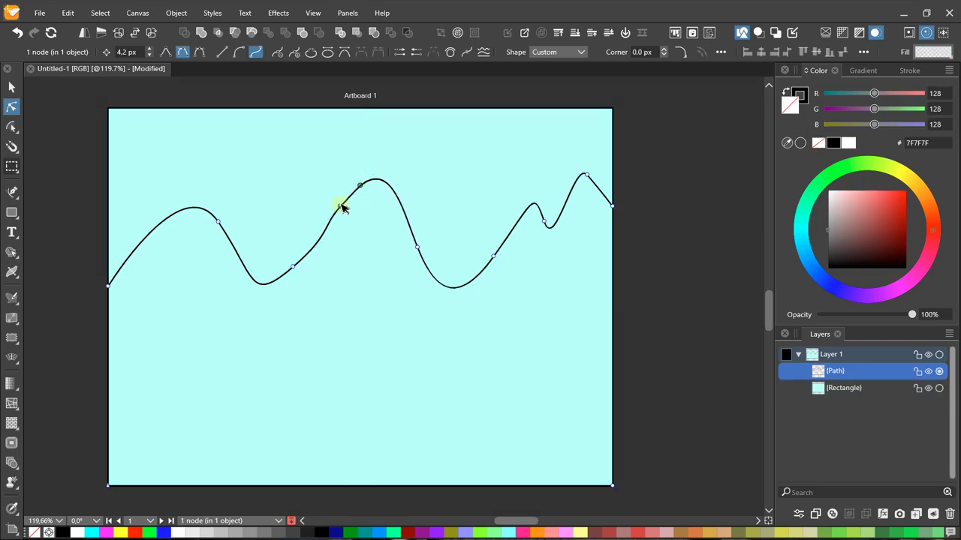
- Deepen the first valley and the dip near the right peak, and raise the third hill's slope
scroll(341, 207, "up", 3)
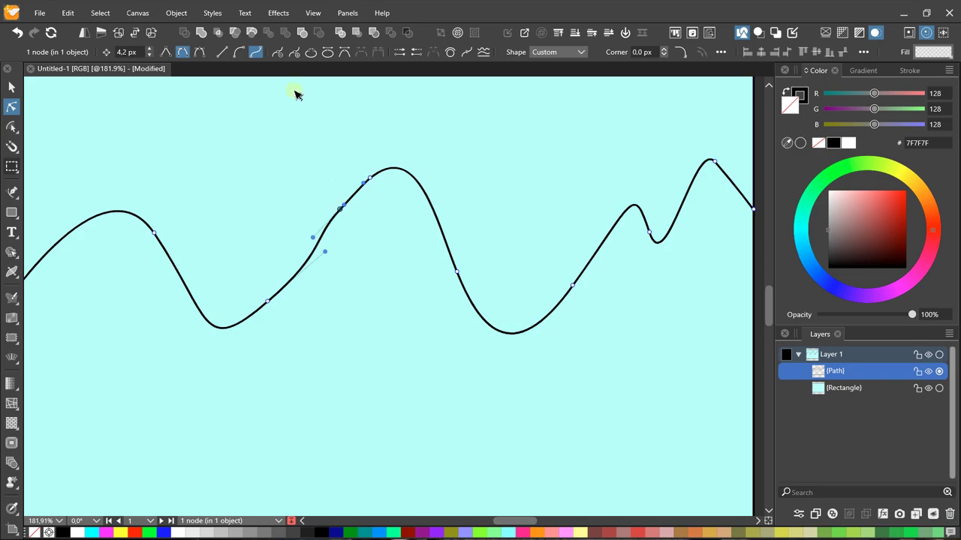
left_click(278, 52)
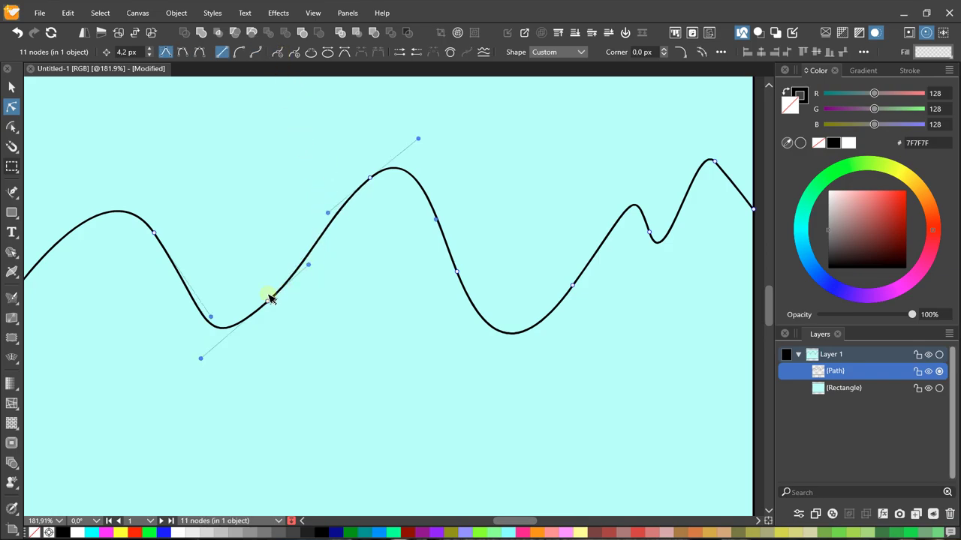
left_click_drag(268, 299, 266, 339)
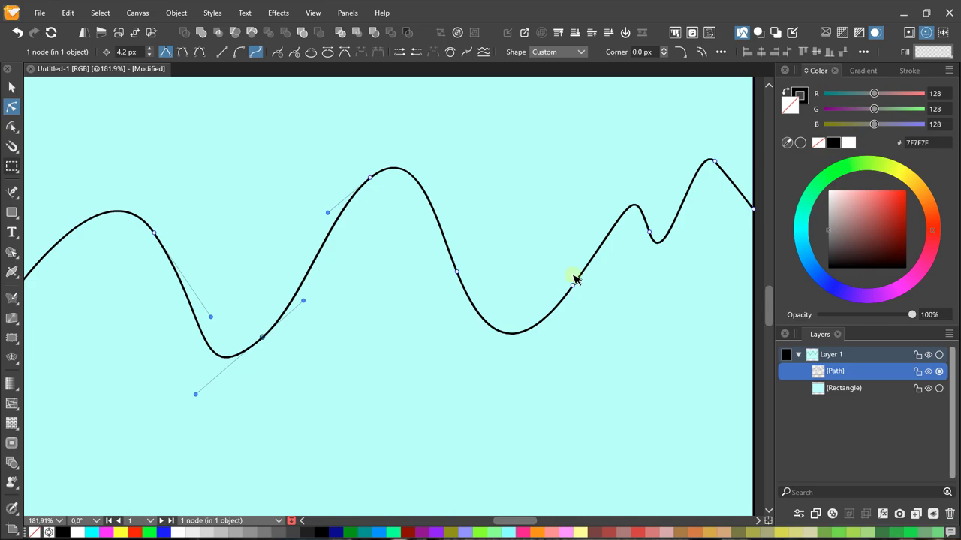
left_click_drag(574, 281, 548, 258)
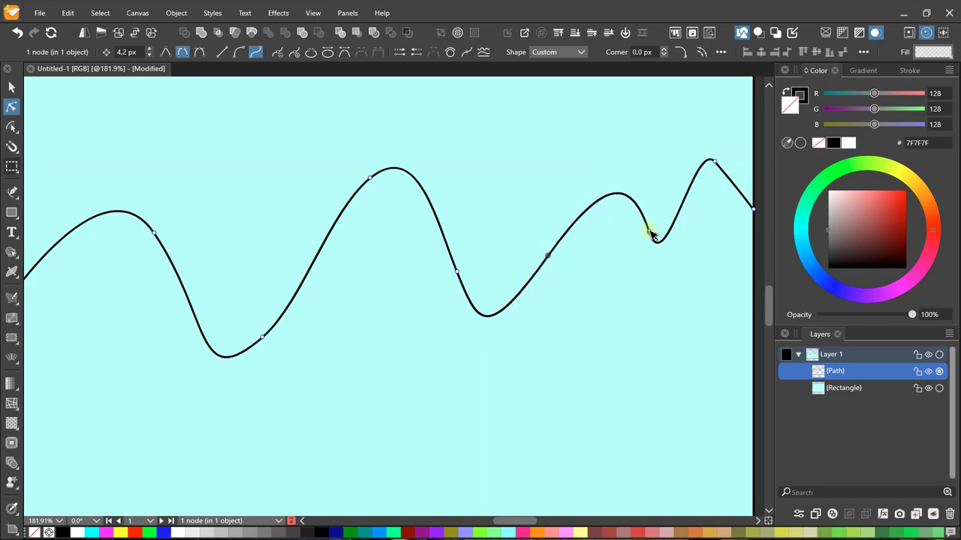
mouse_move(650, 232)
left_mouse_down()
mouse_move(651, 259)
mouse_move(643, 188)
mouse_move(643, 275)
left_mouse_up()
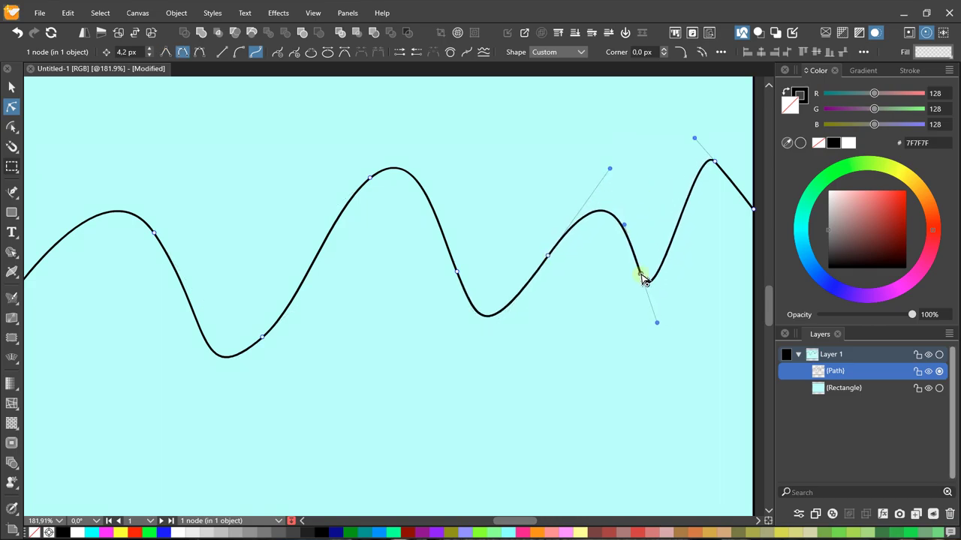
key("v")
key("ctrl+0")
key("a")
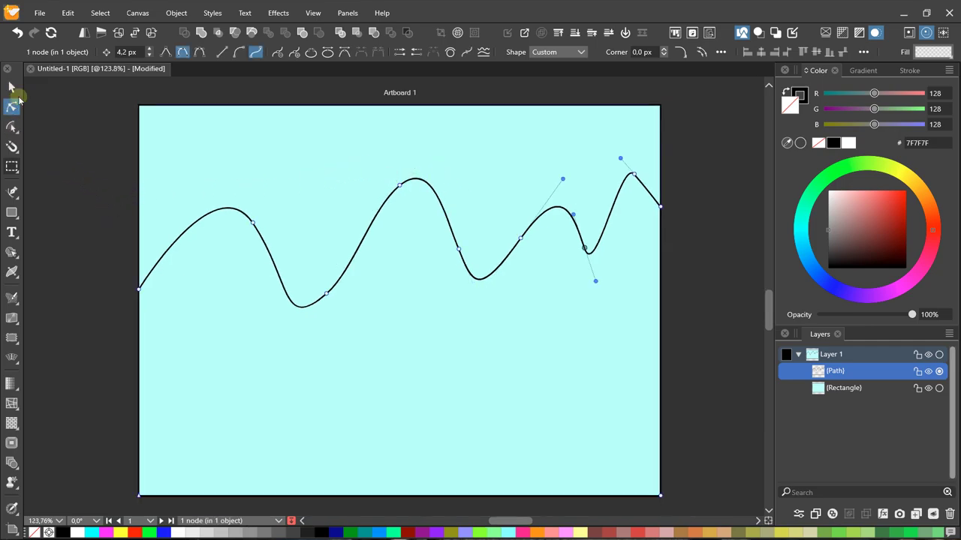
left_click(12, 88)
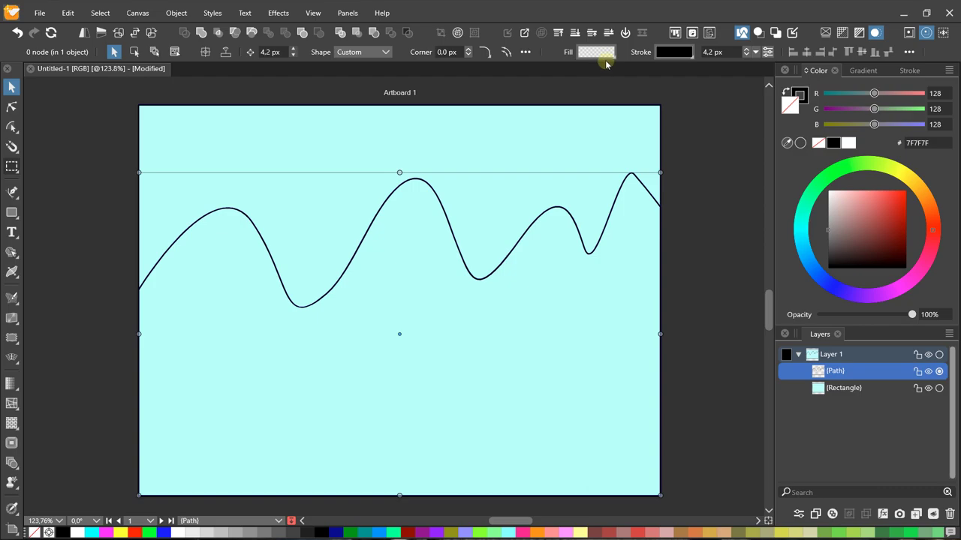
- Set the wave's stroke to None and its fill to brown 914B00, then deselect
left_click(756, 52)
left_click(760, 66)
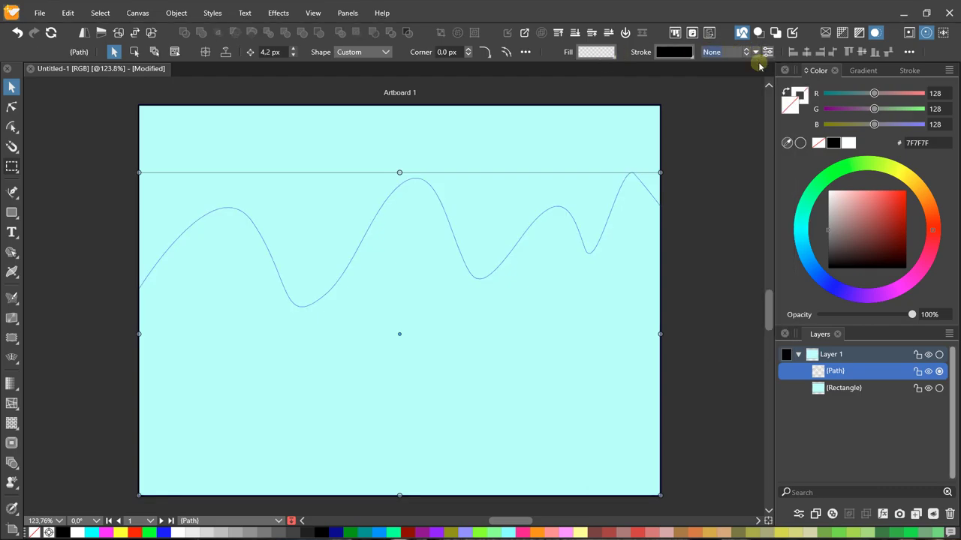
left_click(605, 54)
left_click(661, 236)
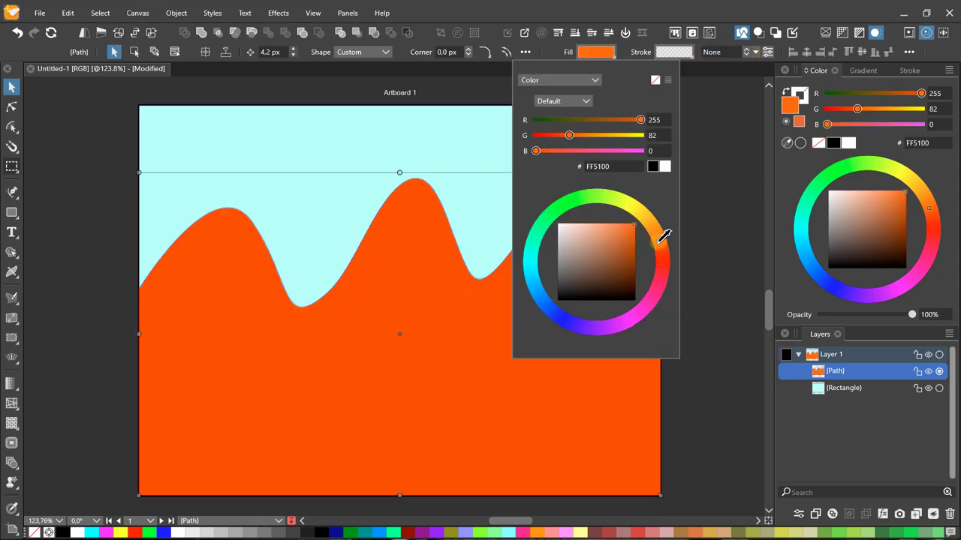
left_click(666, 250)
left_click(665, 268)
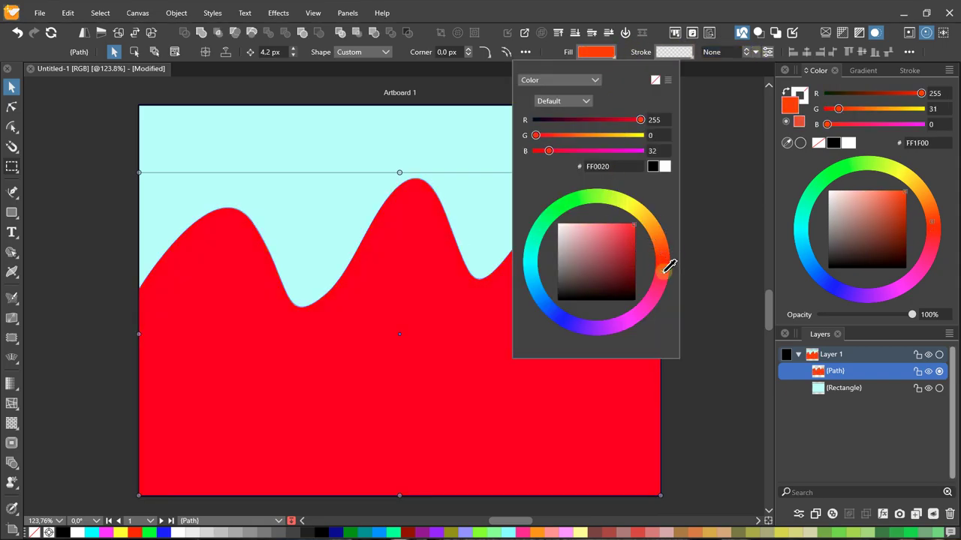
left_click(662, 219)
left_click(638, 255)
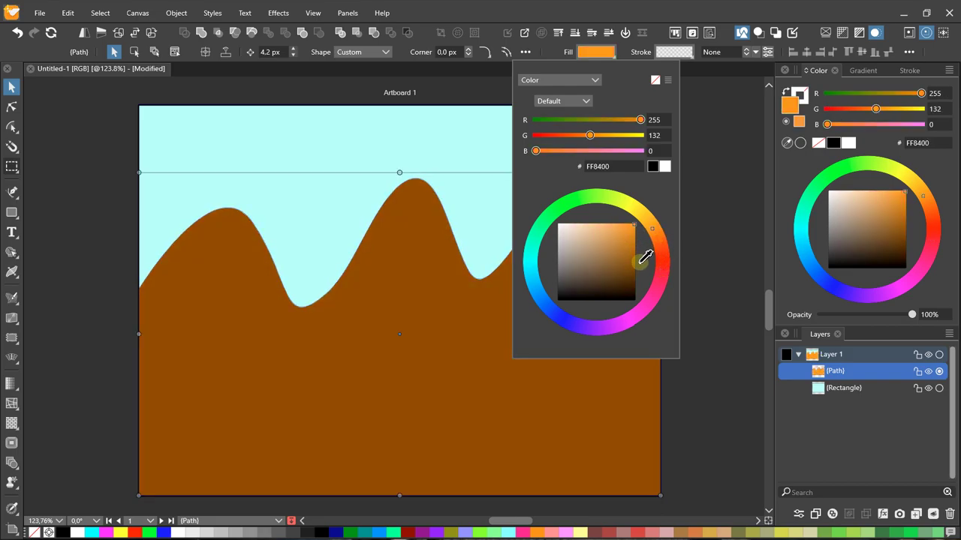
left_click(109, 186)
scroll(243, 215, "right", 2)
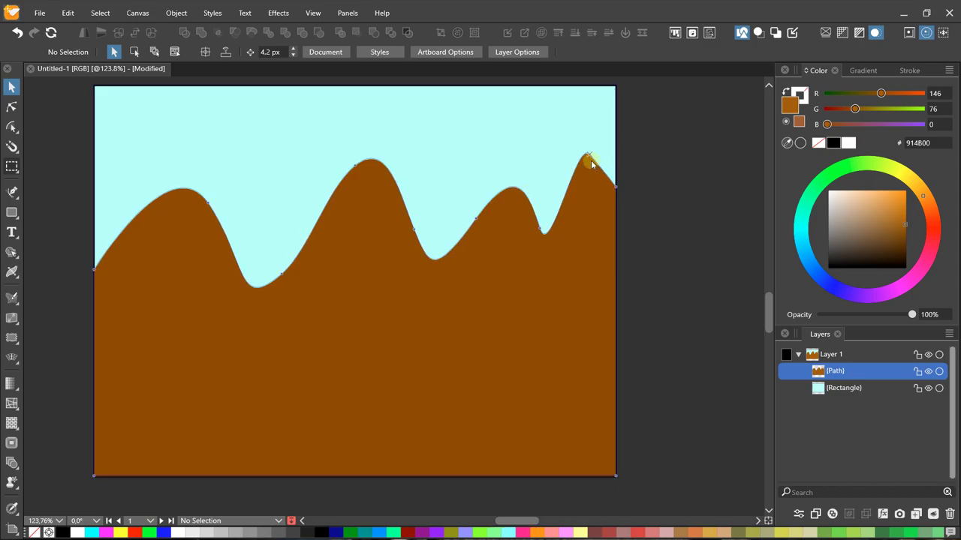
- Lower the brown hill's rightmost peak and soften its curve into a rounded top
left_click(11, 107)
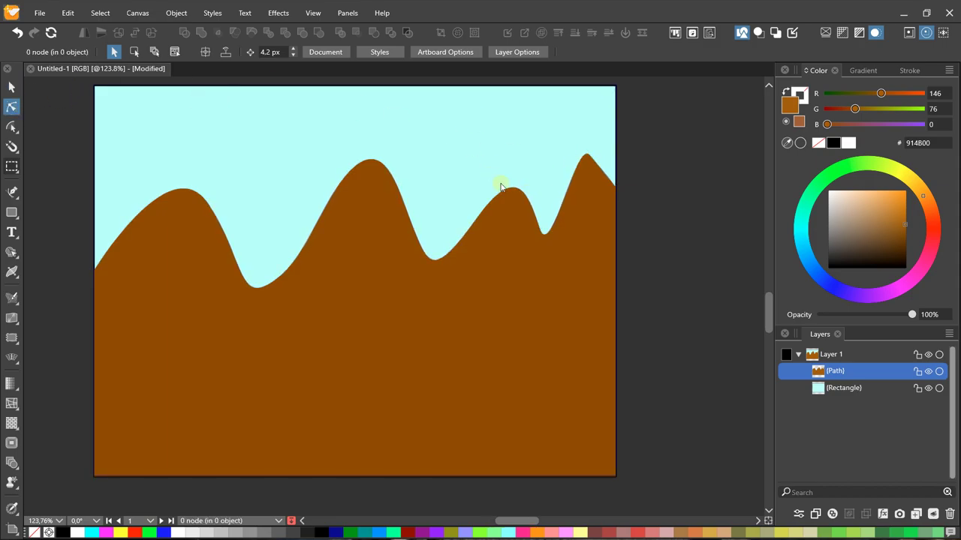
left_click(587, 178)
scroll(589, 165, "up", 4)
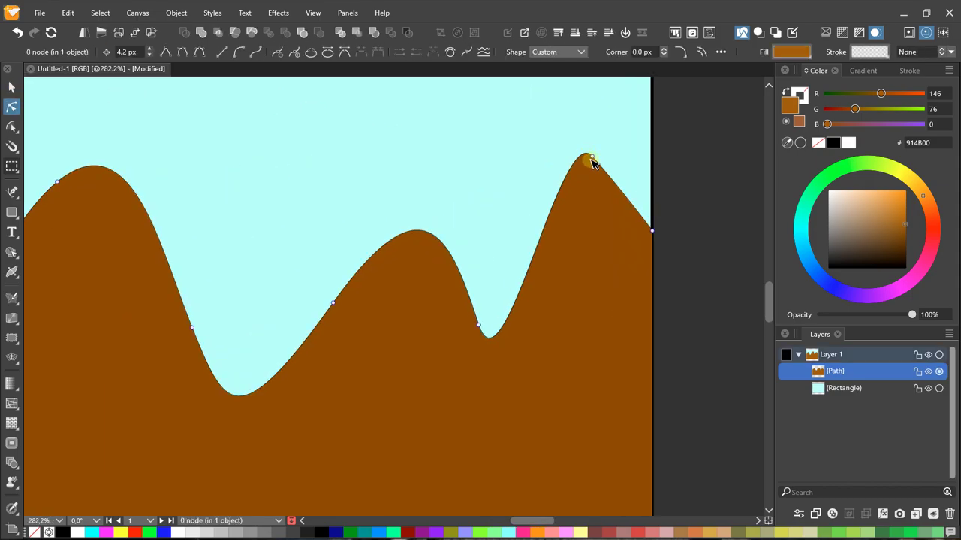
left_click_drag(591, 159, 591, 176)
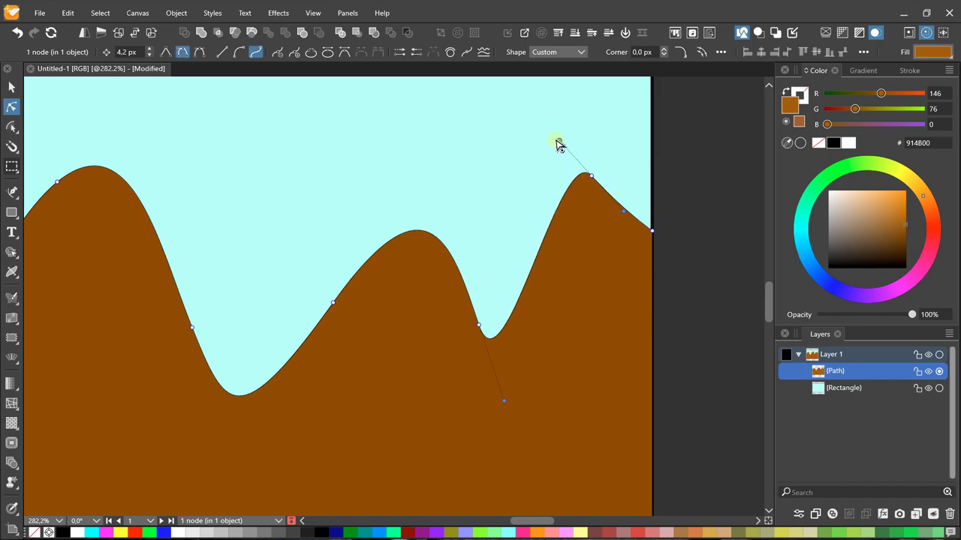
mouse_move(559, 144)
left_mouse_down()
mouse_move(540, 168)
mouse_move(544, 208)
left_mouse_up()
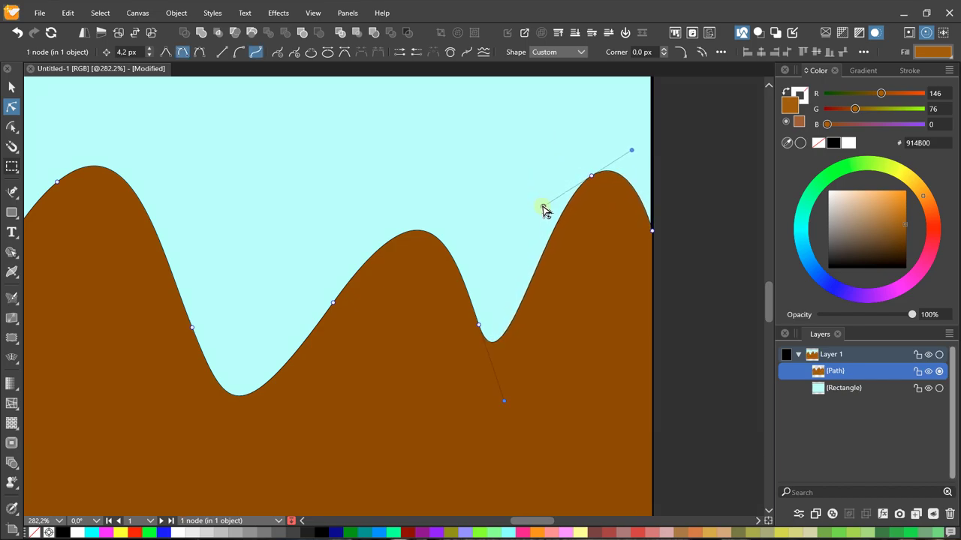
scroll(592, 167, "down", 4)
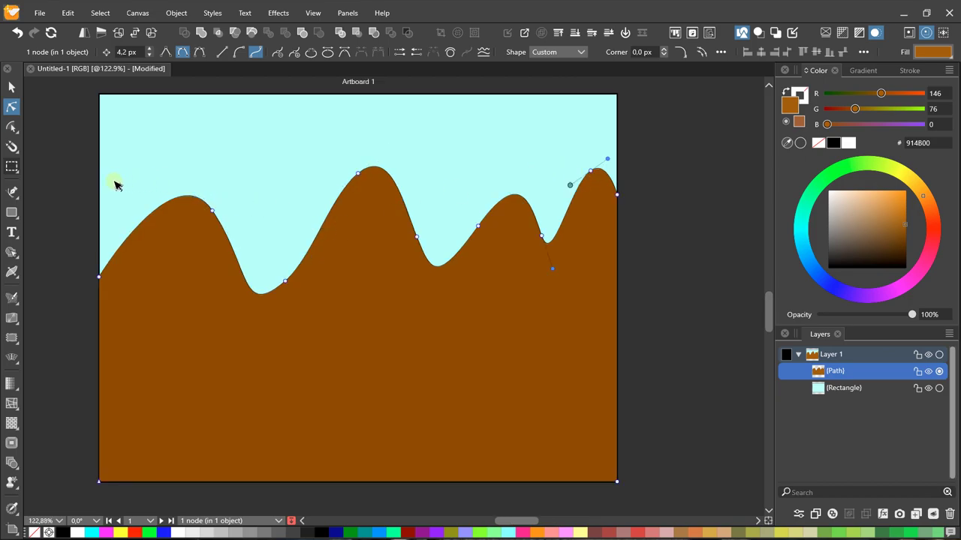
left_click(229, 251)
left_click(45, 146)
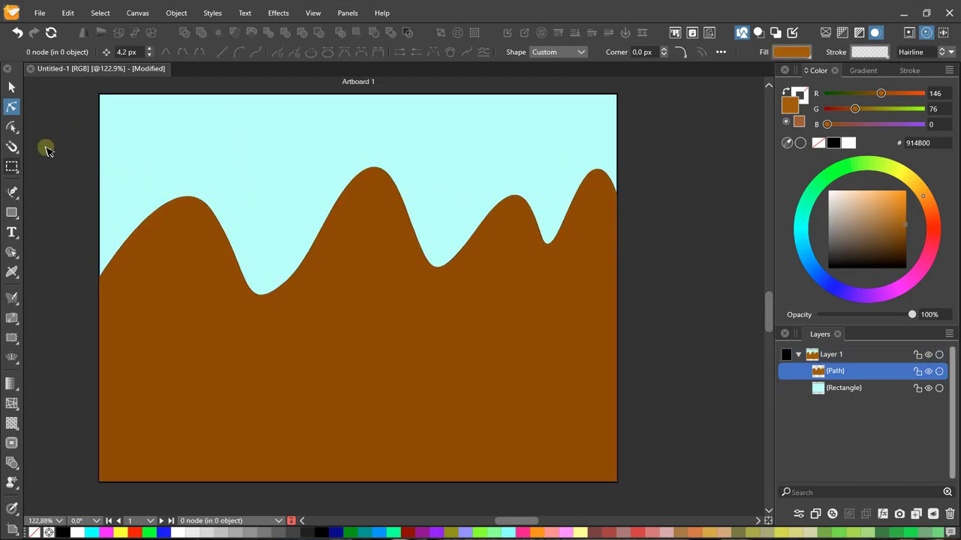
left_click(314, 310)
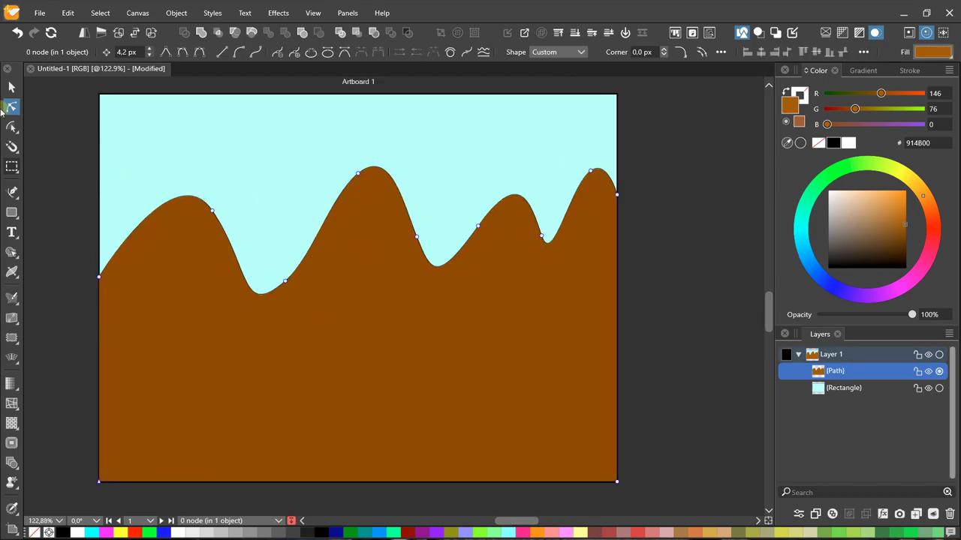
left_click(11, 88)
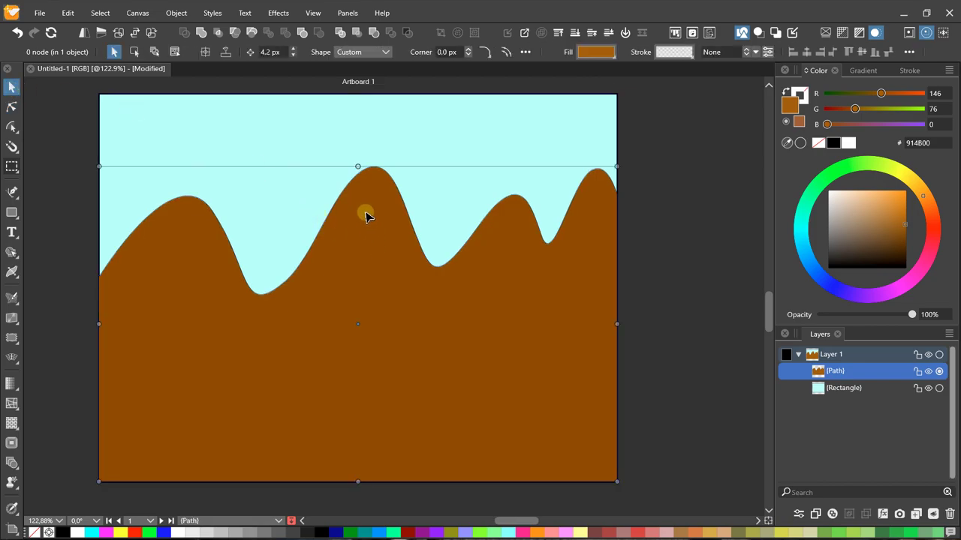
- Duplicate the brown hill, fill the copy golden C8A300, and drag it down below the brown crests
key("ctrl+d")
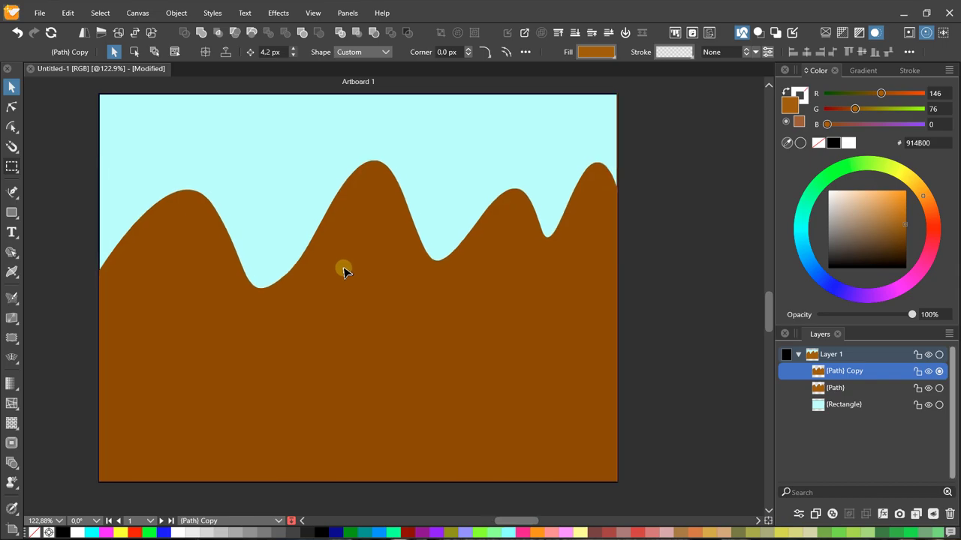
left_click(349, 182)
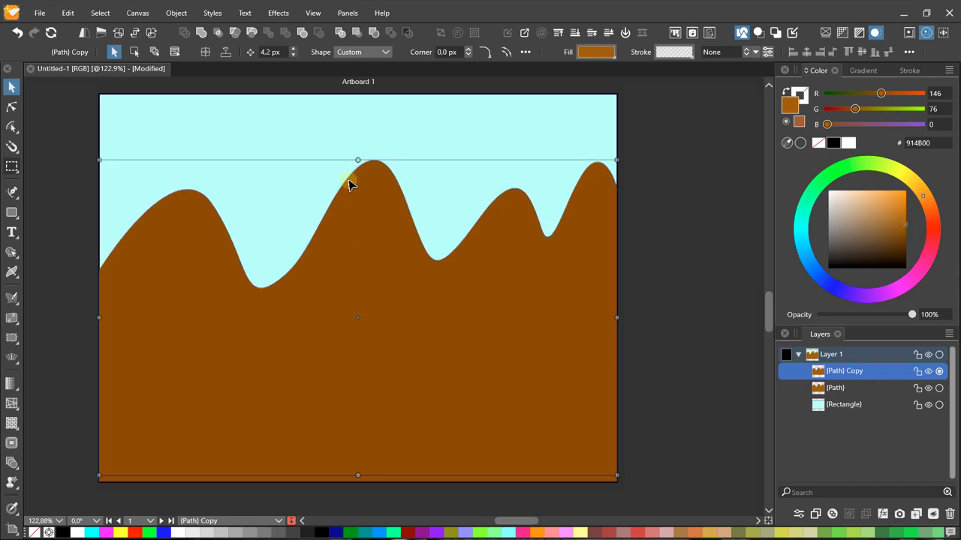
left_click(593, 52)
mouse_move(657, 222)
left_mouse_down()
mouse_move(648, 203)
mouse_move(640, 235)
left_mouse_up()
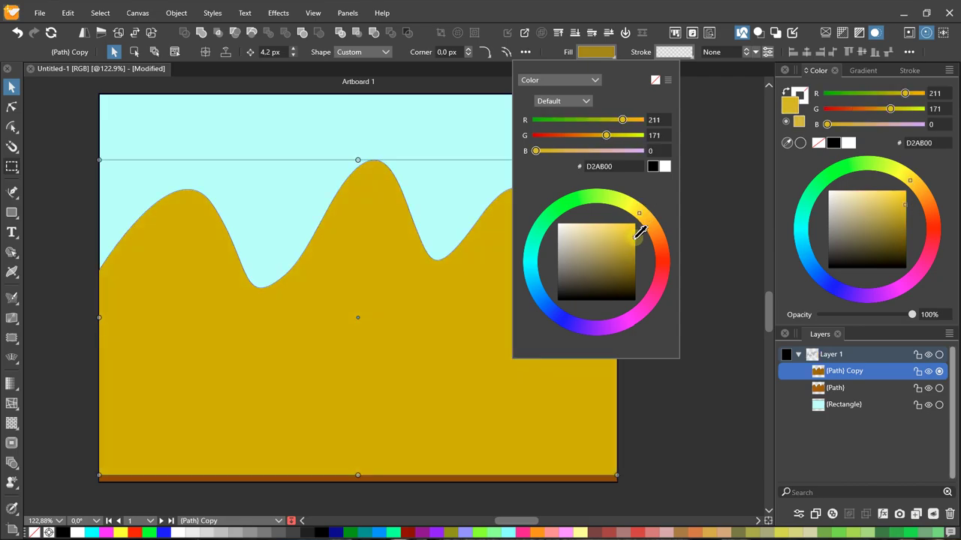
left_click(11, 87)
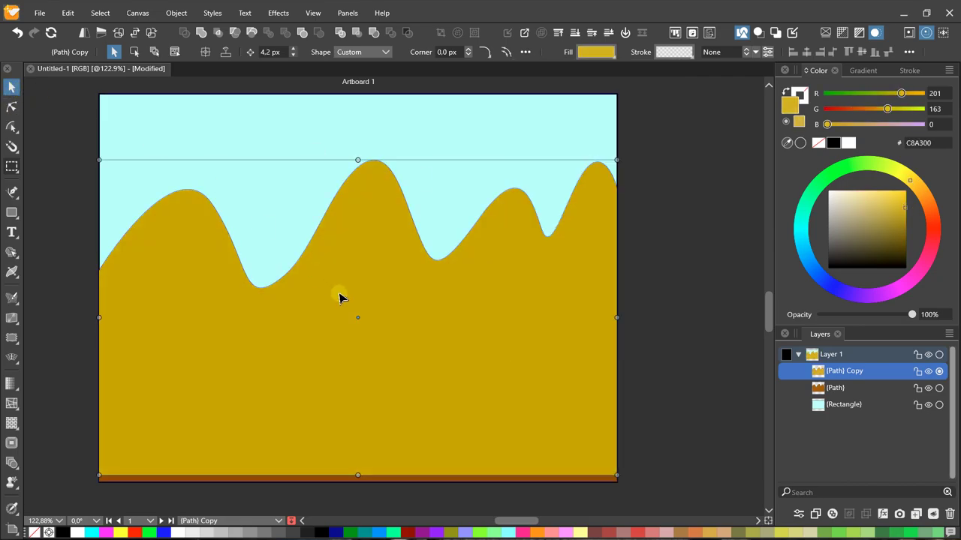
left_click_drag(339, 298, 339, 304)
left_click_drag(360, 165, 365, 277)
- Reshape the golden wave's left crests and troughs by dragging their nodes
left_click(11, 108)
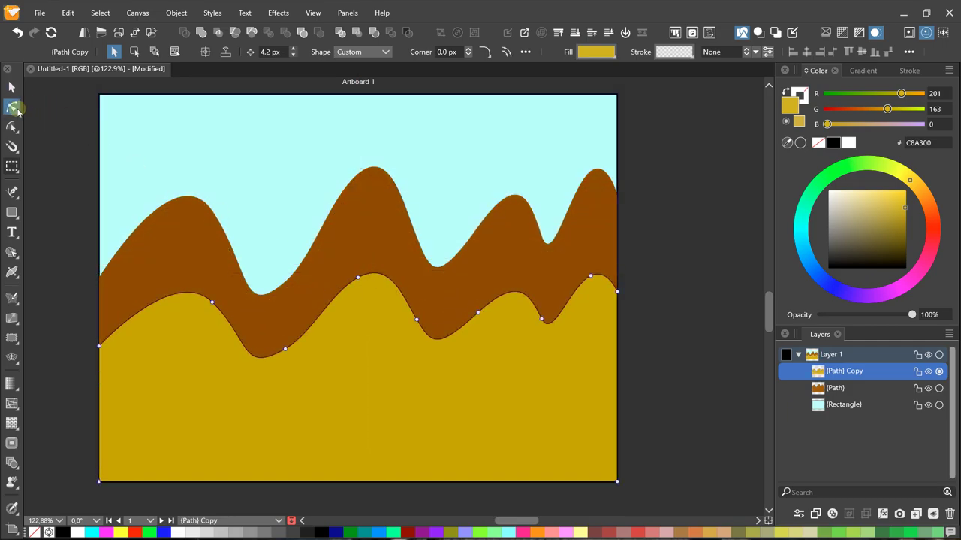
scroll(211, 303, "up", 1)
mouse_move(212, 298)
left_mouse_down()
mouse_move(189, 268)
mouse_move(189, 280)
left_mouse_up()
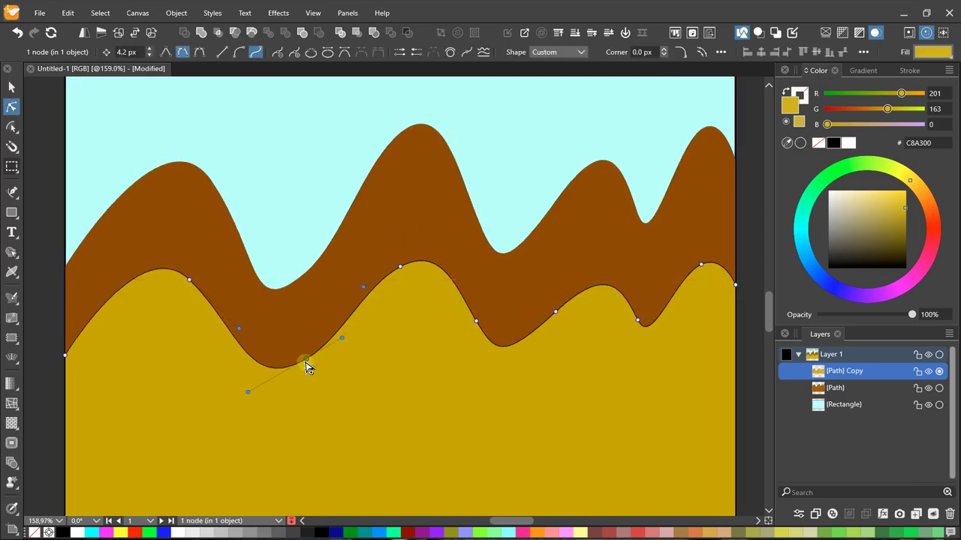
left_click_drag(307, 368, 301, 364)
left_click(397, 269)
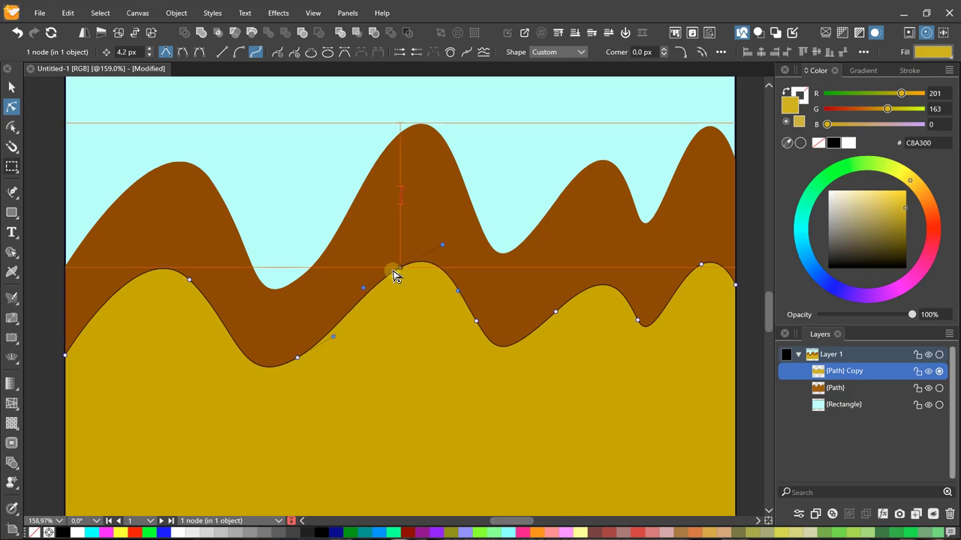
left_click_drag(397, 268, 369, 279)
mouse_move(476, 321)
left_mouse_down()
mouse_move(476, 342)
mouse_move(466, 344)
left_mouse_up()
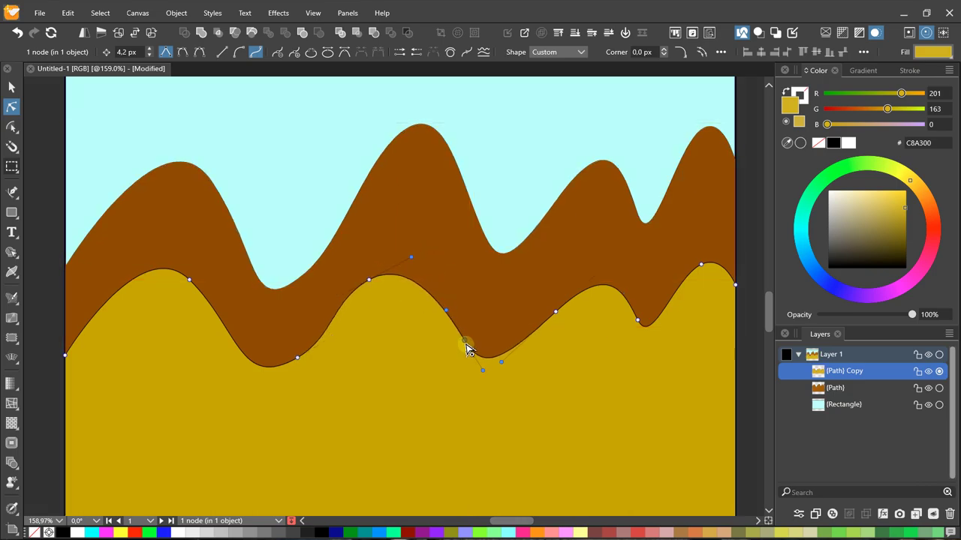
- Lower the golden wave's right nodes, deepen its right-edge dip, and raise its middle section
left_click(554, 312)
left_click_drag(556, 315, 556, 342)
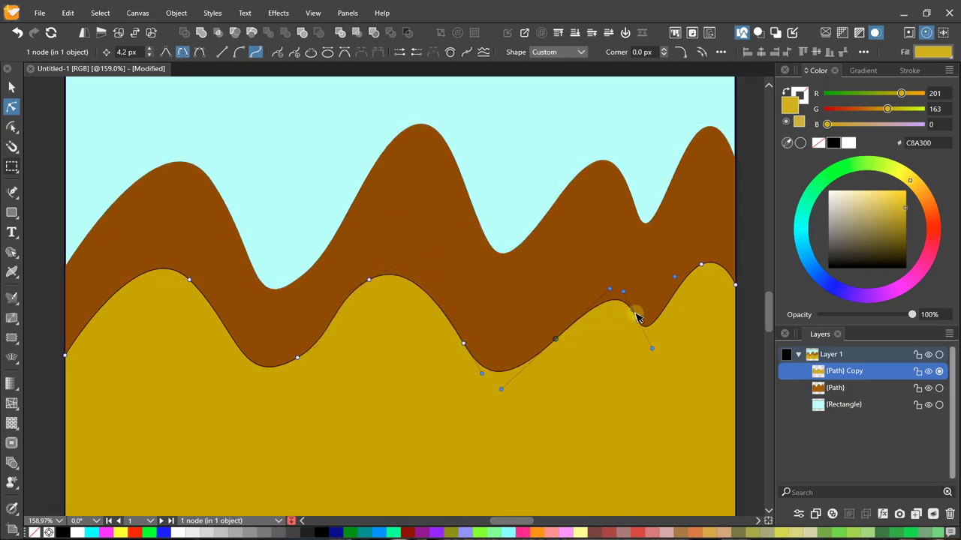
left_click_drag(639, 328, 641, 348)
scroll(457, 275, "right", 3)
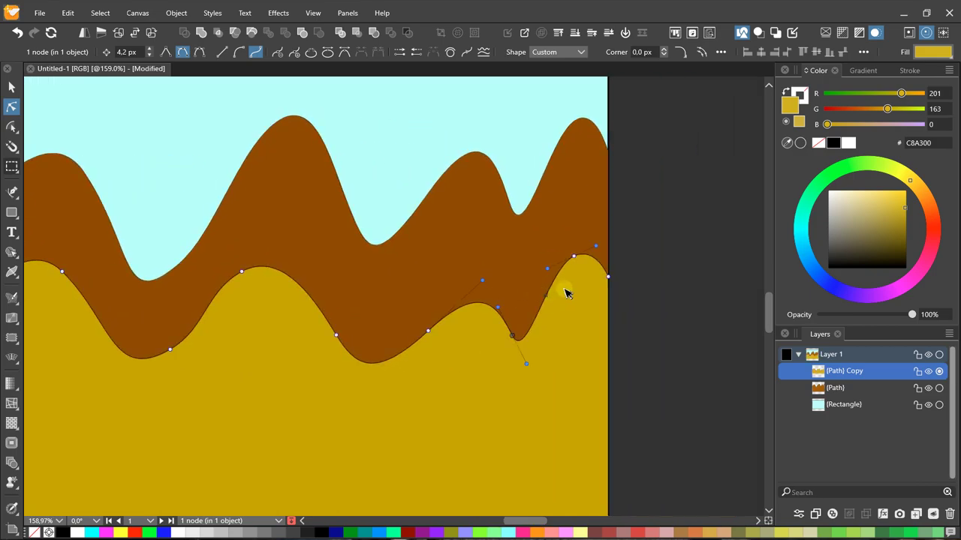
mouse_move(578, 260)
left_mouse_down()
mouse_move(579, 290)
mouse_move(575, 262)
left_mouse_up()
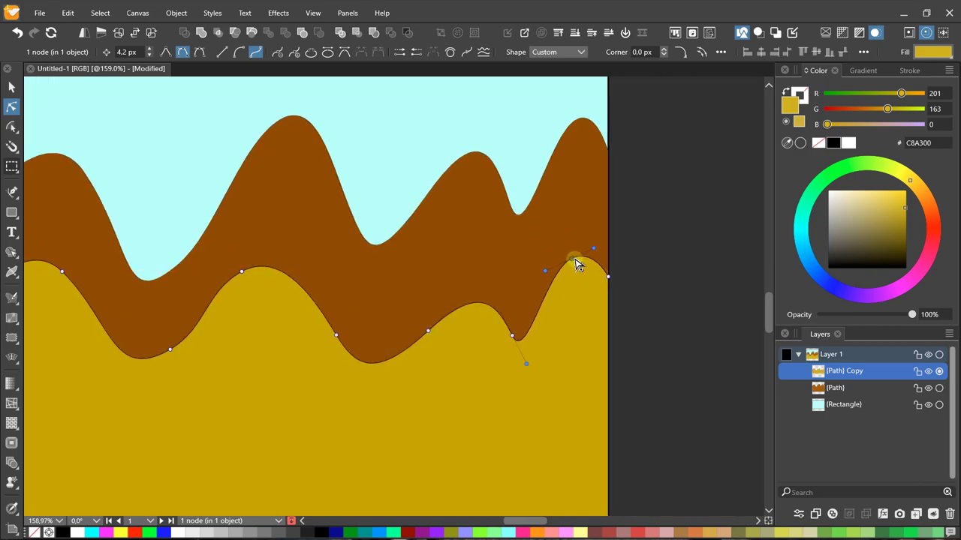
left_click_drag(427, 333, 430, 251)
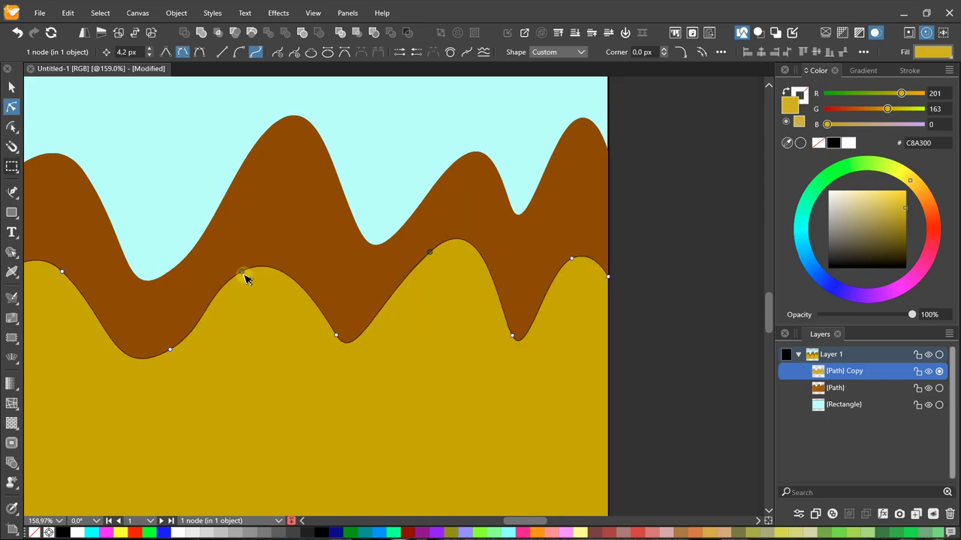
left_click_drag(243, 273, 246, 287)
key("ctrl+0")
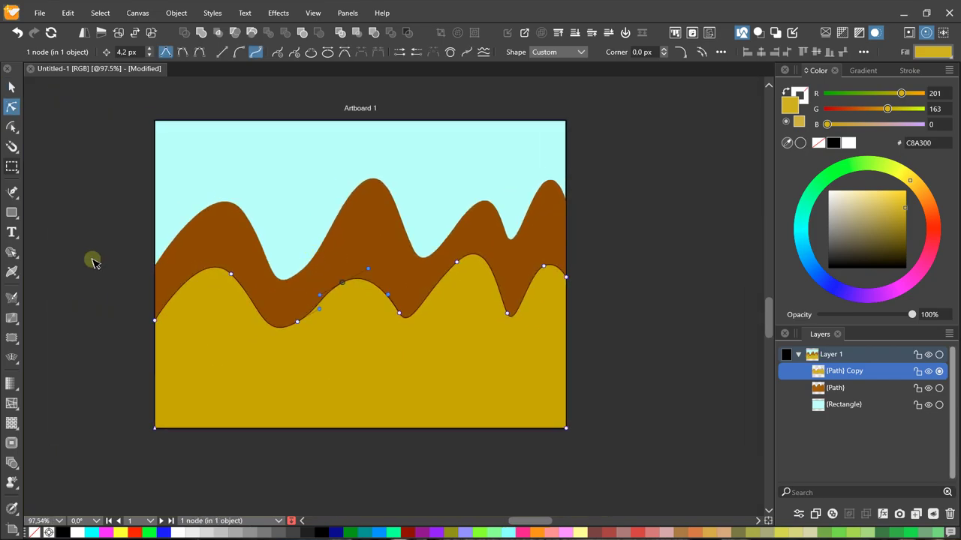
left_click(275, 309)
scroll(300, 316, "up", 1)
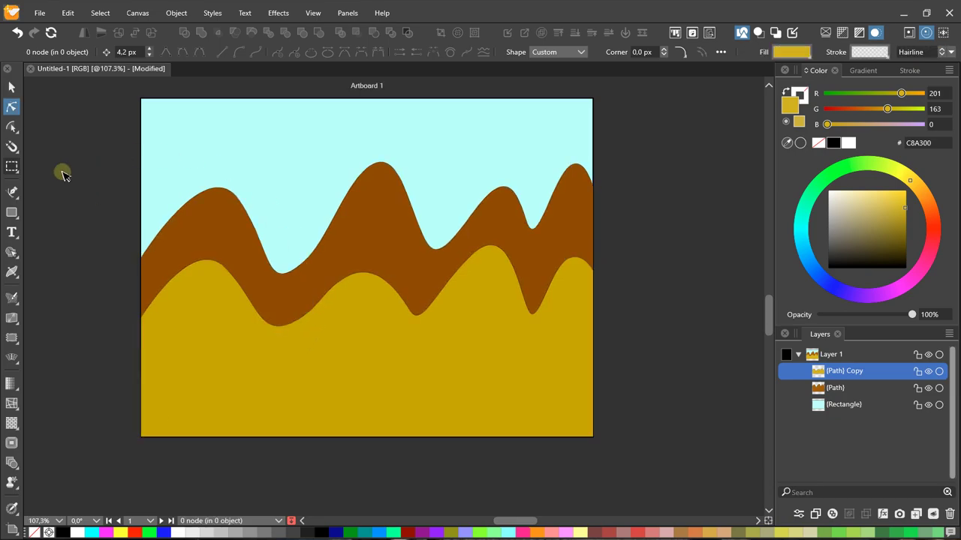
left_click(10, 88)
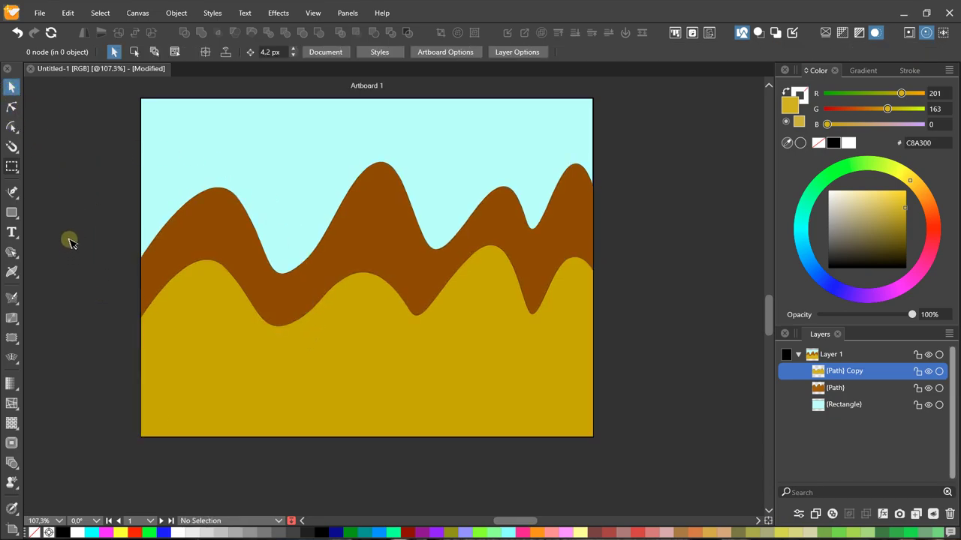
- Pick the Pen tool and review the Snapping options
left_click(12, 192)
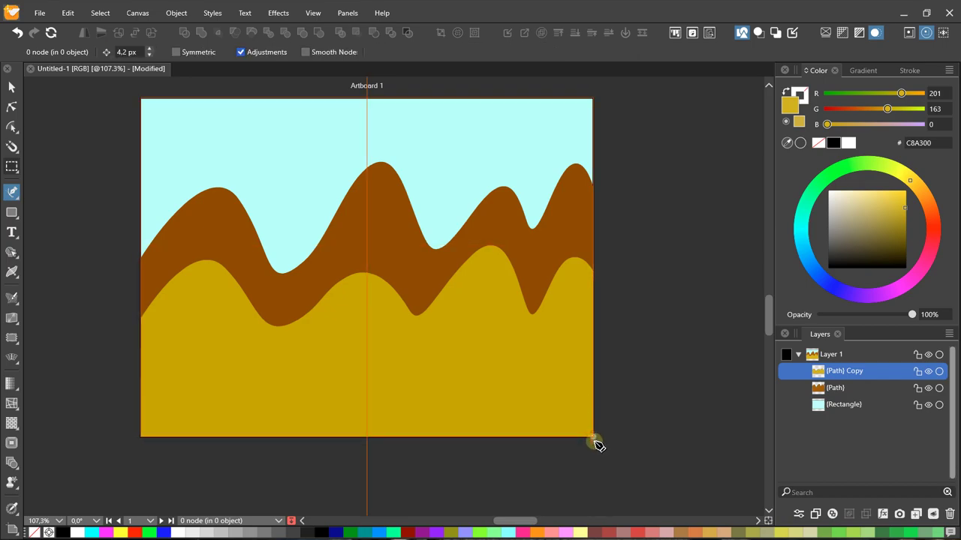
left_click(909, 33)
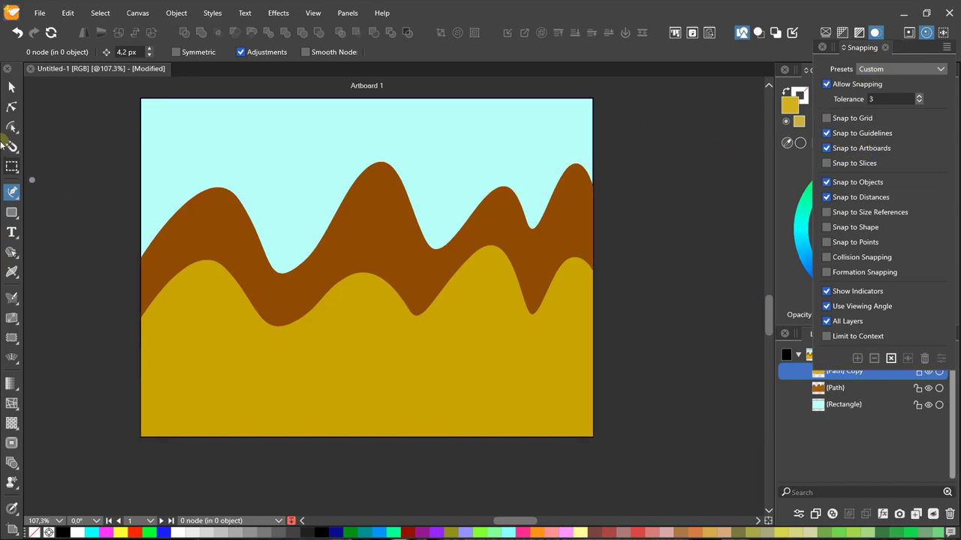
left_click(13, 192)
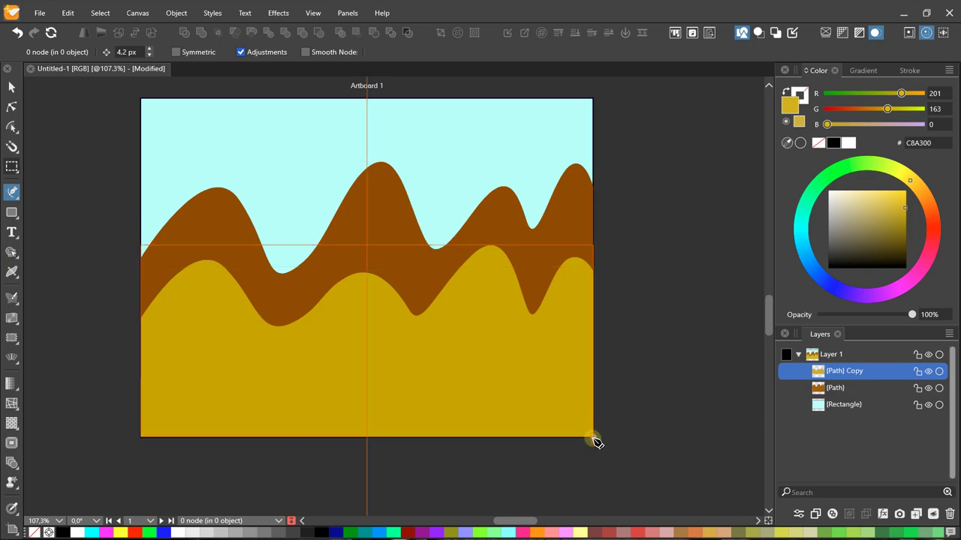
- Draw a path from the bottom-right corner via bottom-left, left edge and middle, curving down to the right edge
left_click(593, 439)
left_click(142, 438)
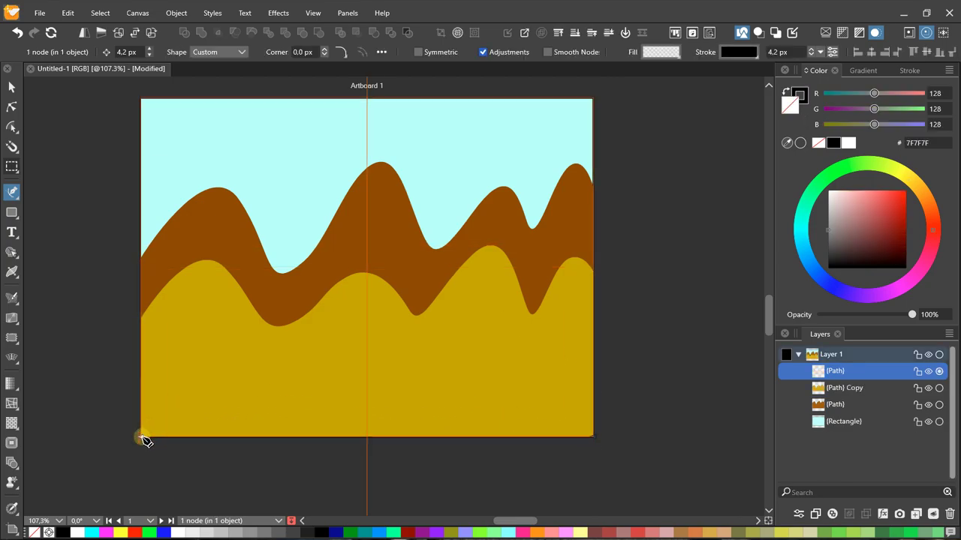
left_click(141, 379)
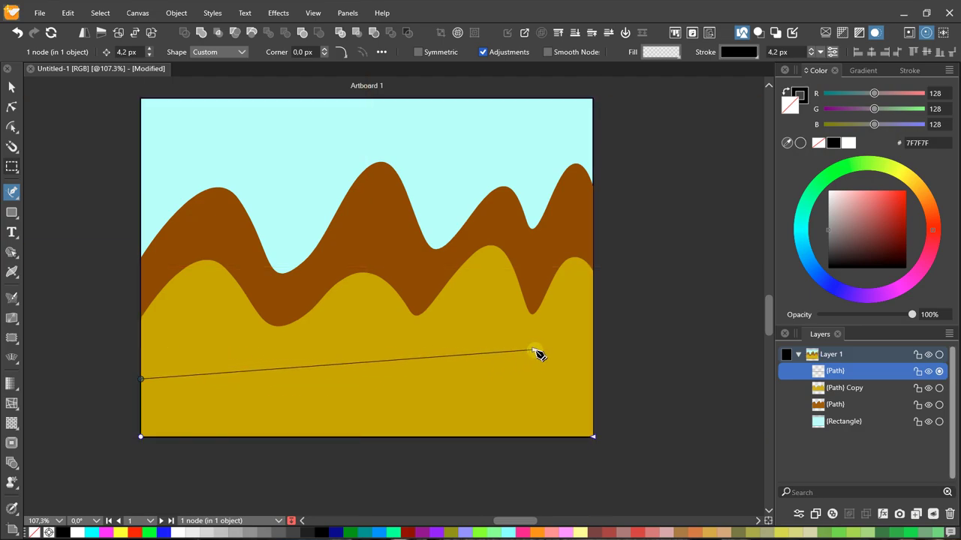
left_click(379, 361)
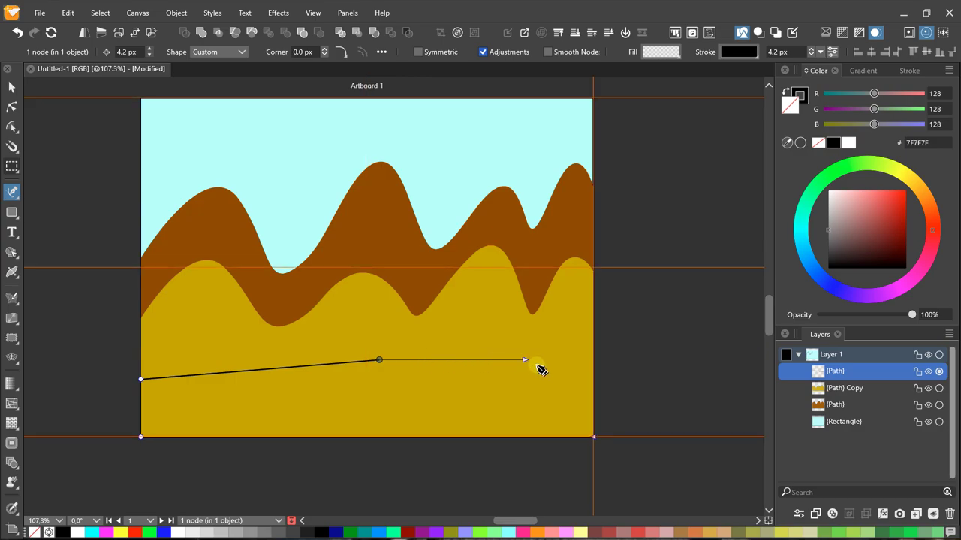
left_click_drag(544, 369, 571, 380)
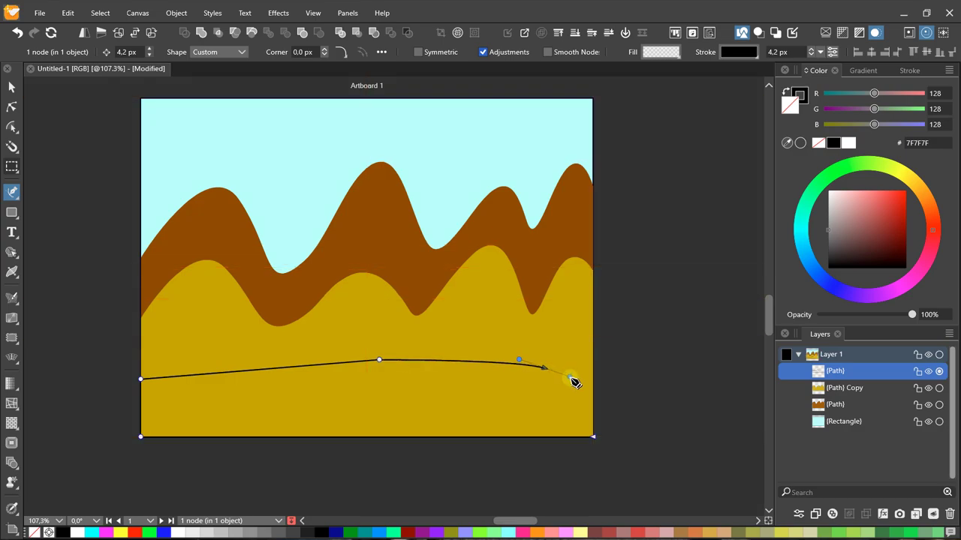
left_click(593, 397)
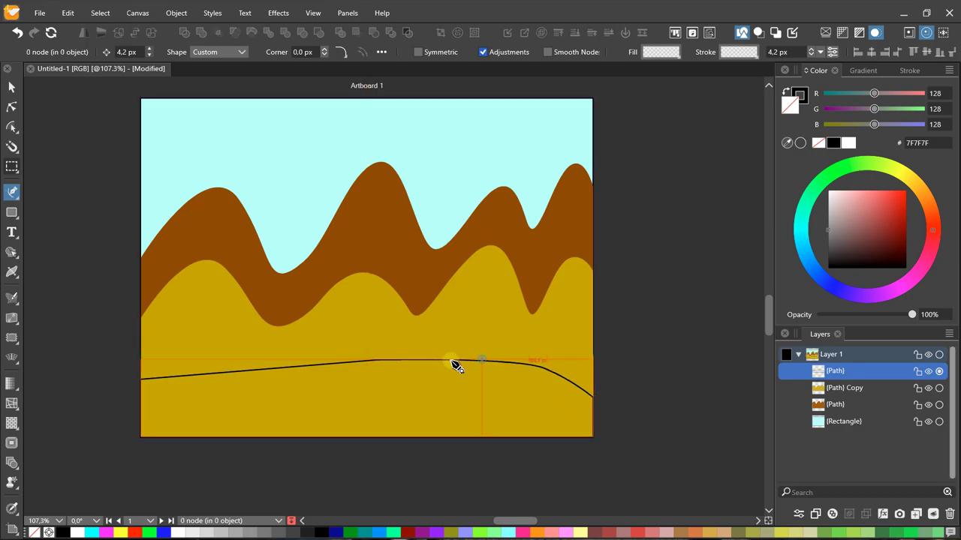
key("Escape")
scroll(360, 383, "down", 1)
scroll(378, 358, "up", 1, "ctrl")
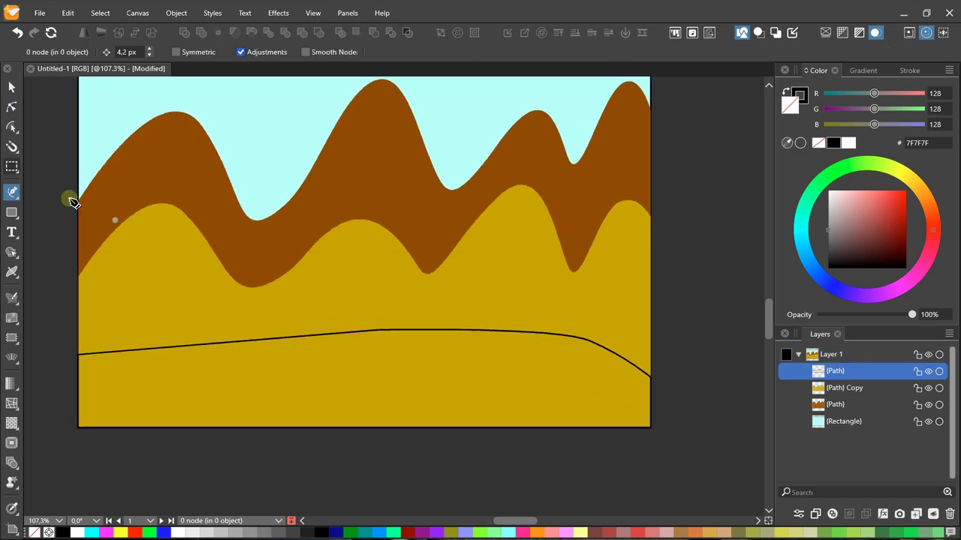
- Make the bottom path's middle node Smooth, then lower it and drag its handle into a wave
left_click(12, 107)
left_click(333, 333)
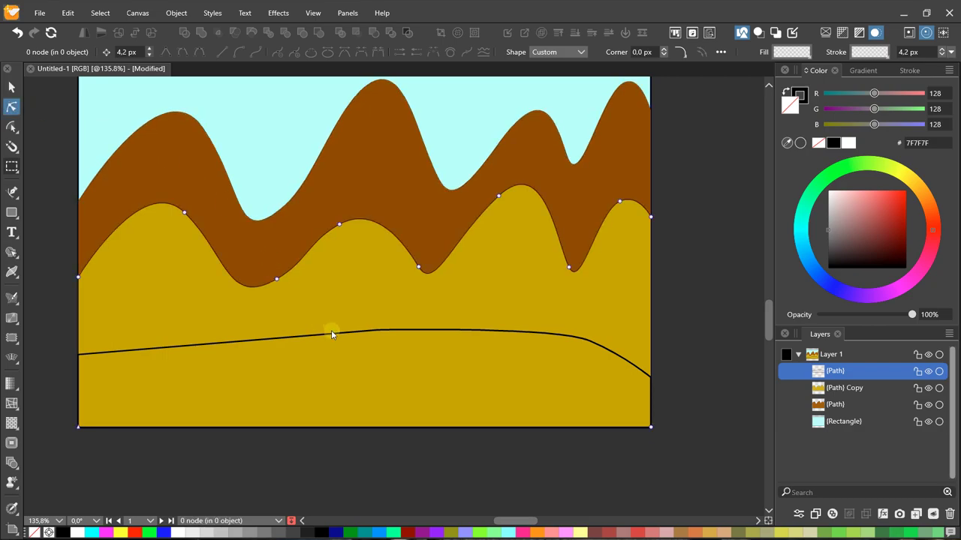
left_click(382, 330)
left_click(240, 54)
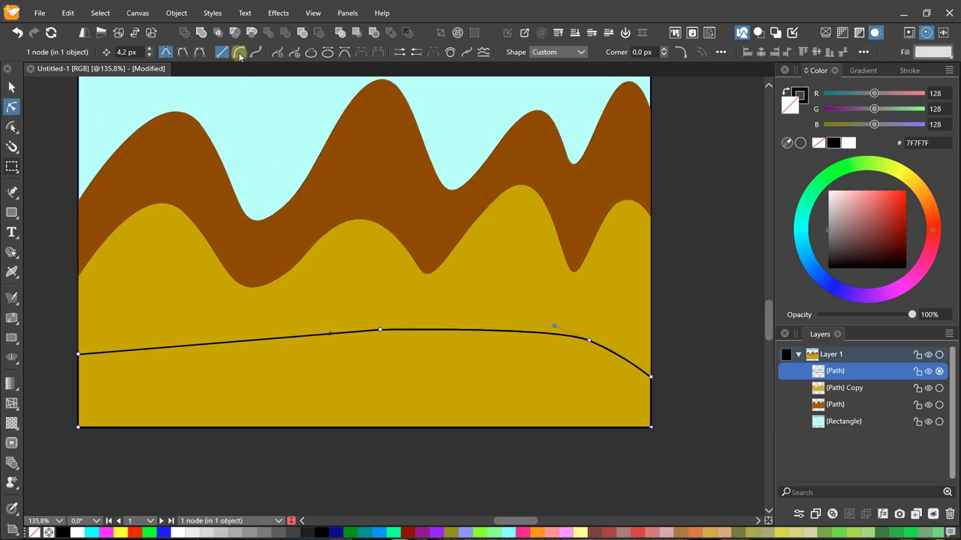
left_click(176, 51)
left_click(181, 52)
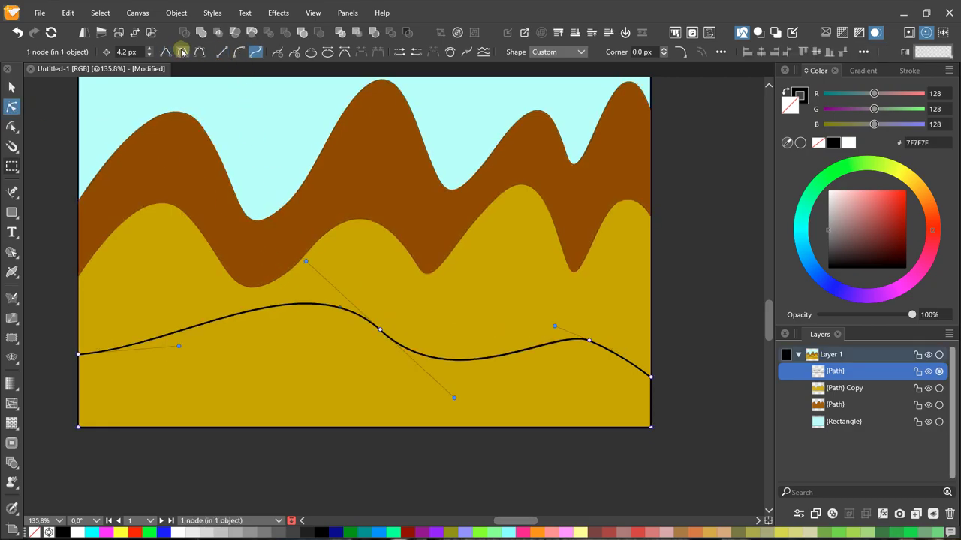
left_click_drag(382, 333, 391, 354)
left_click_drag(315, 285, 263, 403)
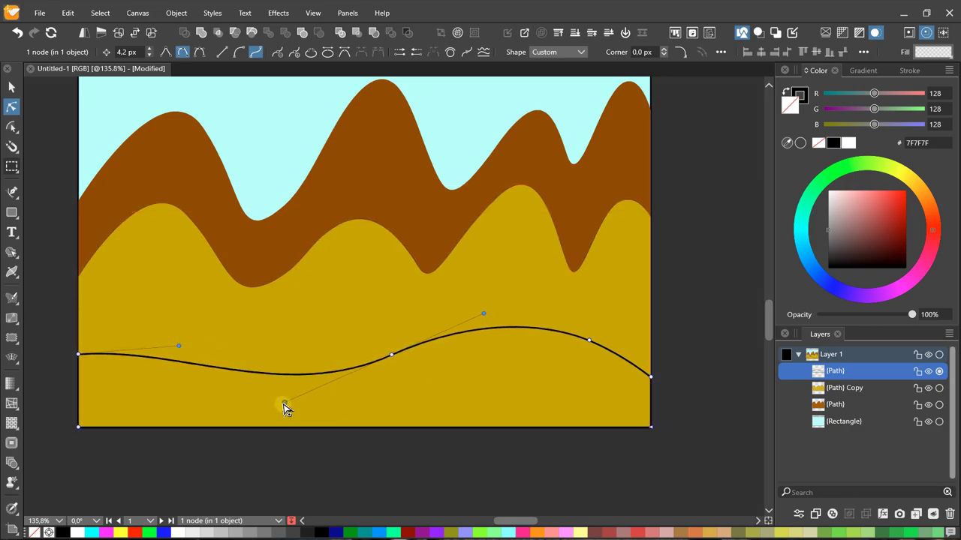
- Fill the bottom wave shape green 0D7F00 and set its stroke to None
left_click(12, 87)
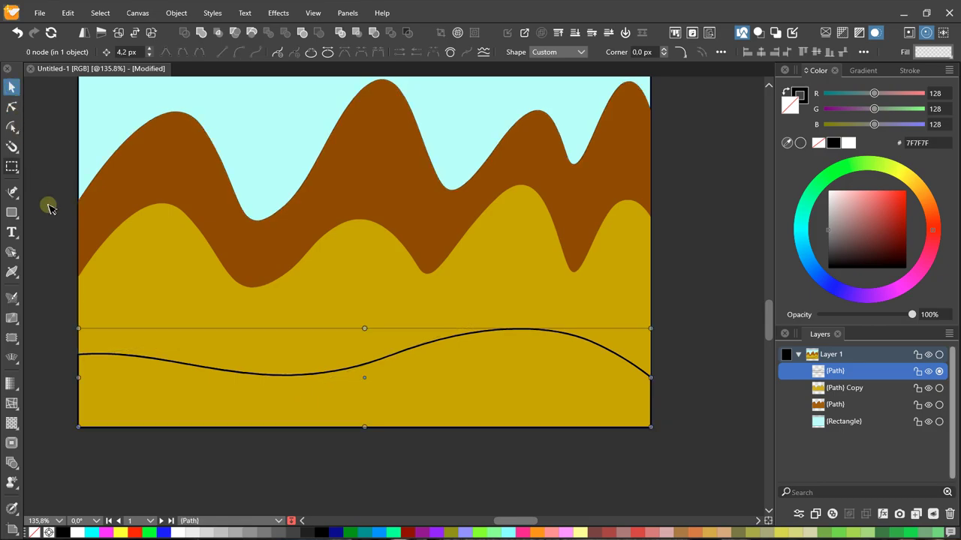
left_click(844, 170)
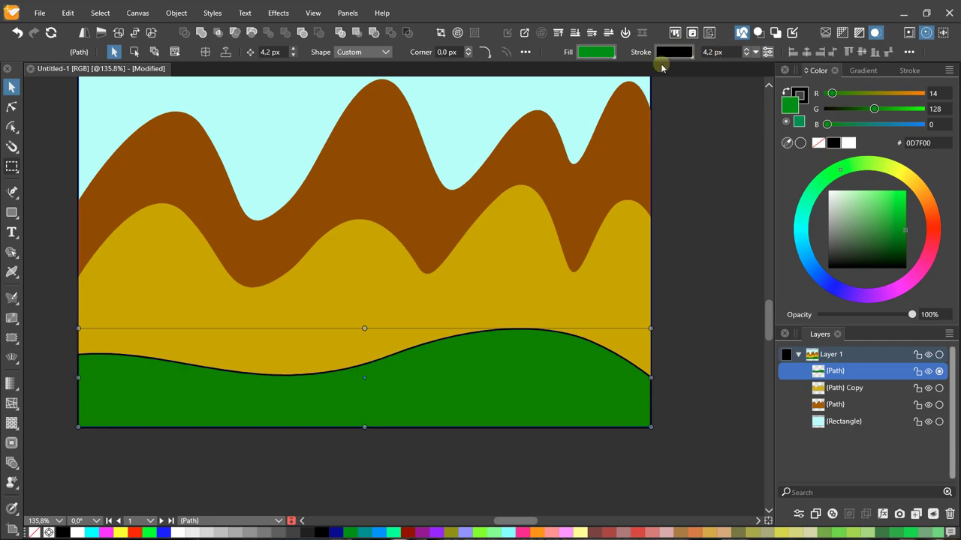
left_click(757, 52)
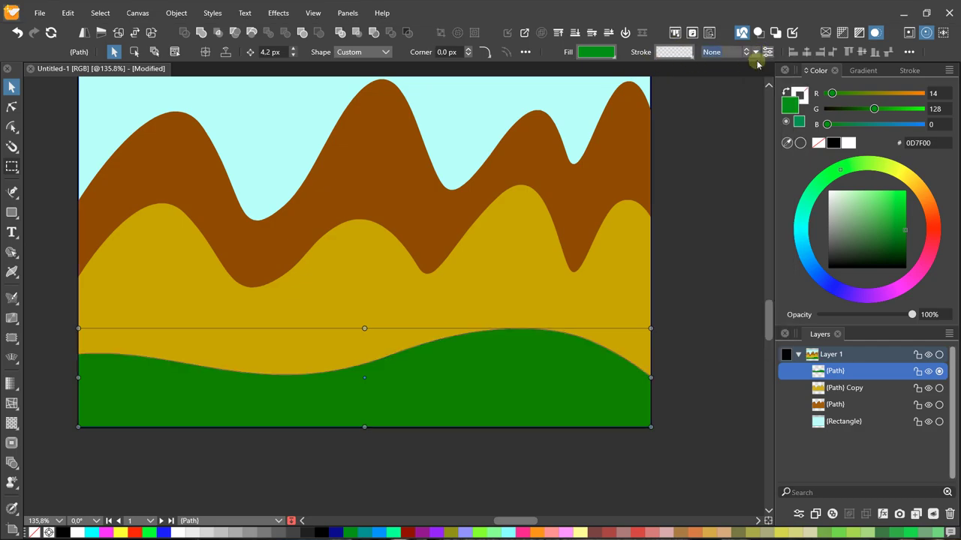
scroll(466, 234, "down", 2)
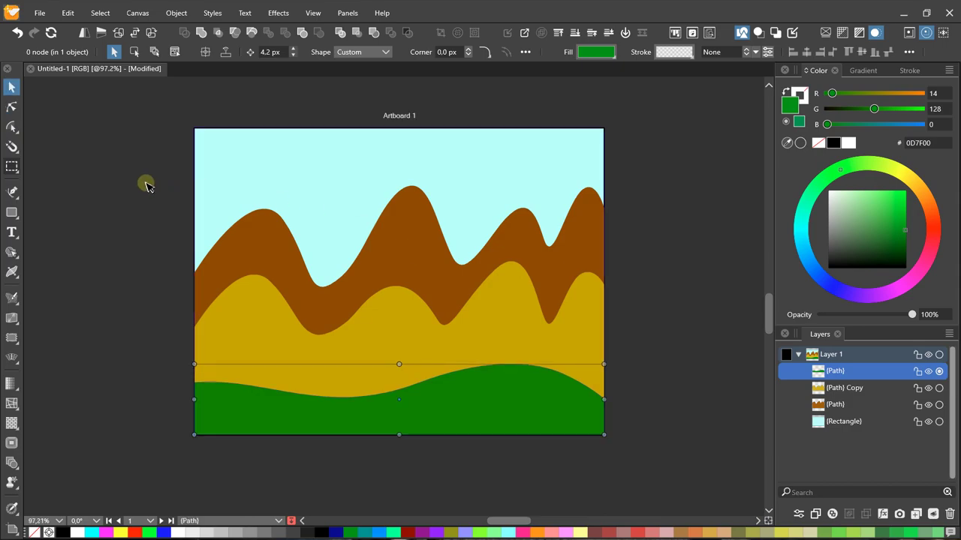
- Drag the green hill's top handle down to flatten it along the artboard bottom
left_click(146, 183)
left_click(397, 400)
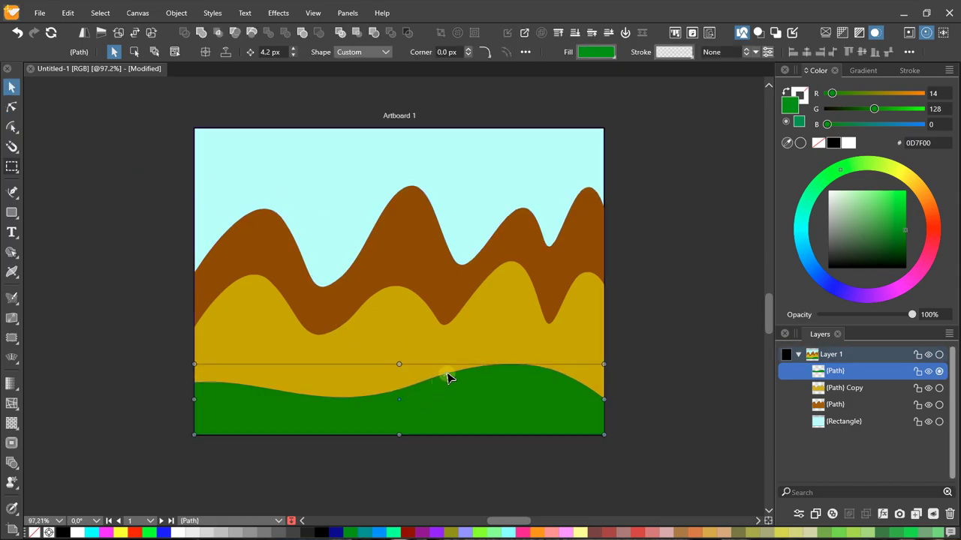
left_click_drag(400, 367, 410, 396)
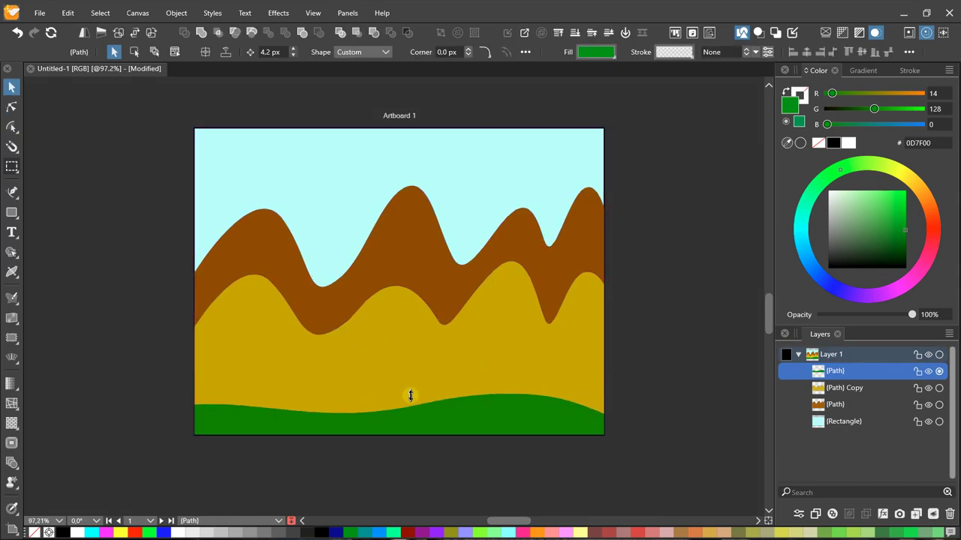
scroll(410, 395, "up", 2)
left_click(94, 311)
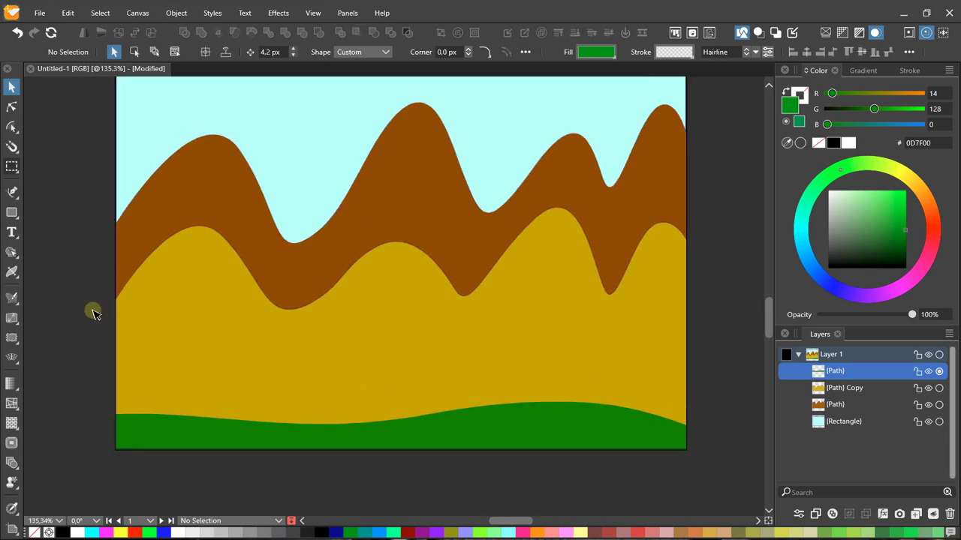
- Switch to the Pen tool from the path-drawing flyout
scroll(301, 337, "up", 3)
scroll(268, 189, "down", 3)
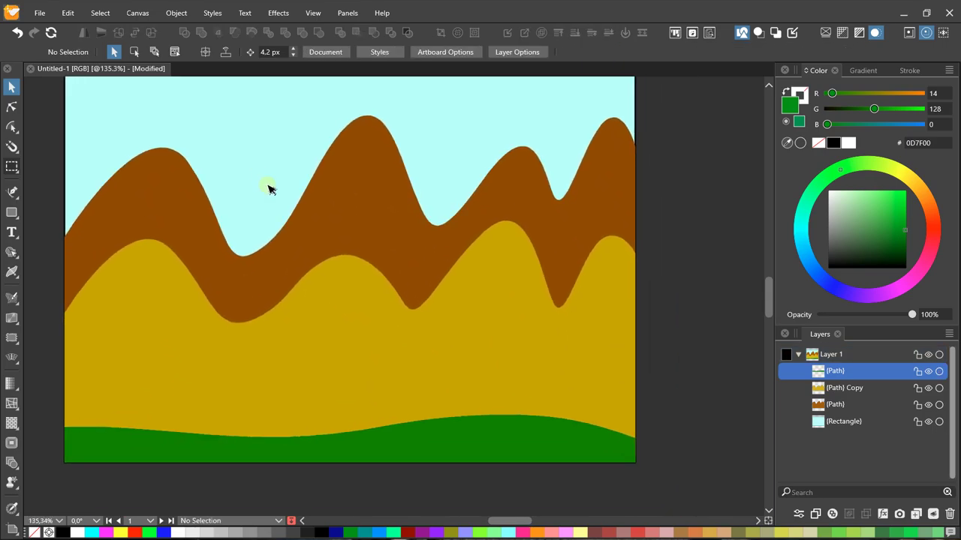
scroll(335, 395, "up", 3)
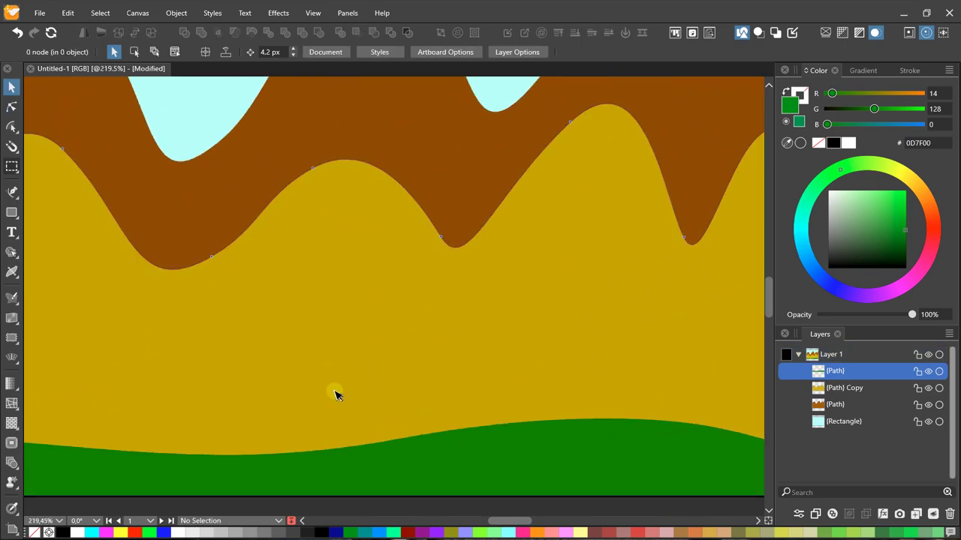
left_click(11, 192)
left_click(43, 193)
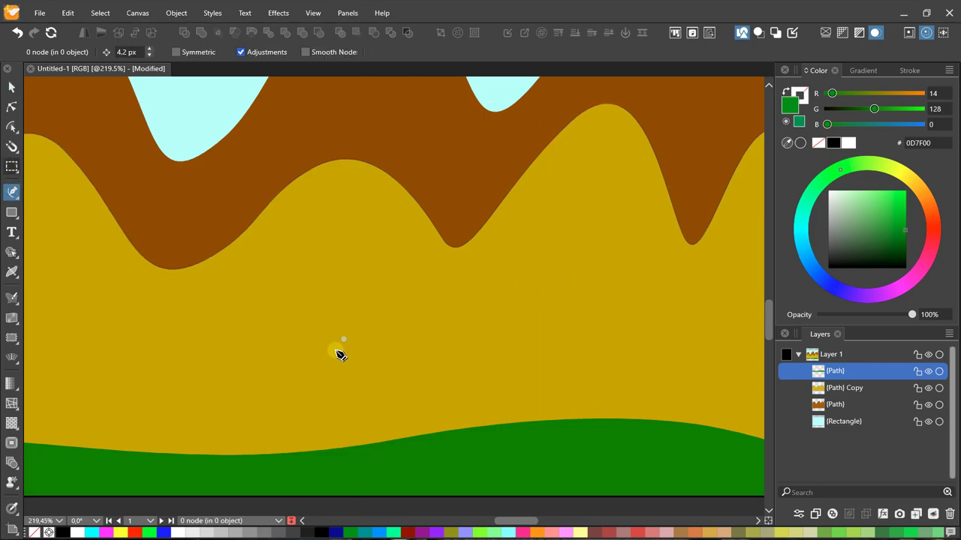
left_click(272, 361)
scroll(298, 363, "up", 2)
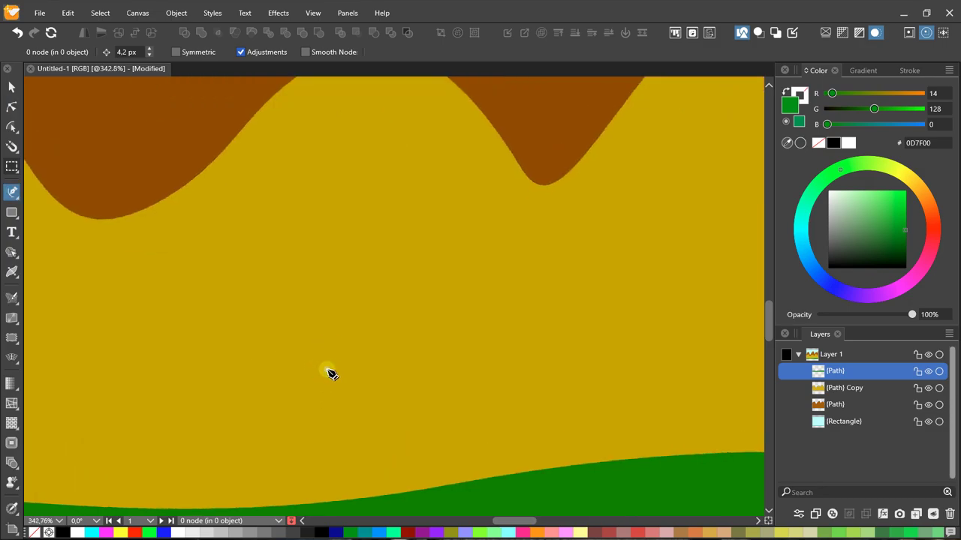
left_click(379, 350)
scroll(424, 355, "down", 2)
scroll(455, 349, "down", 1)
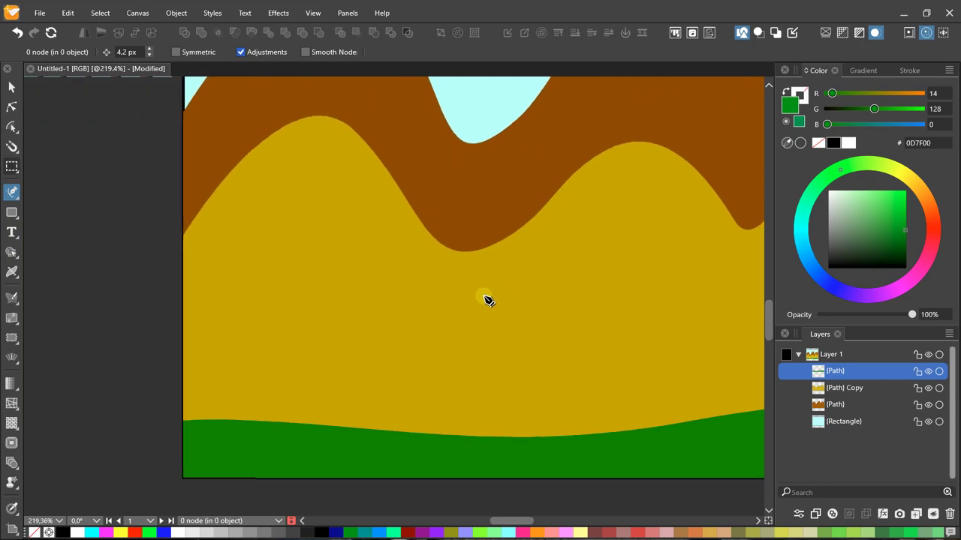
scroll(484, 300, "up", 1)
scroll(385, 358, "up", 2)
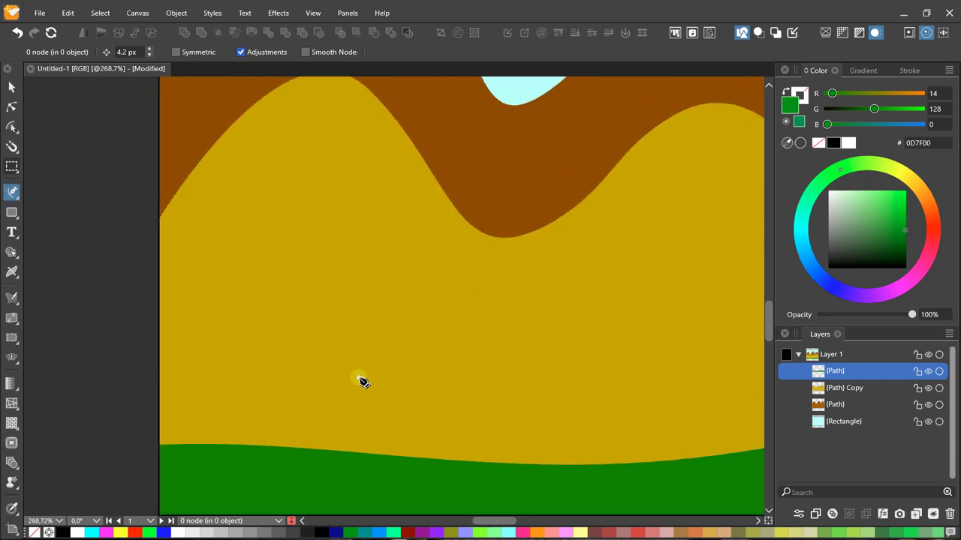
key("Caps_Lock")
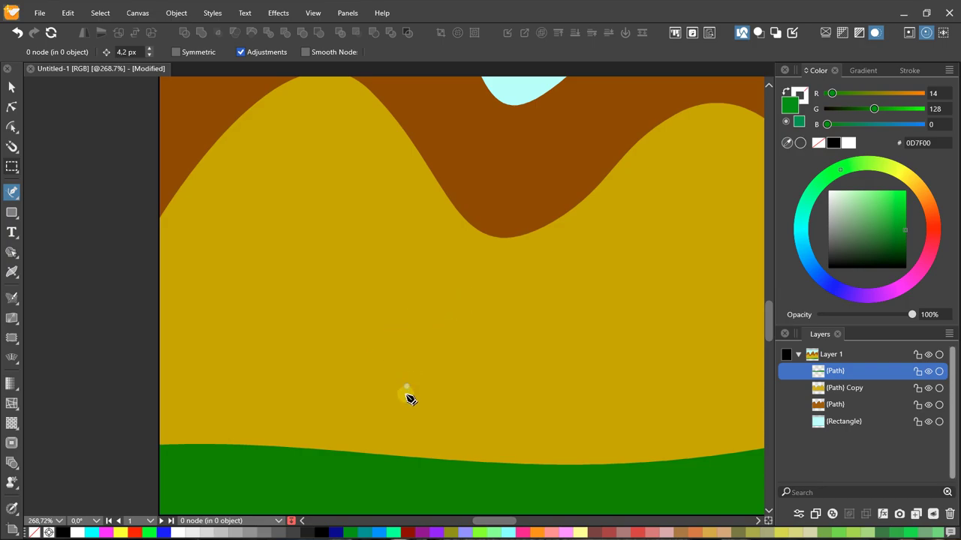
- Start the stepped outline on the golden hill, stepping up to the upper-right corner and back down
left_click(404, 395)
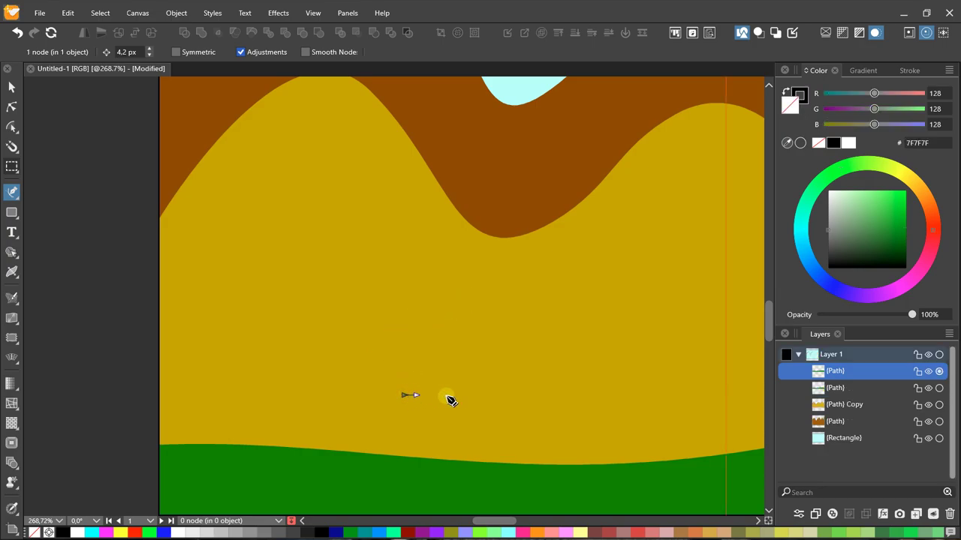
left_click(499, 396)
left_click(499, 351)
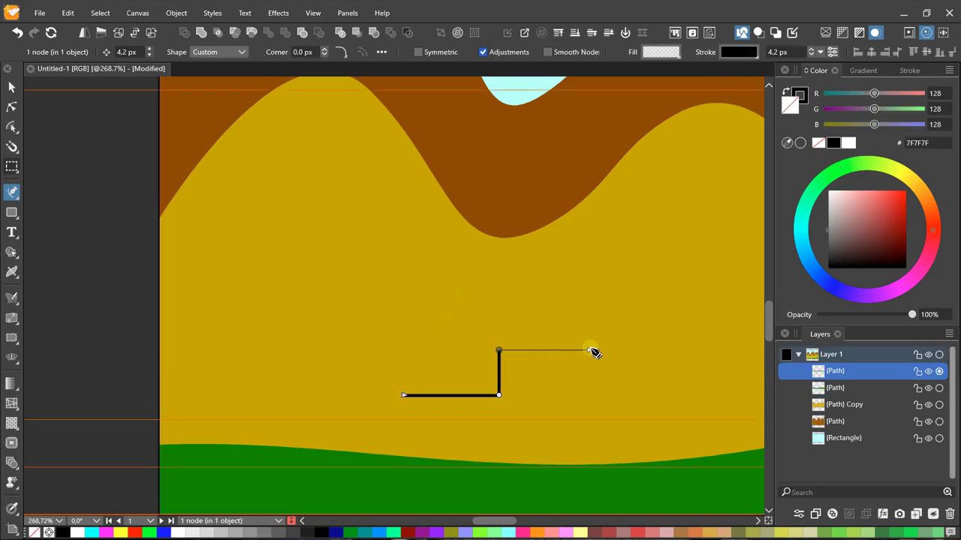
left_click(605, 350)
left_click(606, 300)
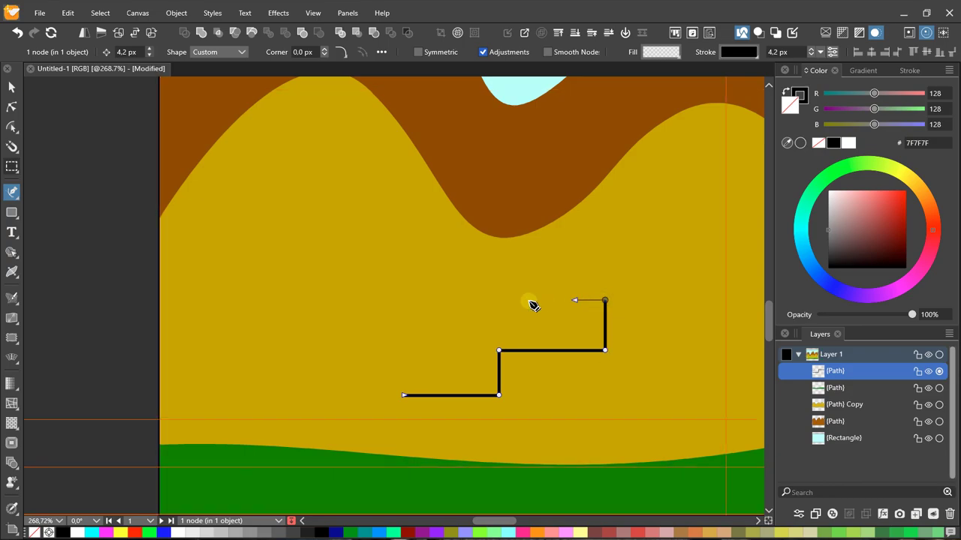
left_click(461, 300)
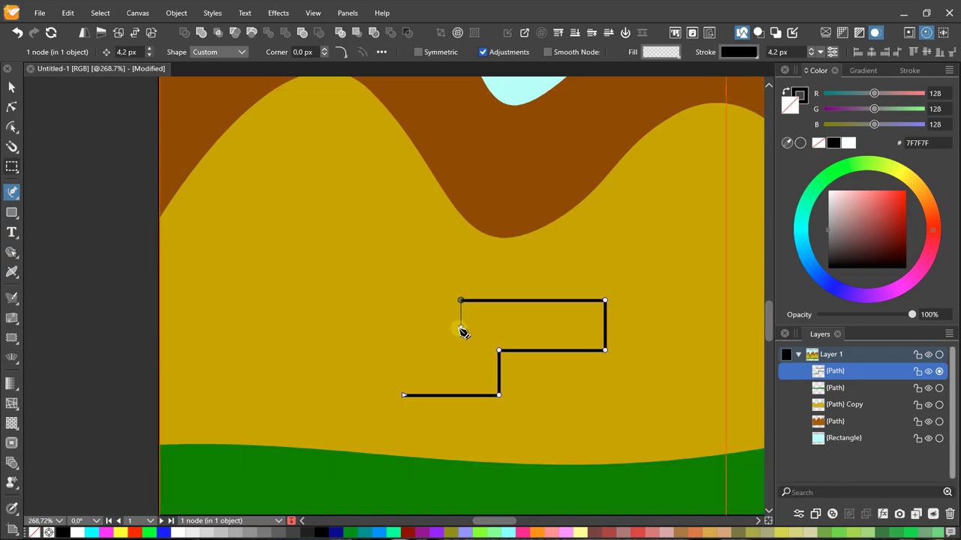
left_click(461, 327)
- Continue the steps leftward, drop the left edge and close the shape at its start point
left_click(373, 328)
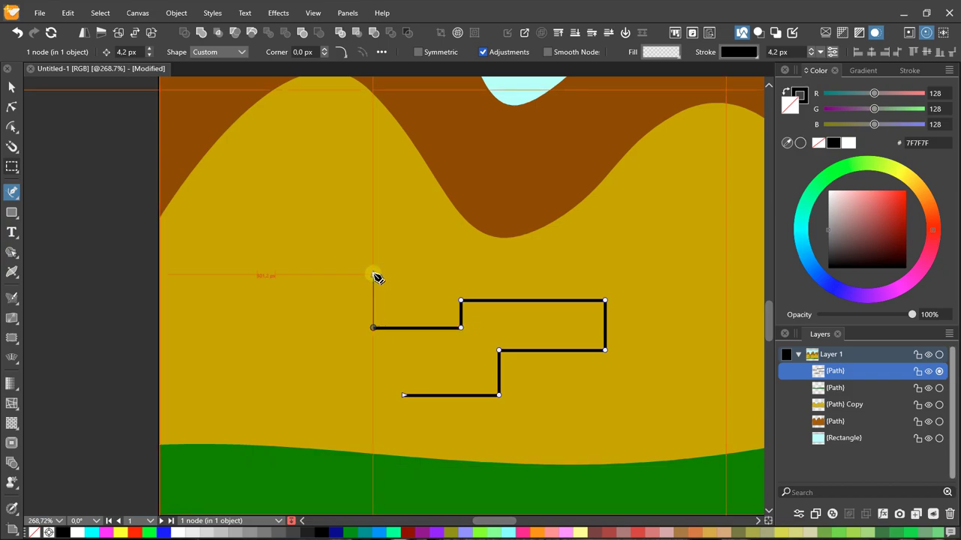
left_click(373, 275)
left_click(297, 274)
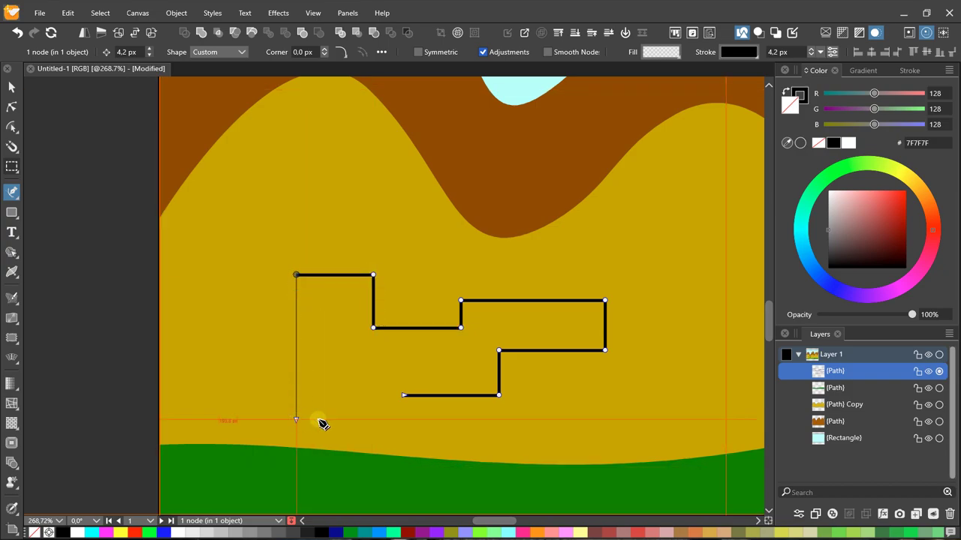
left_click(297, 420)
left_click(405, 420)
left_click(405, 395)
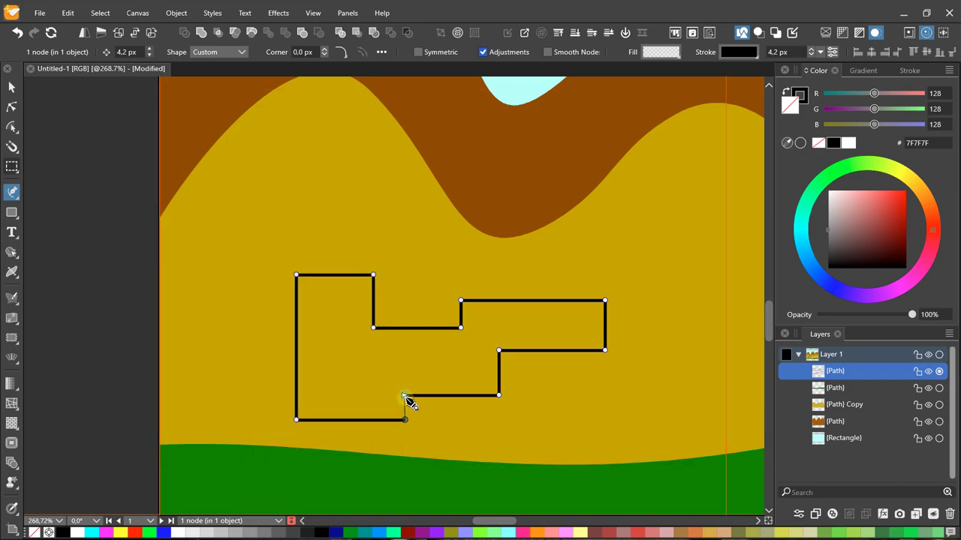
scroll(392, 310, "down", 3)
scroll(392, 309, "up", 3)
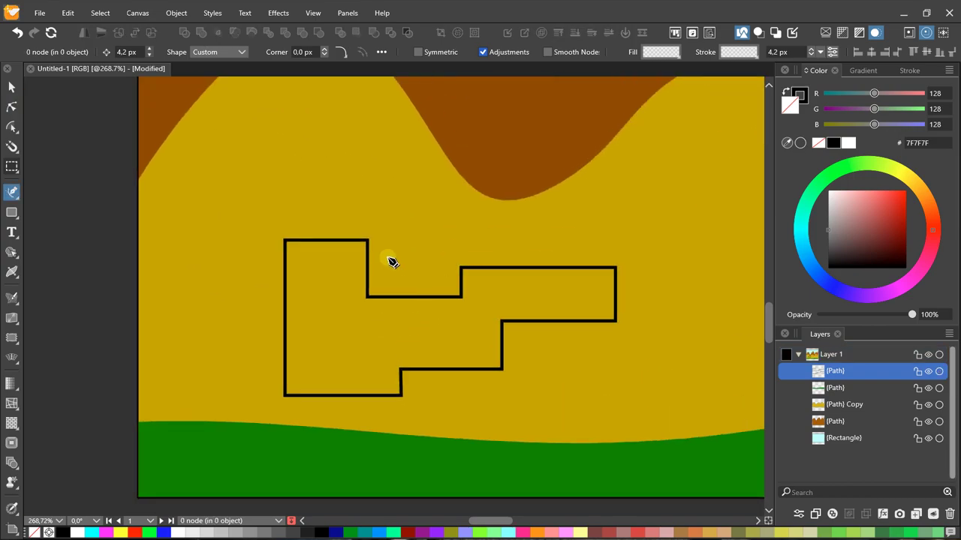
- Fill the stepped shape red FF0D0D, then delete it
left_click(11, 87)
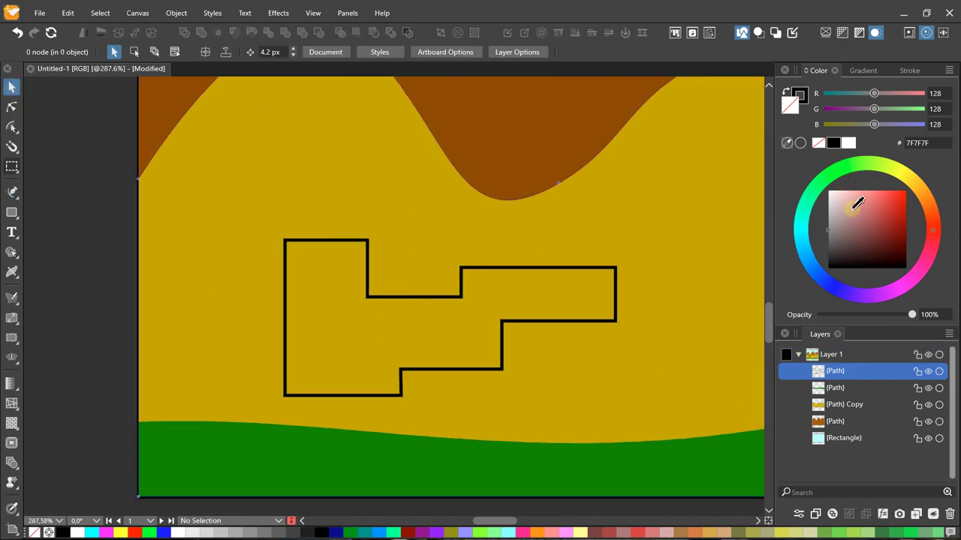
left_click(904, 192)
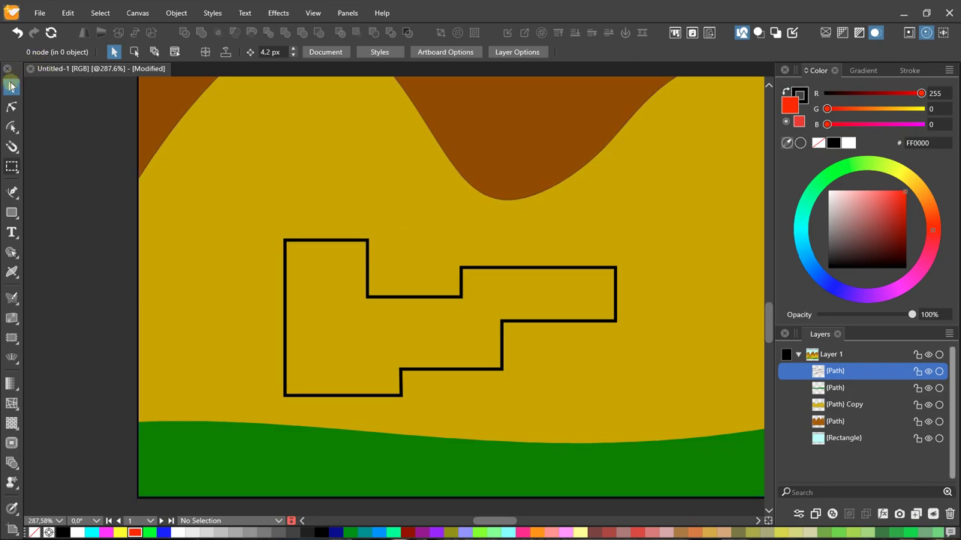
left_click(321, 240)
scroll(321, 245, "down", 1)
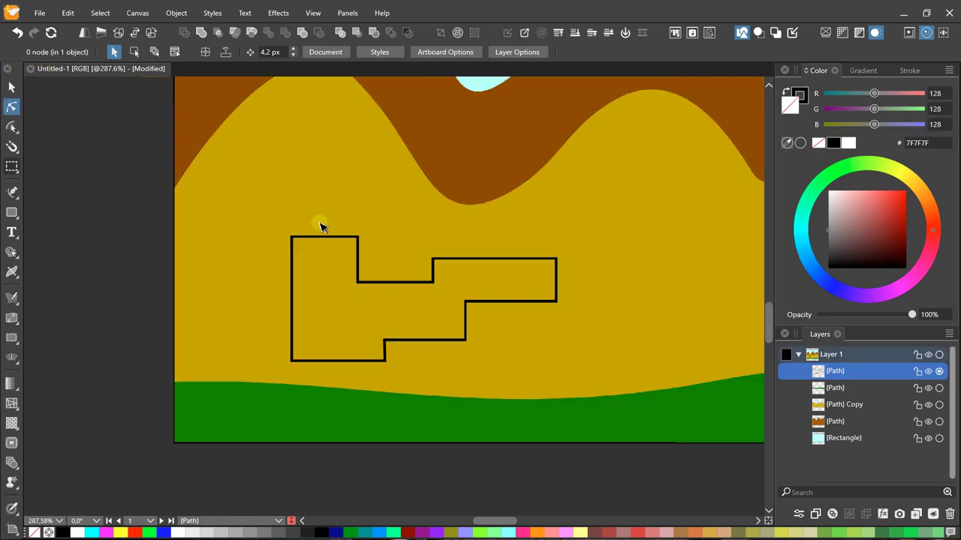
scroll(319, 223, "down", 2)
left_click(901, 193)
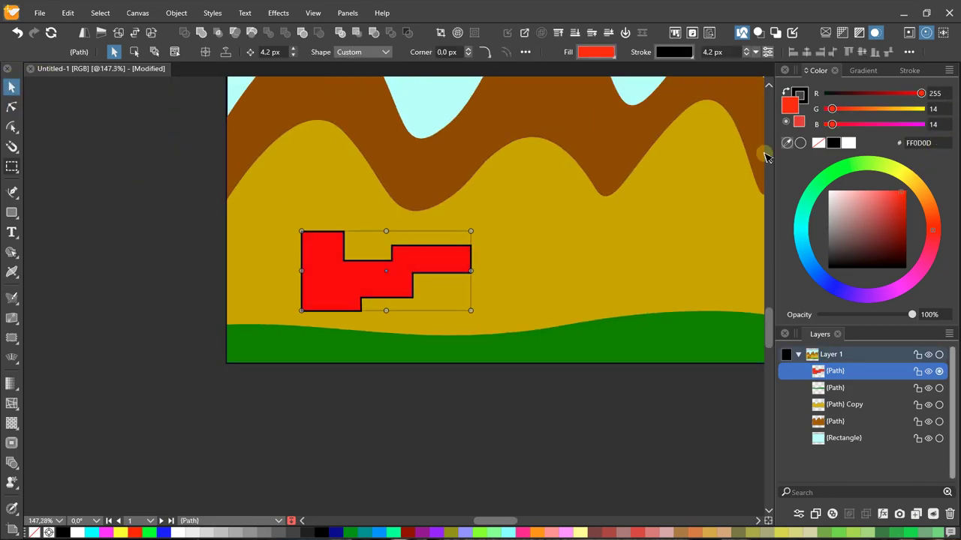
scroll(409, 315, "up", 1)
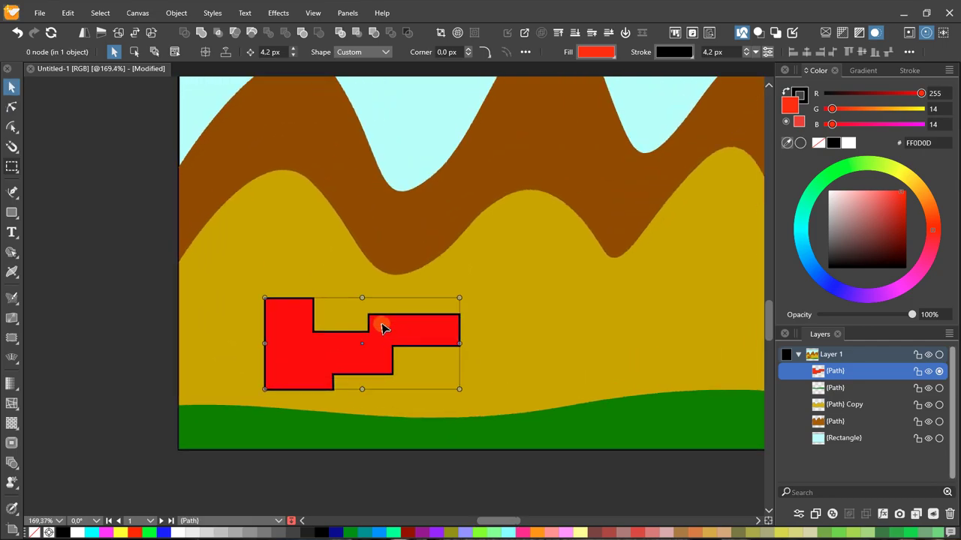
key("Delete")
- Delete the green, golden and brown hill paths and the cyan sky rectangle one by one
left_click_drag(370, 253, 270, 313)
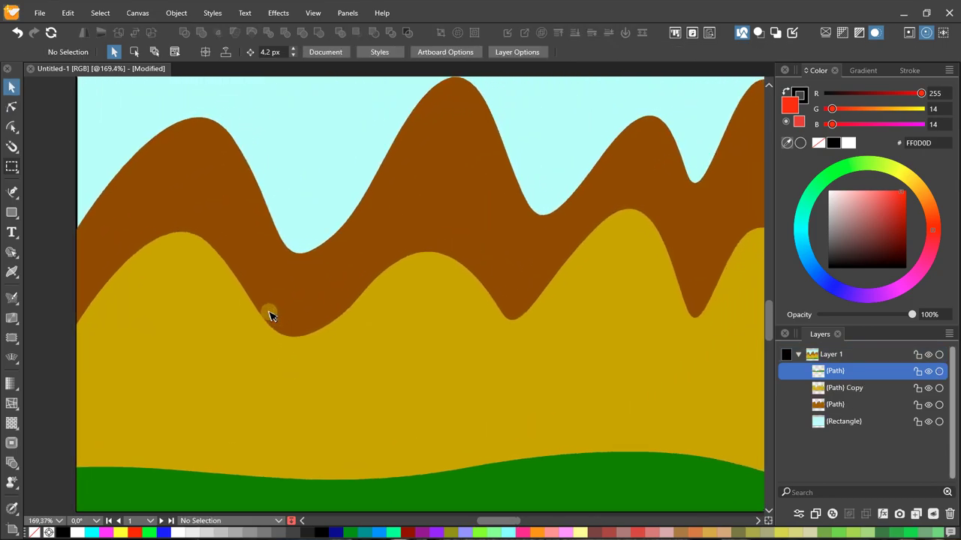
scroll(294, 284, "down", 3)
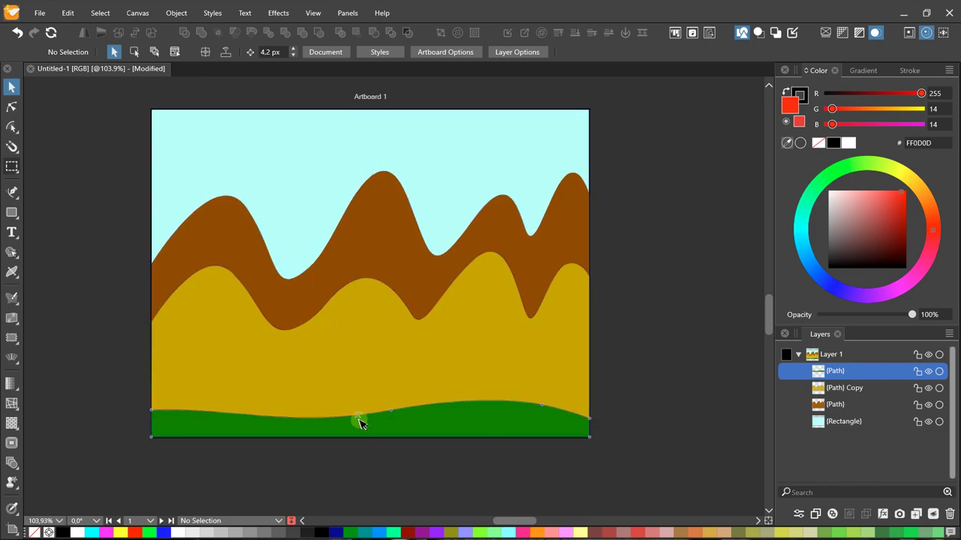
left_click(398, 428)
key("Delete")
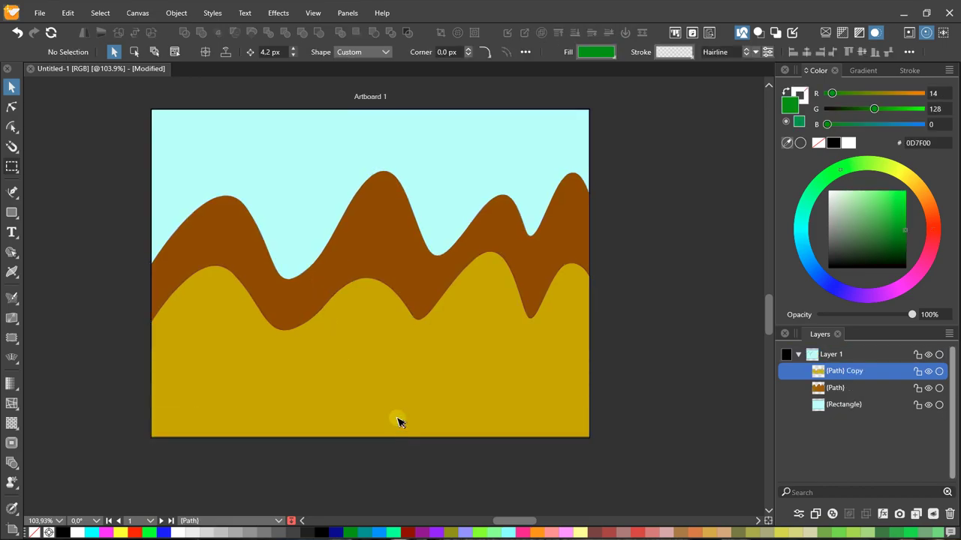
left_click(390, 376)
key("Delete")
left_click(388, 262)
key("Delete")
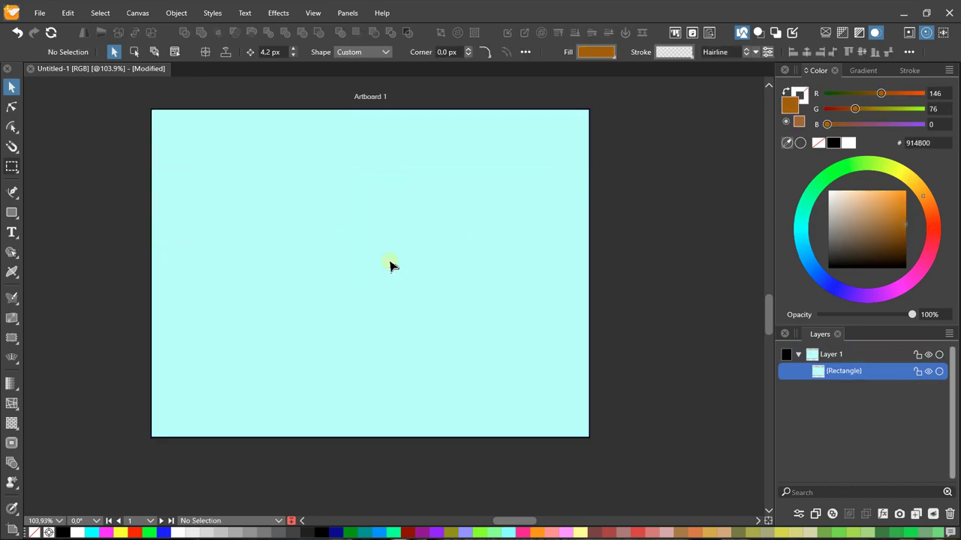
left_click(390, 251)
key("Delete")
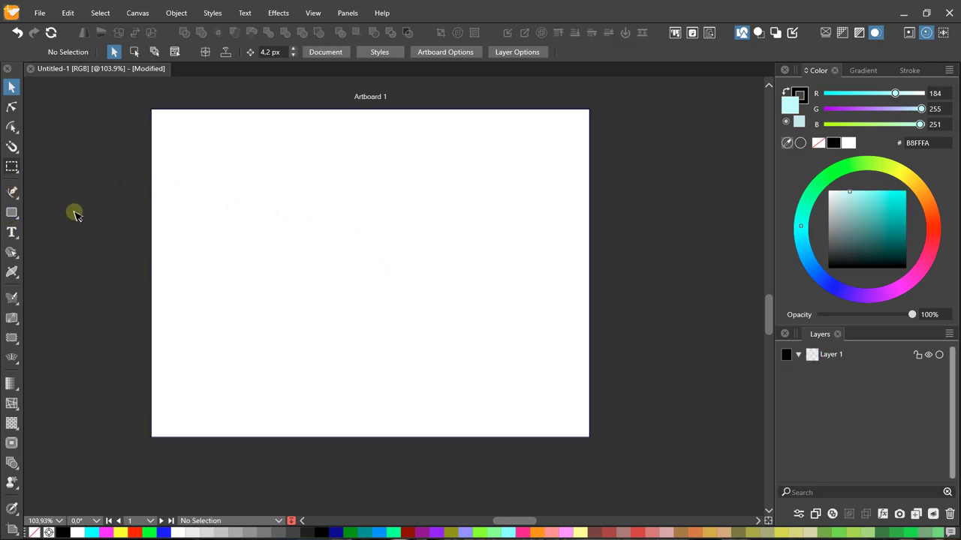
left_click_drag(98, 196, 73, 225)
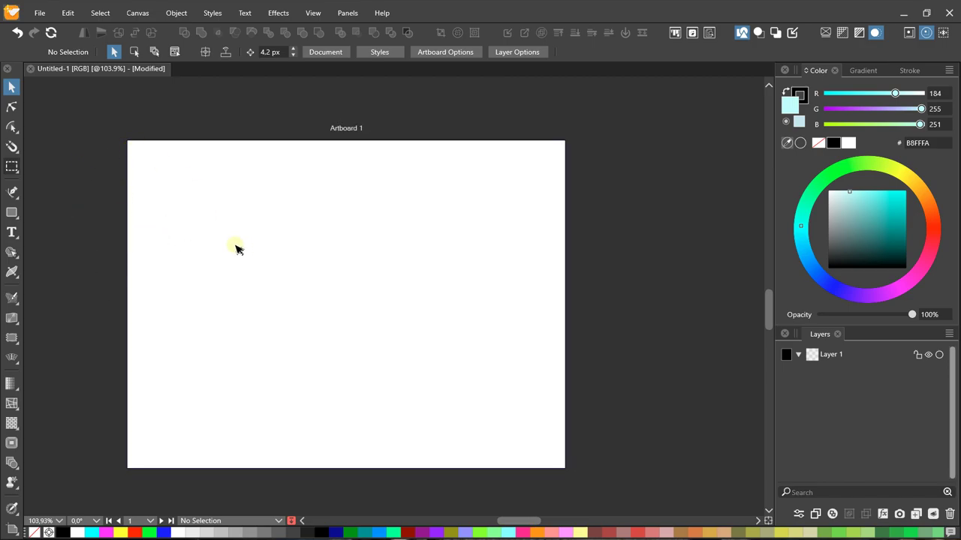
left_click_drag(209, 166, 196, 170)
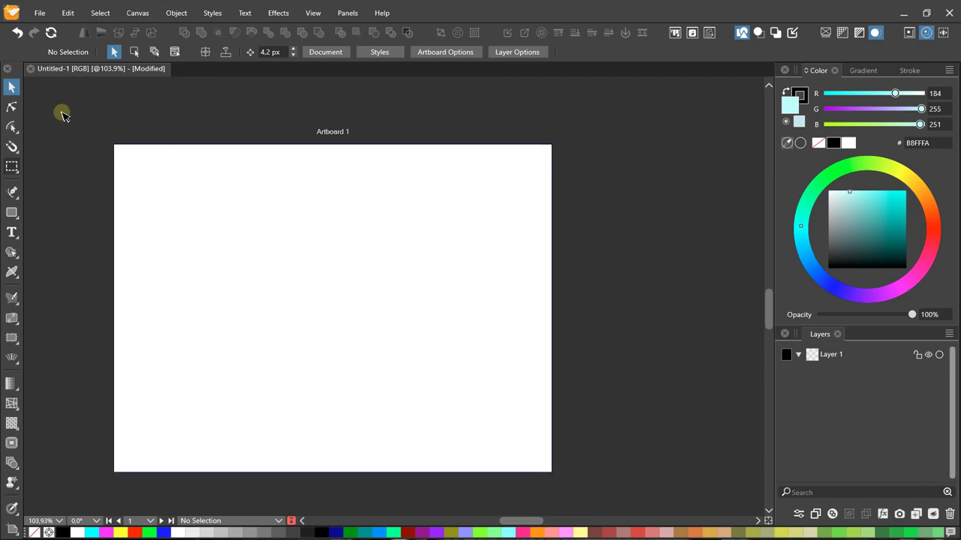